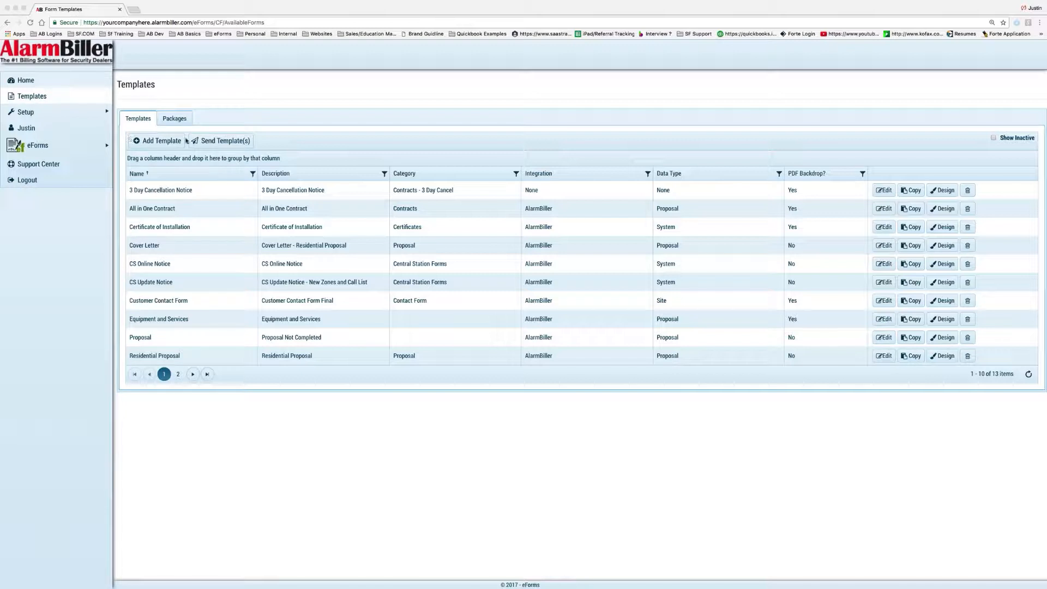
# Open the Send Template(s) form from the Templates list
pyautogui.click(226, 127)
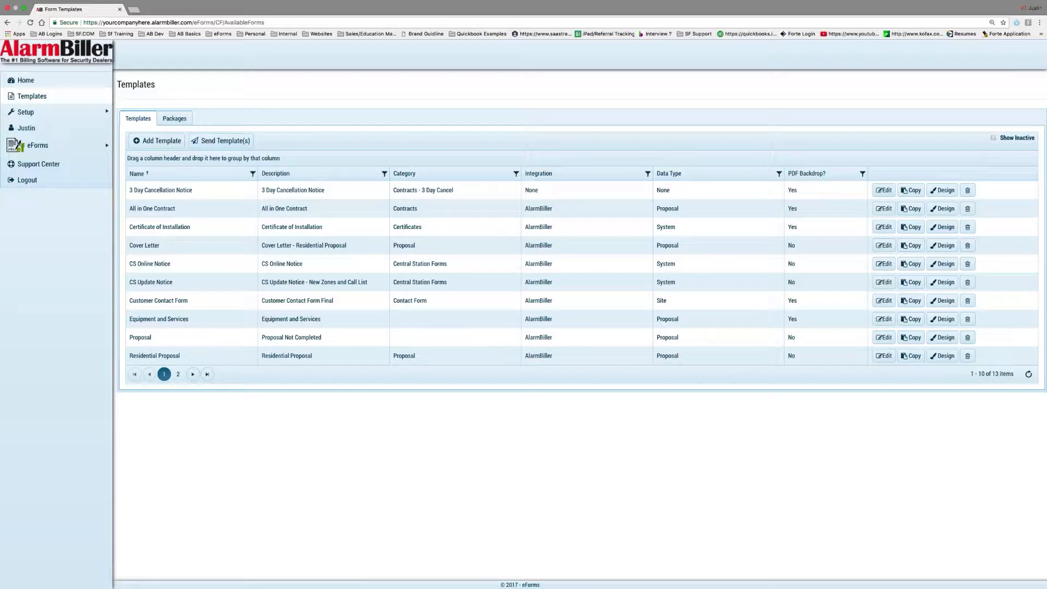
pyautogui.click(216, 143)
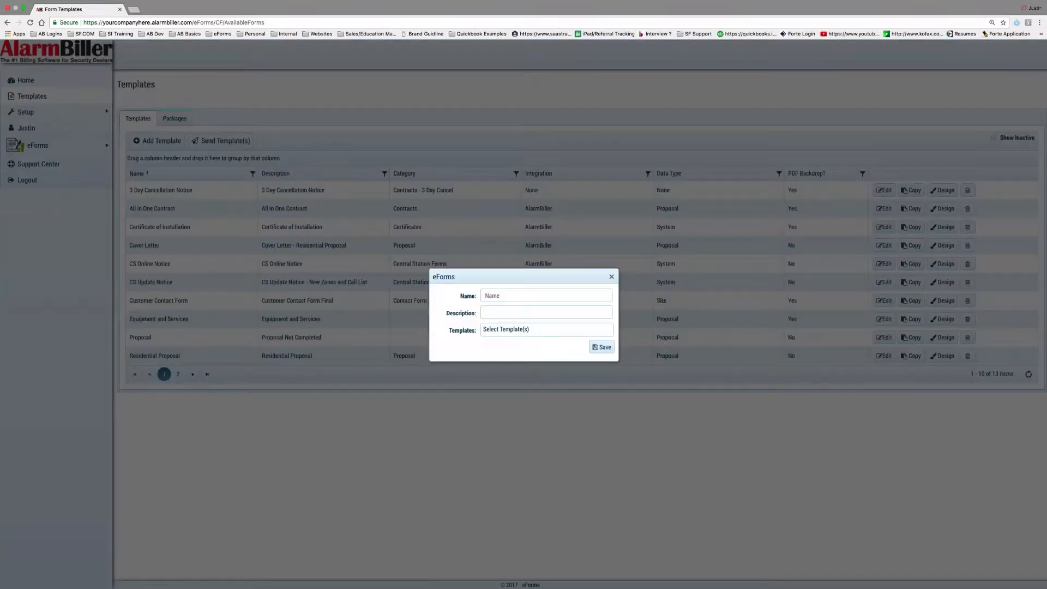
# Draft an 'Agreement' send with 3 Day Cancellation Notice, then discard it unsaved
pyautogui.click(497, 295)
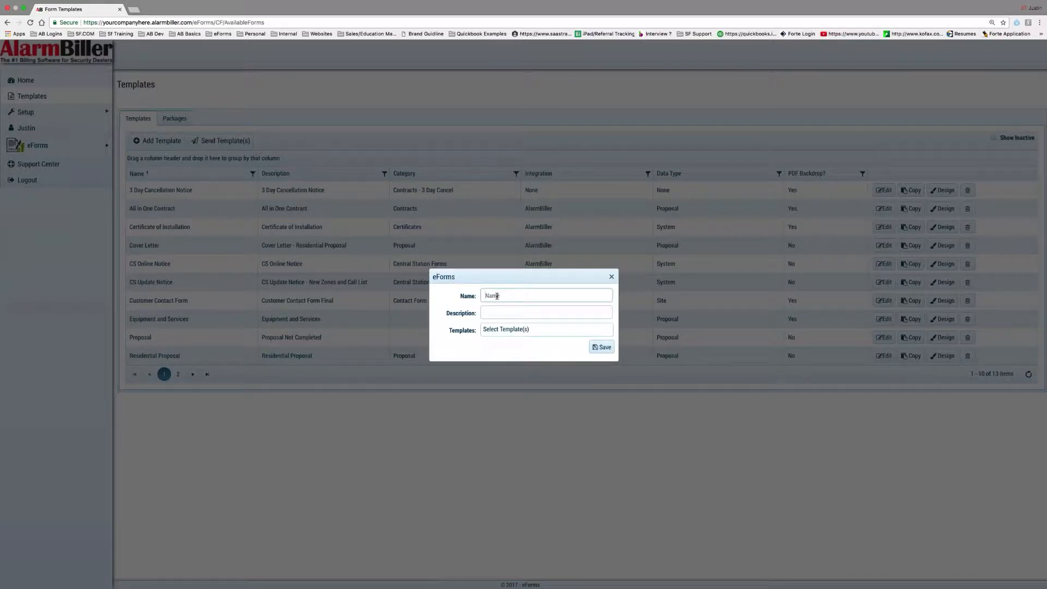
pyautogui.write('Agreement')
pyautogui.click(505, 329)
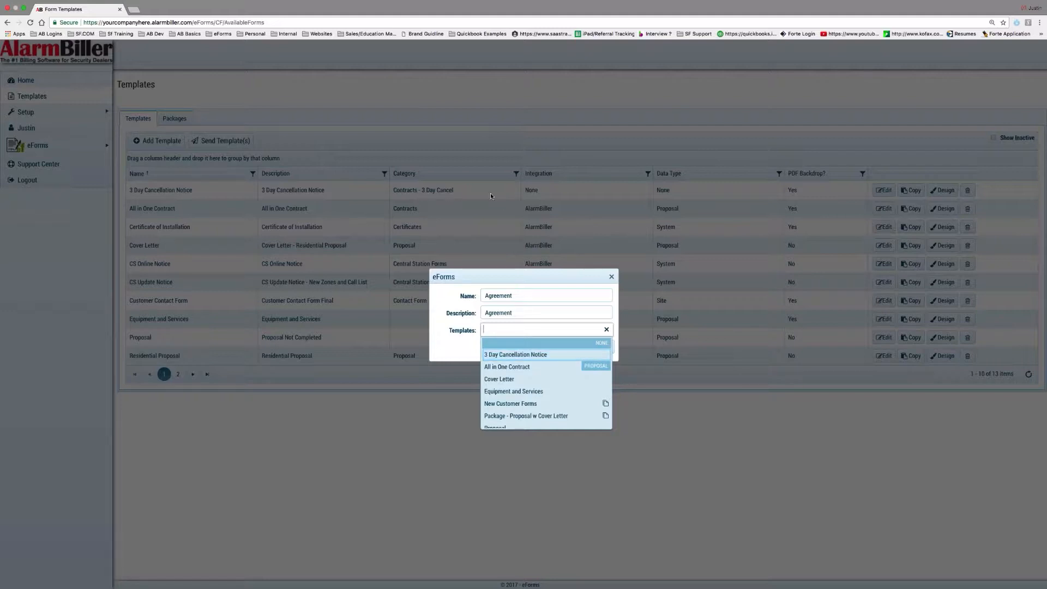
pyautogui.click(532, 356)
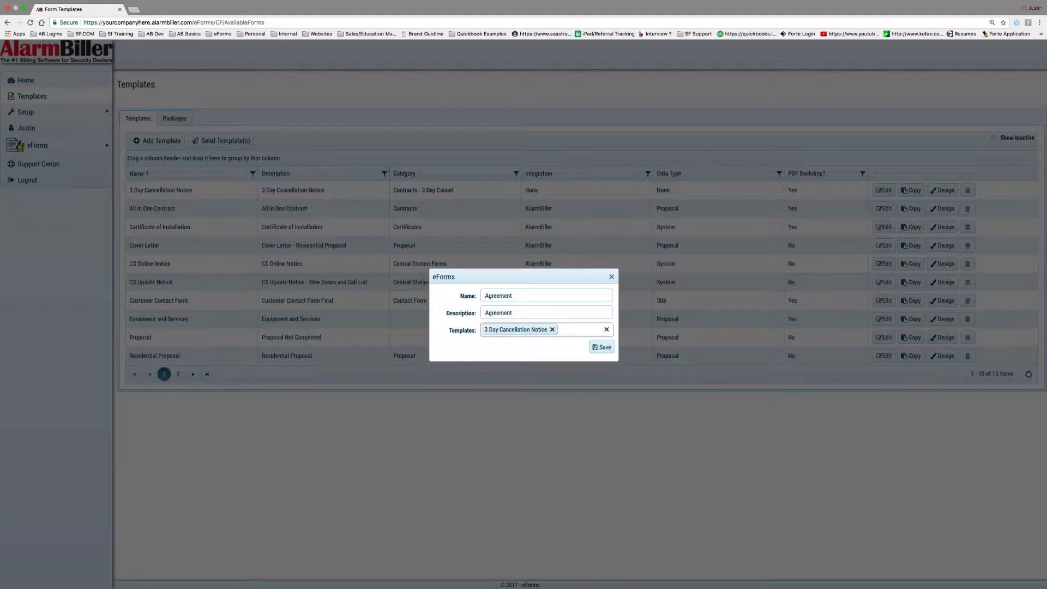
pyautogui.click(612, 278)
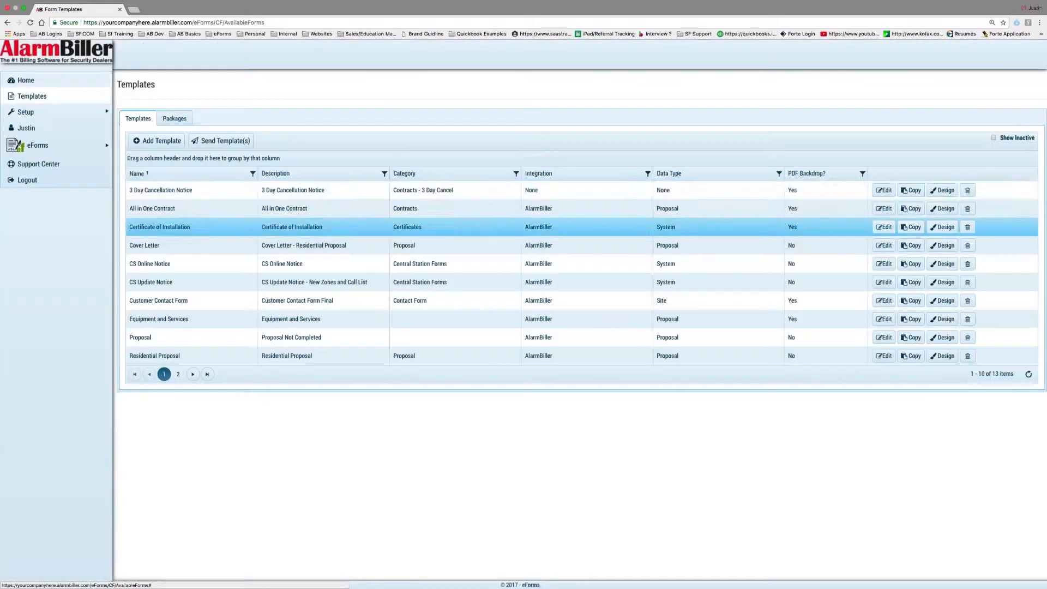
# Start a new send named 'Agreement' using the Residential Proposal - Line Item Pricing template
pyautogui.click(221, 140)
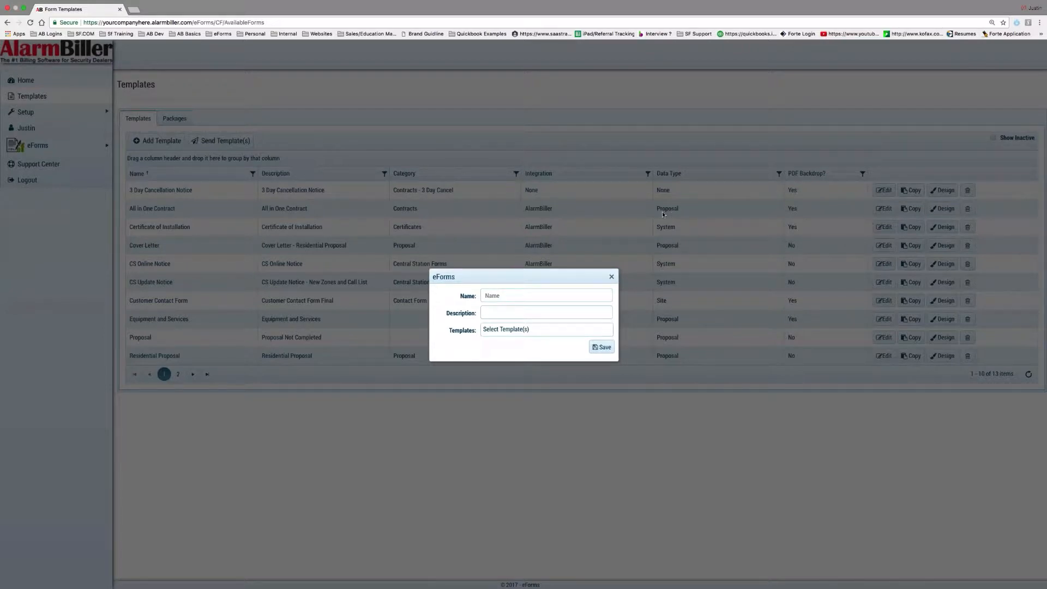
pyautogui.click(518, 296)
pyautogui.write('Agreement')
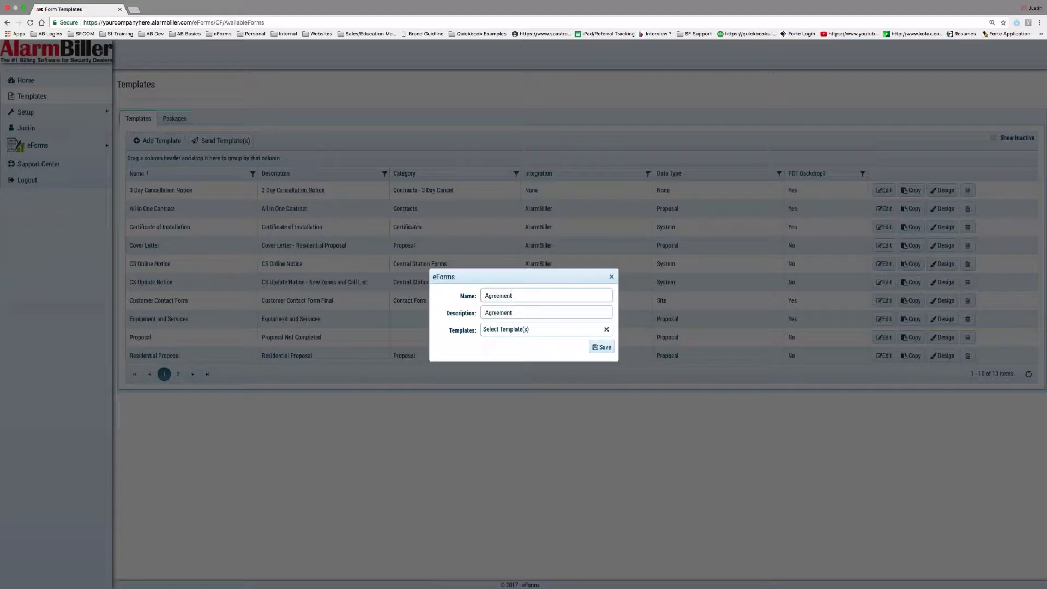
pyautogui.click(519, 330)
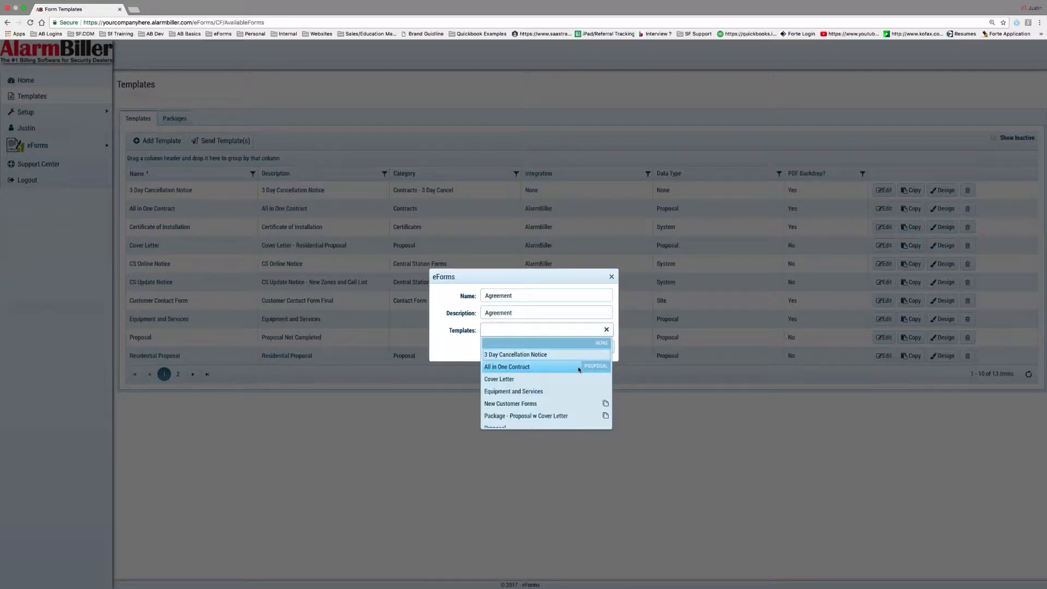
pyautogui.scroll(-5, 579, 371)
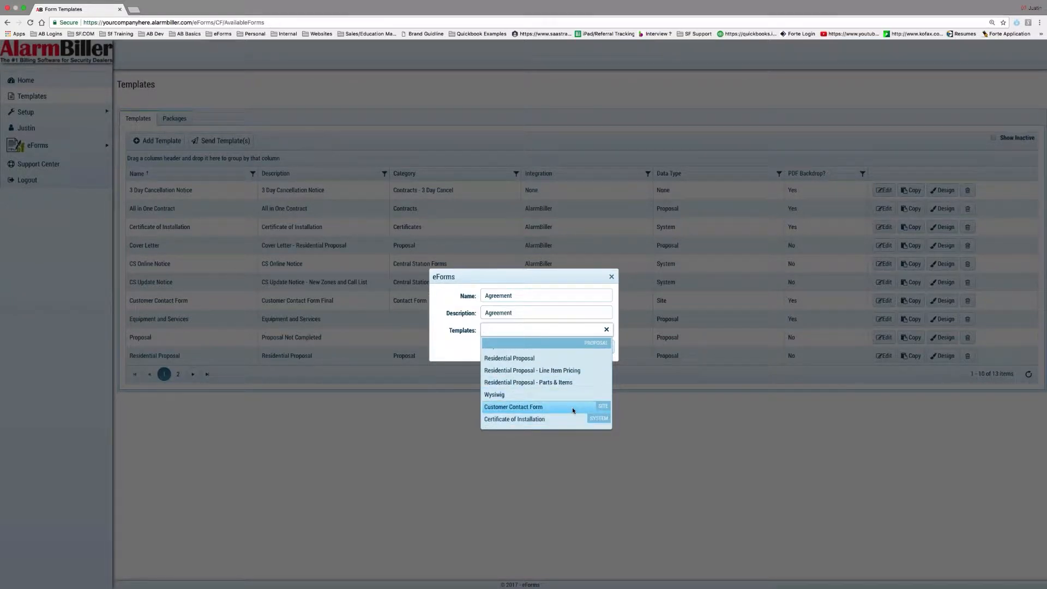
pyautogui.scroll(3, 572, 407)
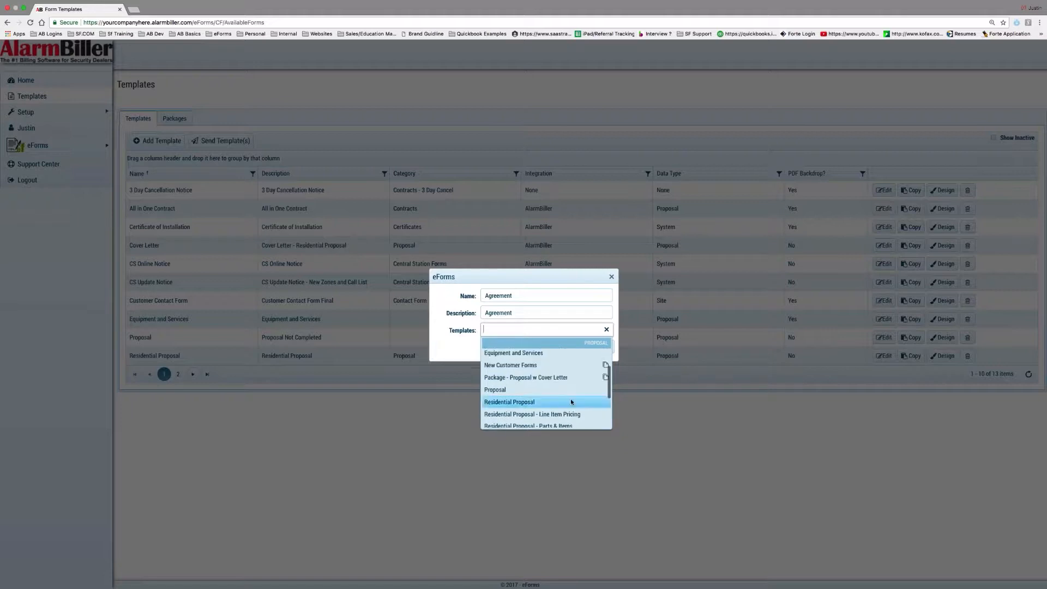
pyautogui.scroll(-2, 567, 392)
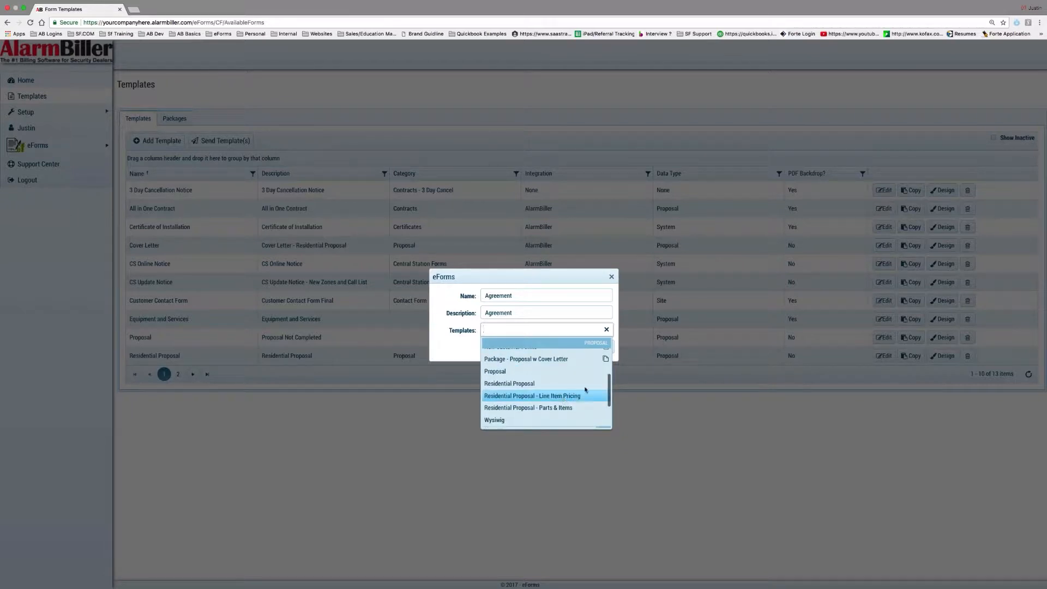
pyautogui.click(557, 397)
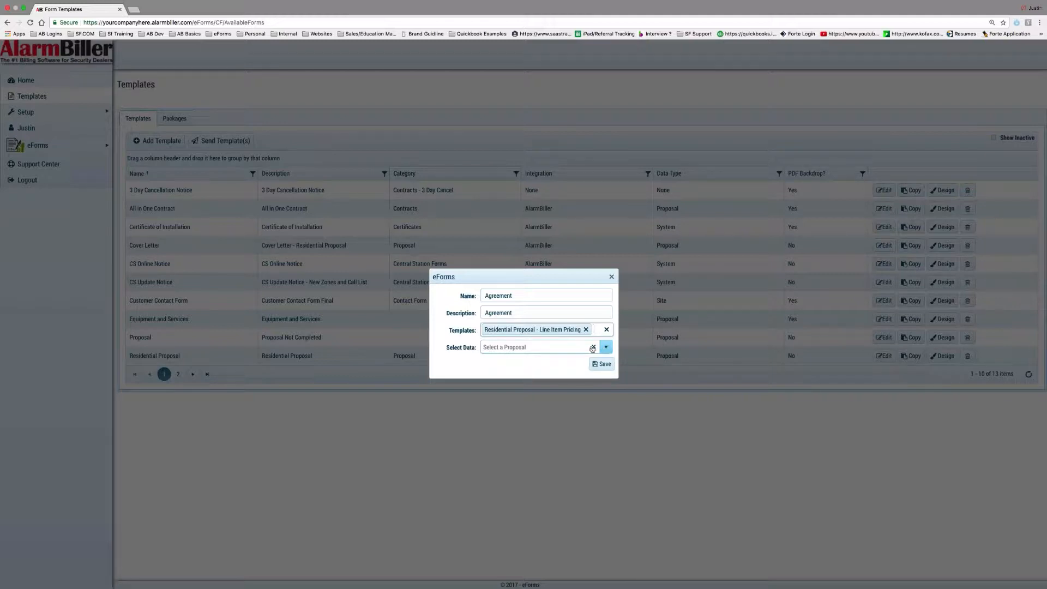
# Select the prospect's proposal as the form data and save the eForm
pyautogui.click(518, 348)
pyautogui.write('justin')
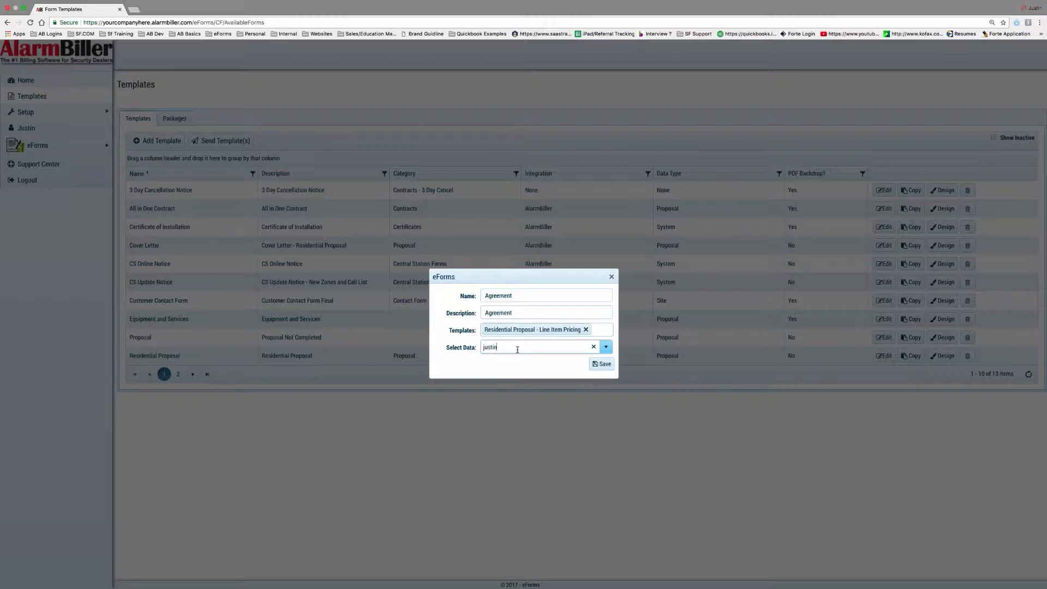
pyautogui.click(544, 387)
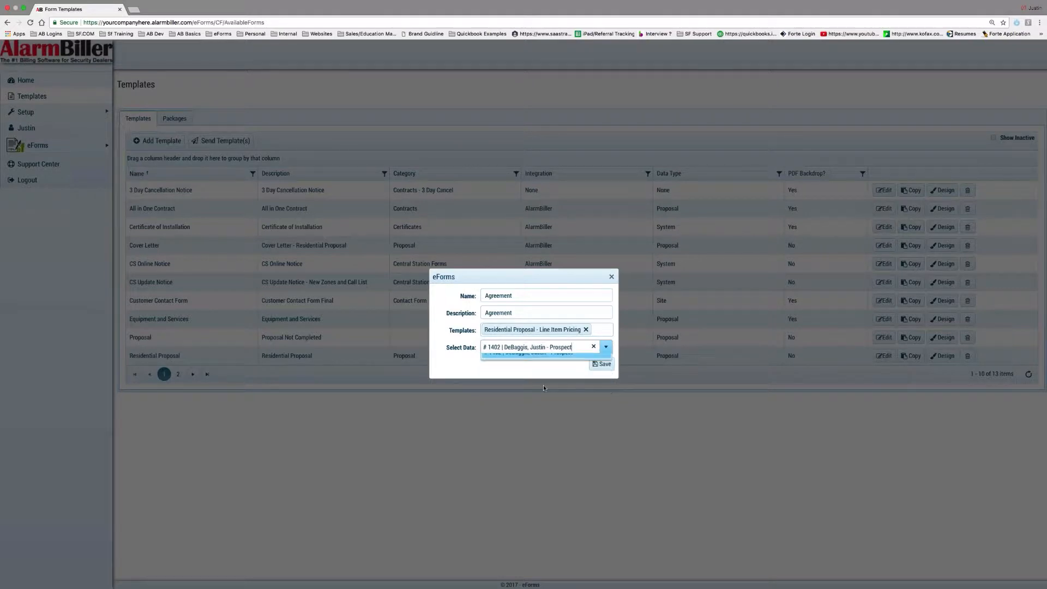
pyautogui.click(601, 364)
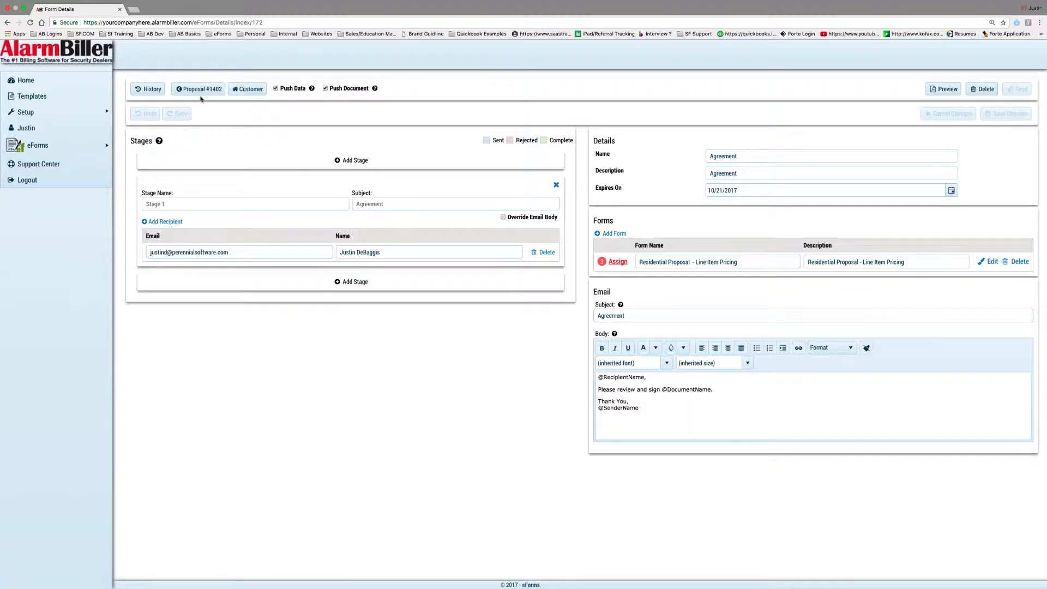
# Search for the prospect customer in AlarmBiller and open their record's Utilities section
pyautogui.moveTo(136, 145)
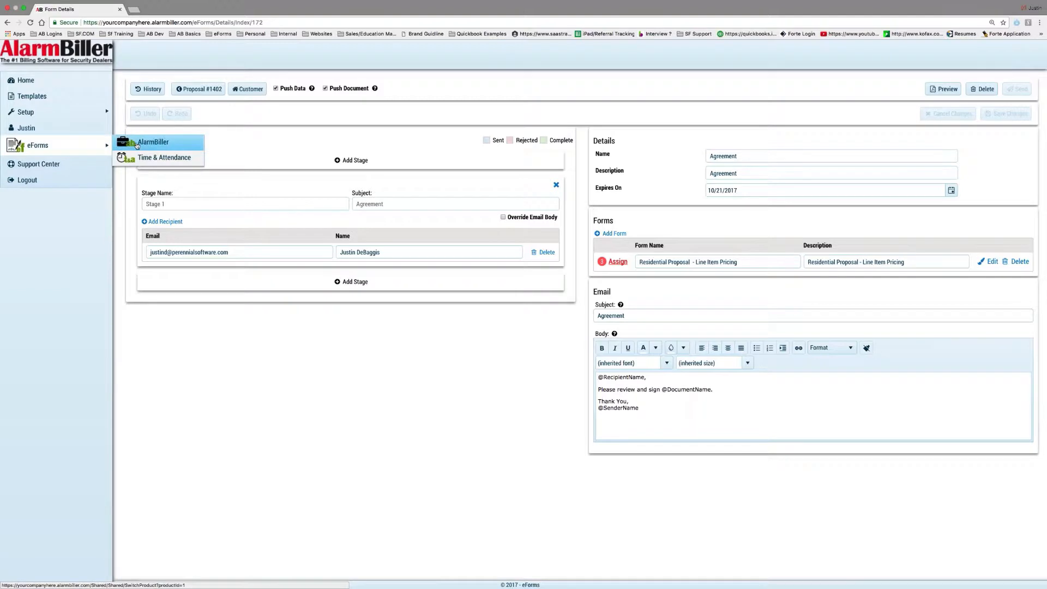
pyautogui.click(136, 143)
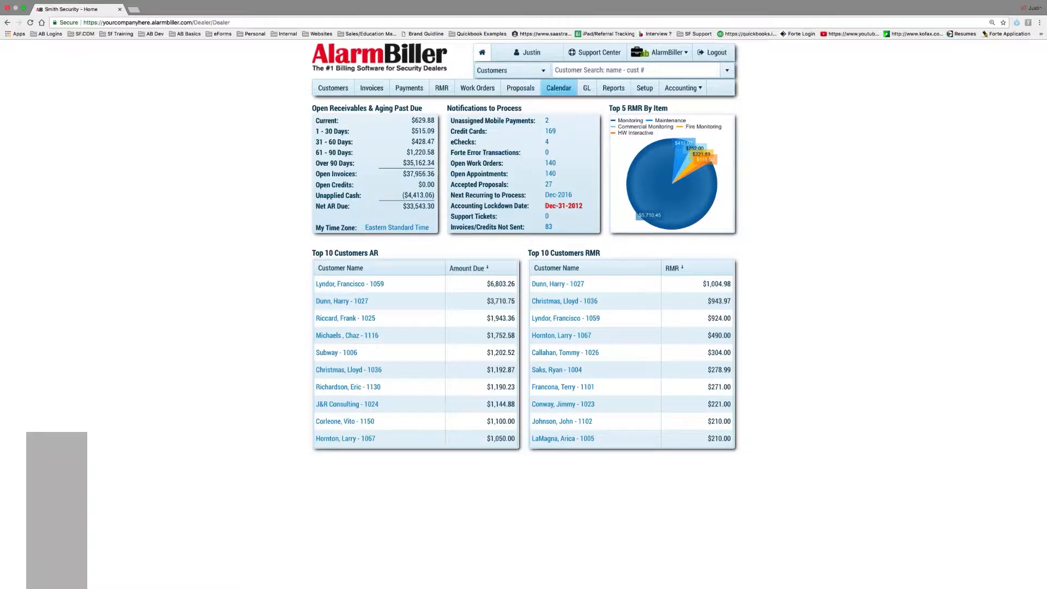
pyautogui.click(577, 71)
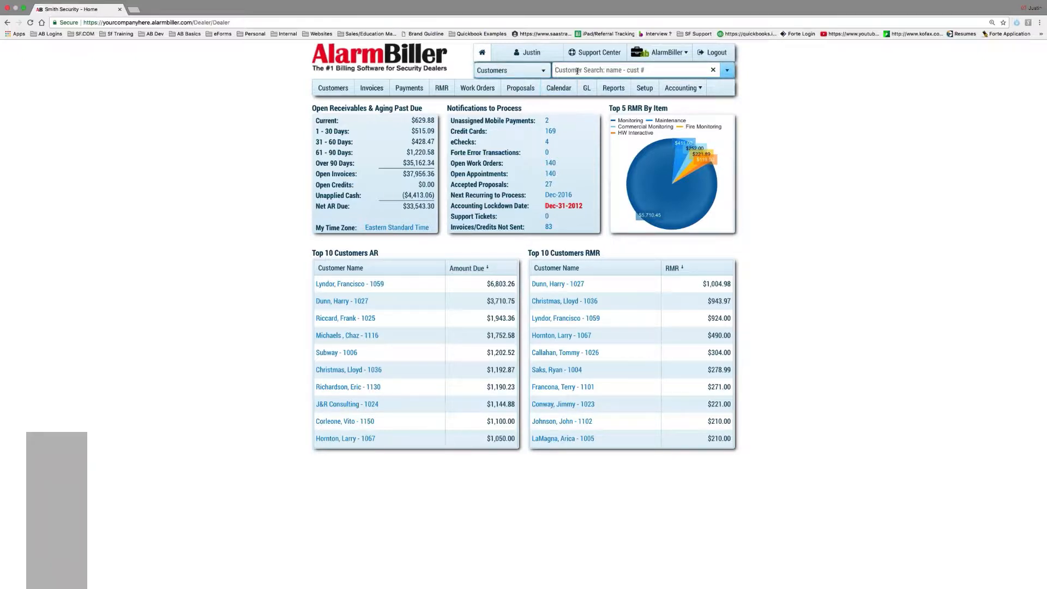
pyautogui.click(577, 71)
pyautogui.write('justin')
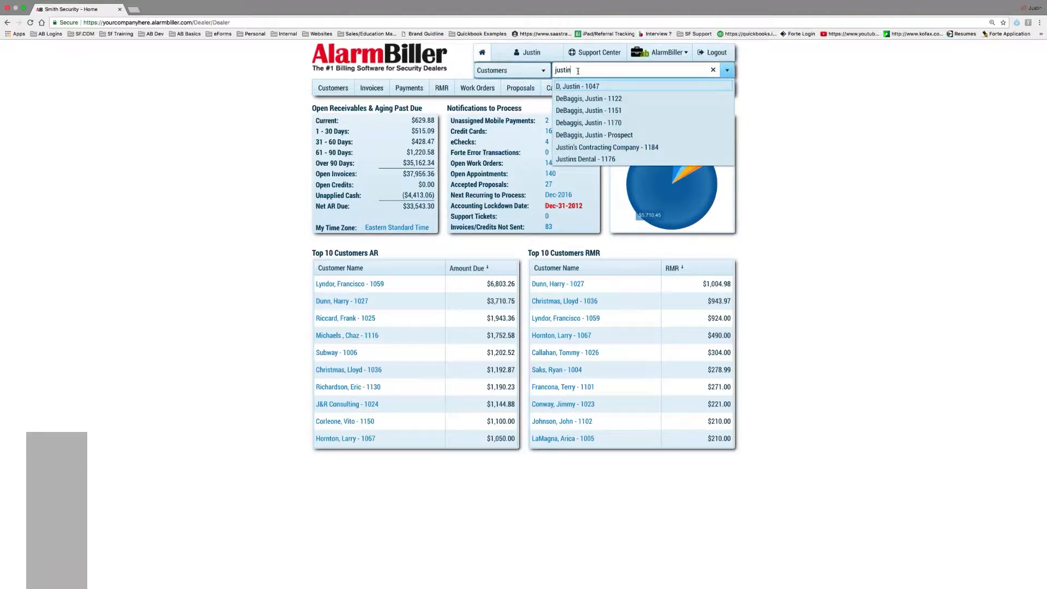
pyautogui.click(598, 135)
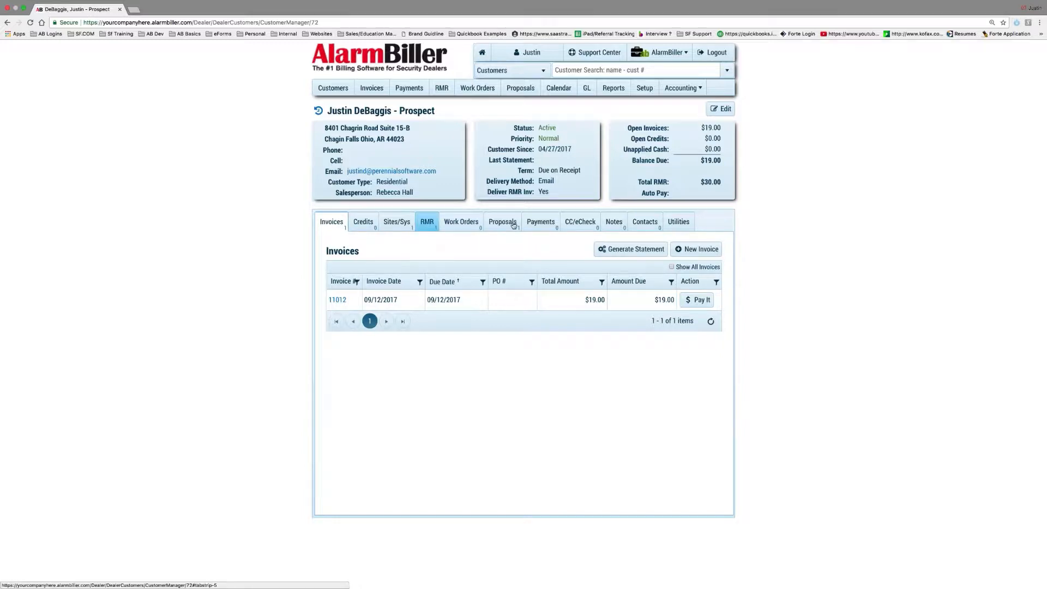
pyautogui.click(686, 224)
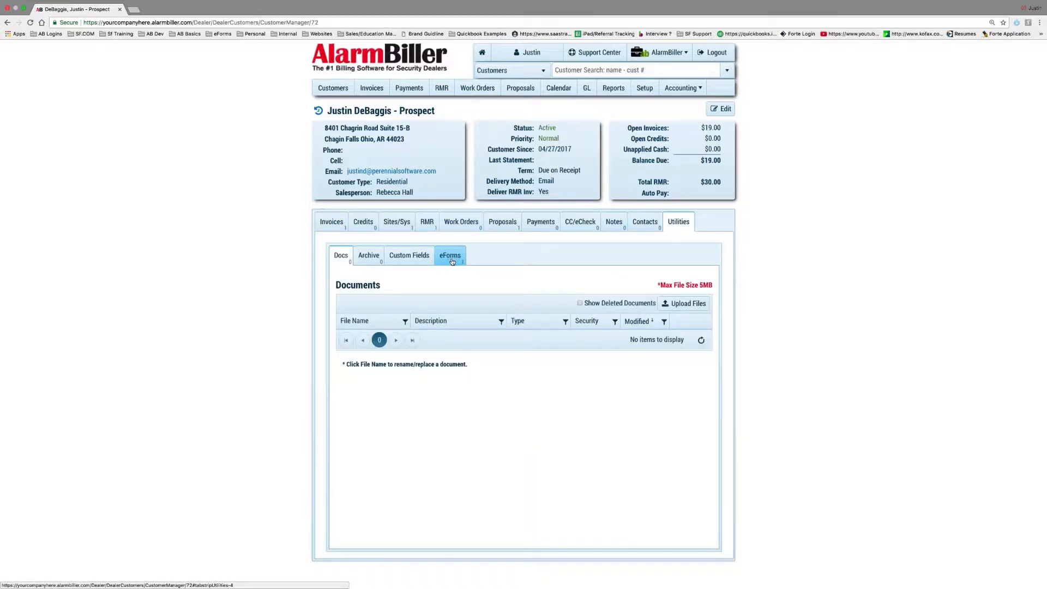
# Review the customer's eForms and available templates unsaved, then show the Sites/Systems list
pyautogui.click(452, 261)
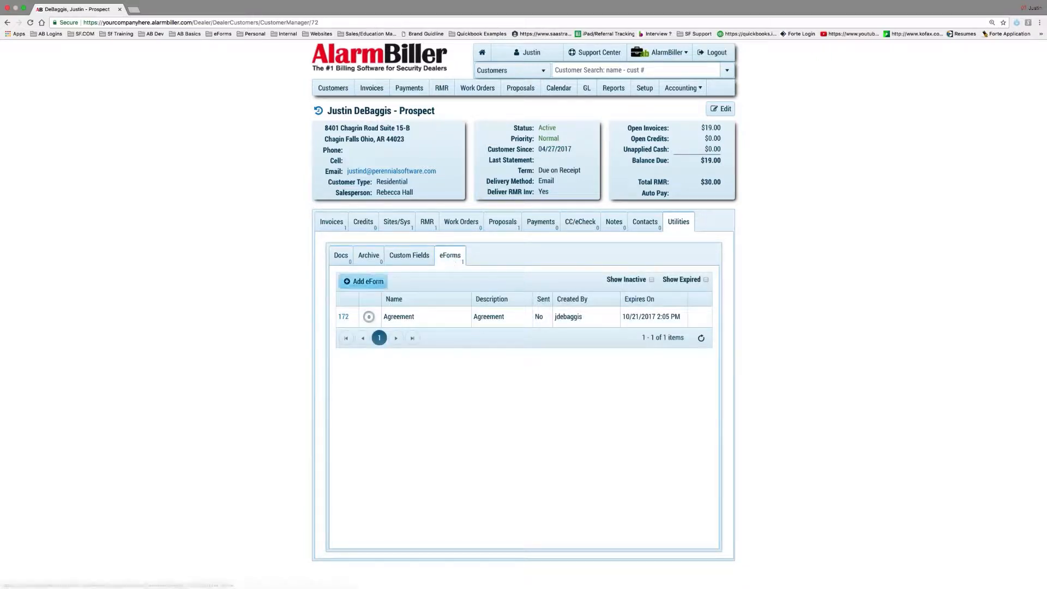
pyautogui.click(377, 283)
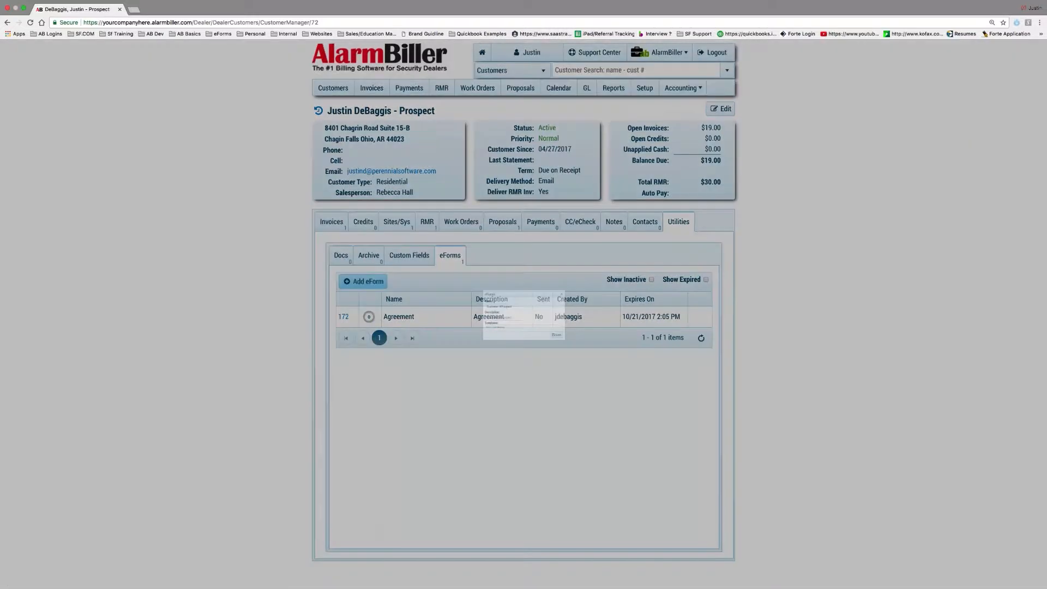
pyautogui.click(482, 344)
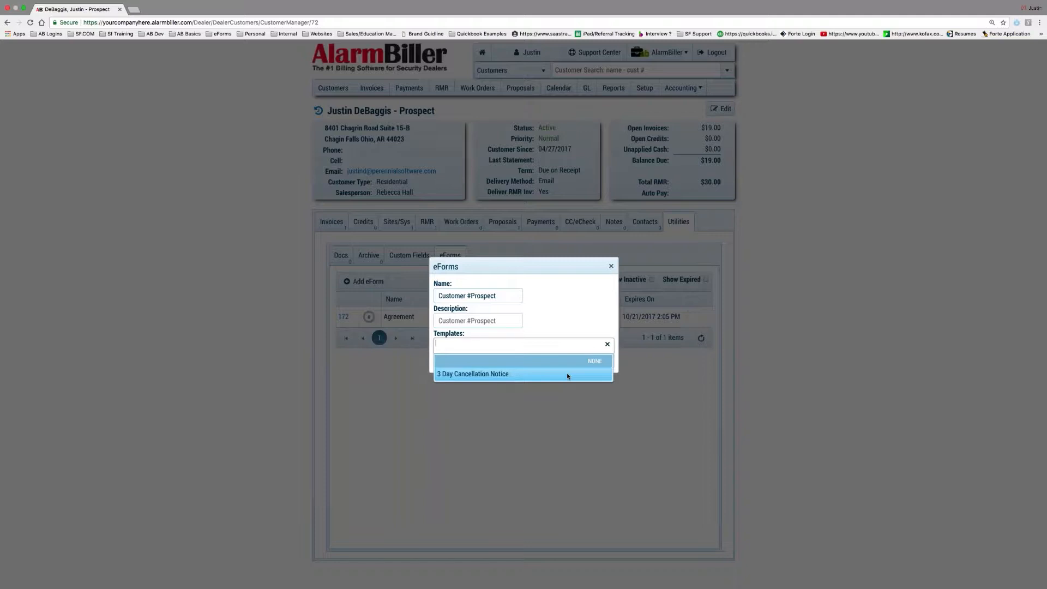
pyautogui.click(611, 266)
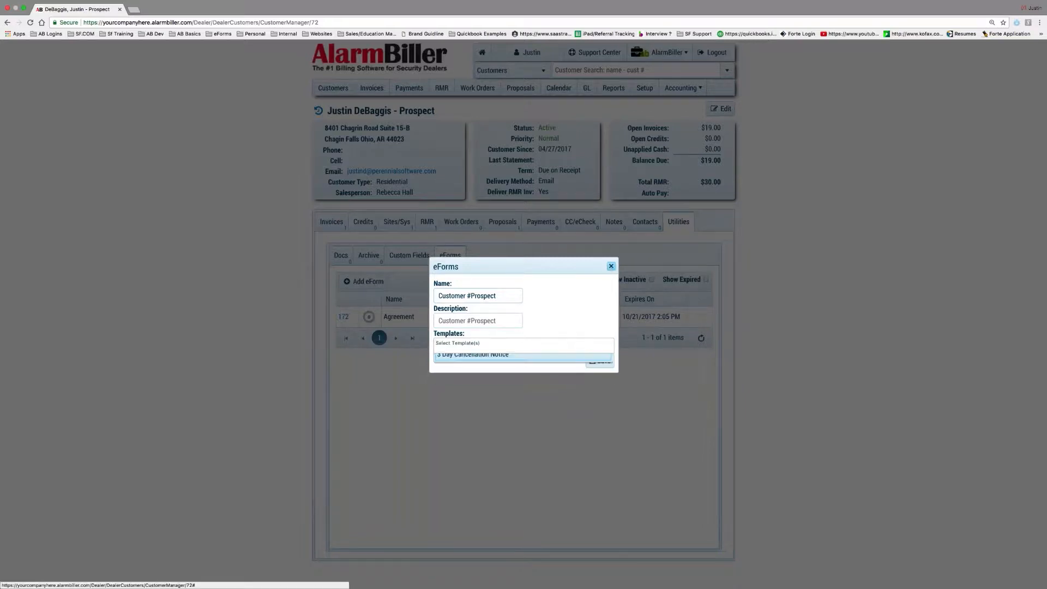
pyautogui.click(611, 266)
pyautogui.click(397, 222)
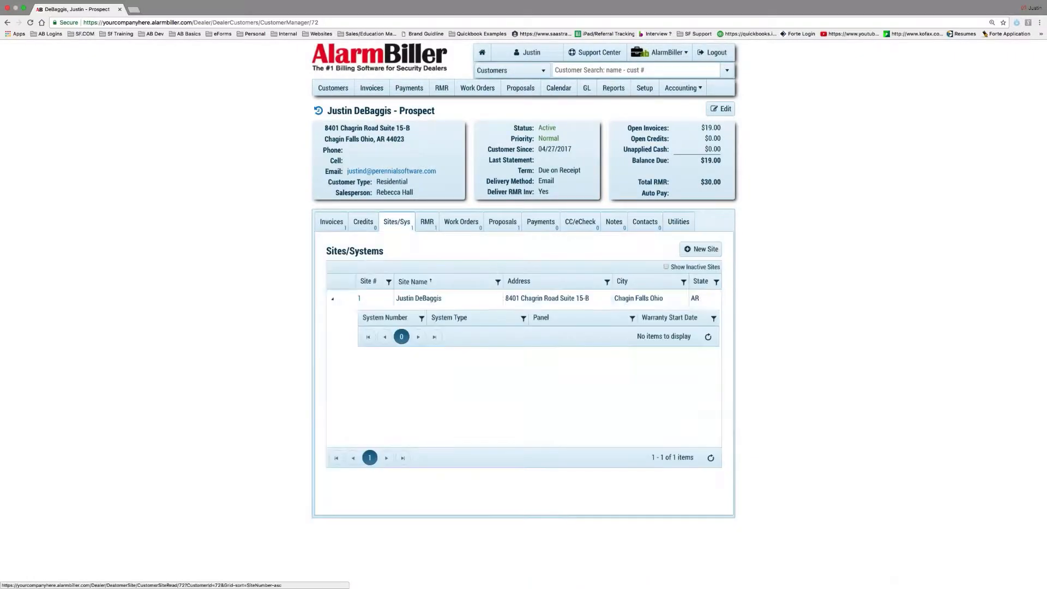
# Check the site record's eForm templates without saving, then return to the customer account
pyautogui.click(359, 299)
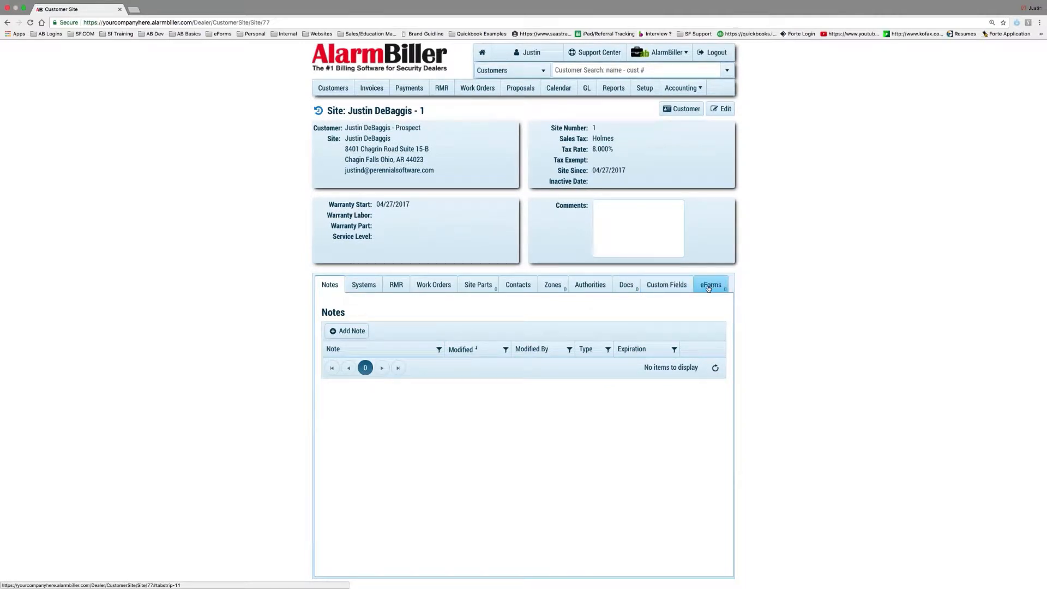
pyautogui.click(708, 287)
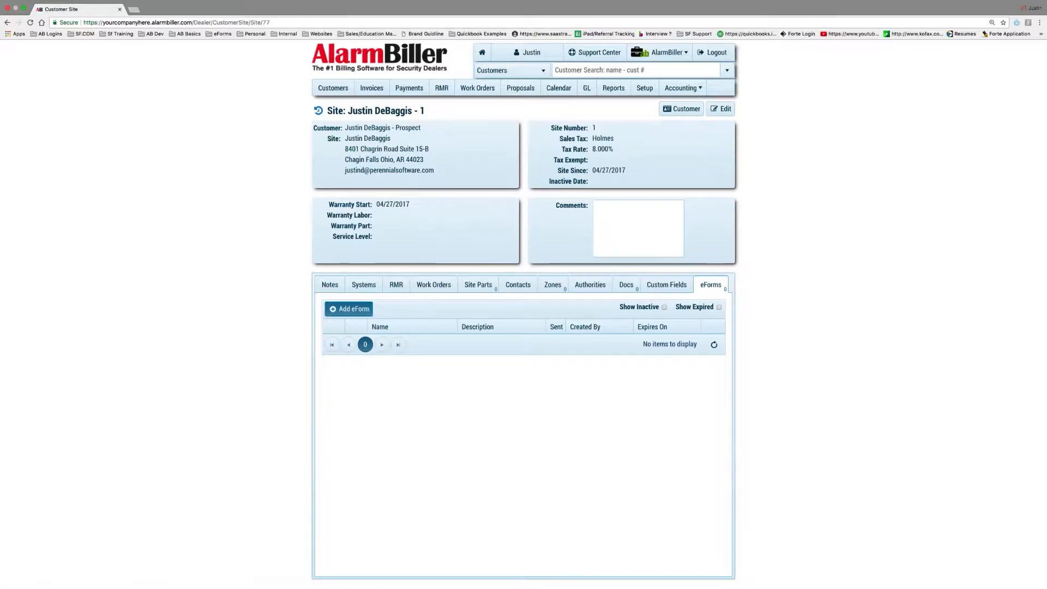
pyautogui.click(349, 309)
pyautogui.click(503, 348)
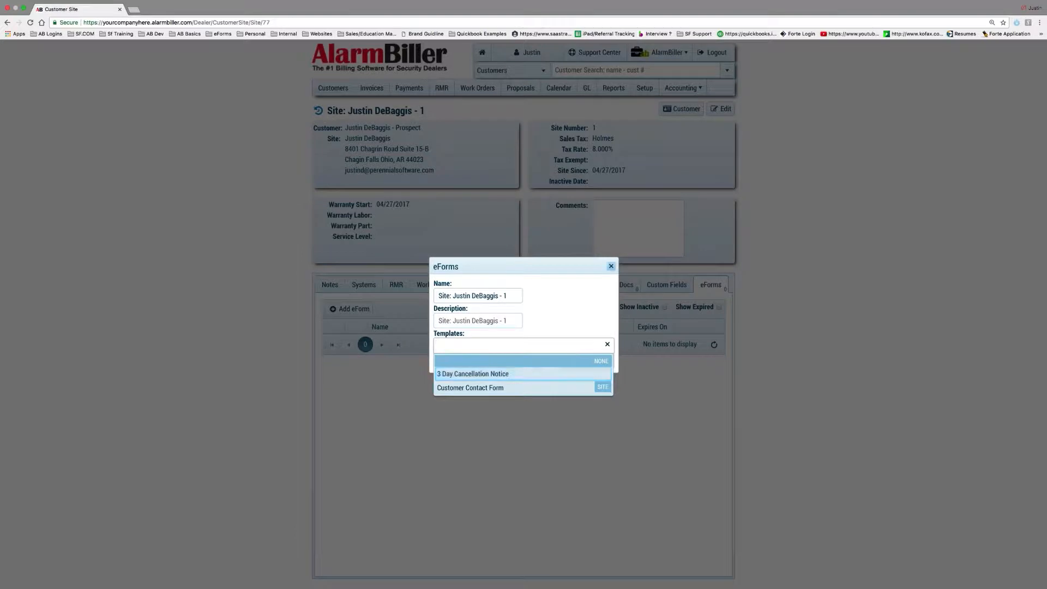
pyautogui.click(611, 266)
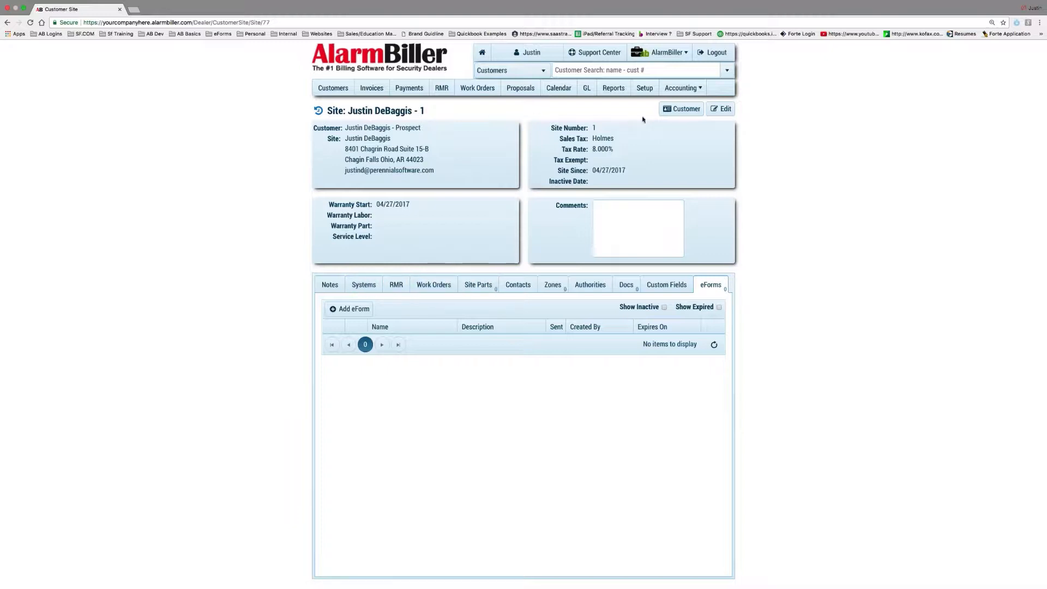
pyautogui.click(682, 109)
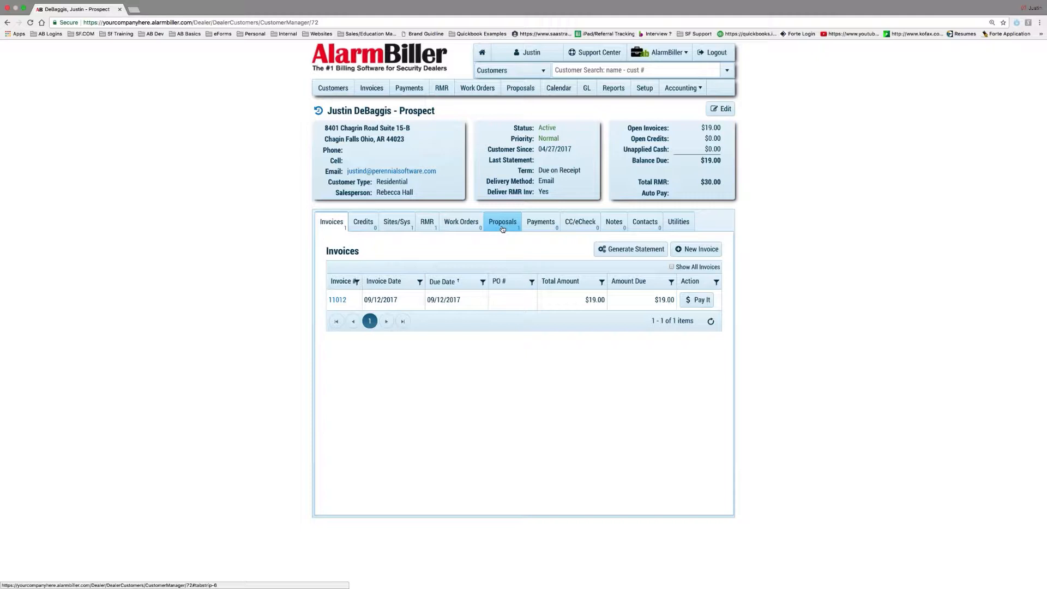
# Open proposal 1402 from the customer's proposals and list its eForms
pyautogui.click(503, 229)
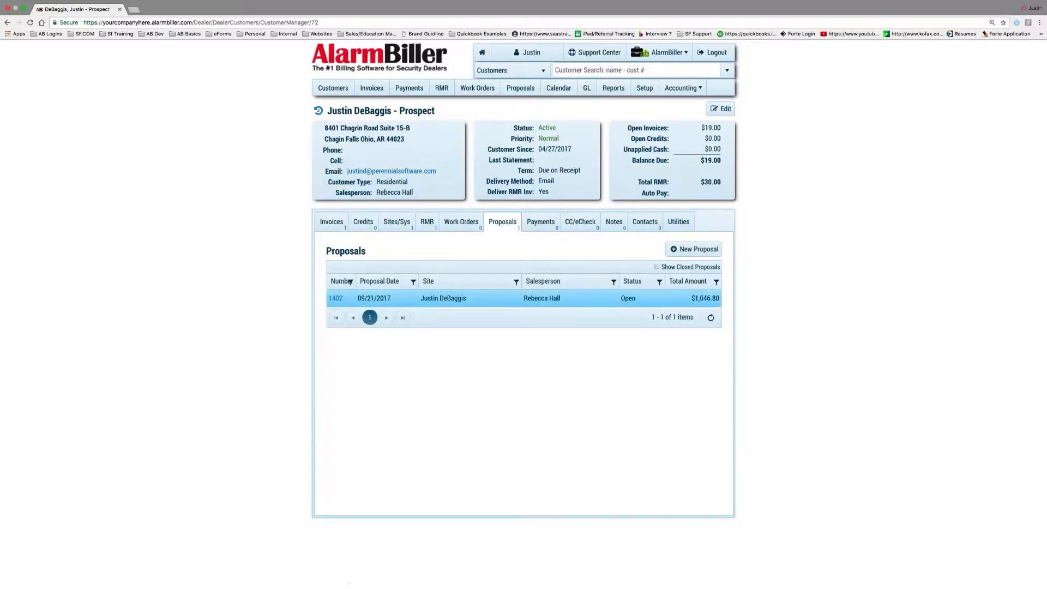
pyautogui.click(335, 300)
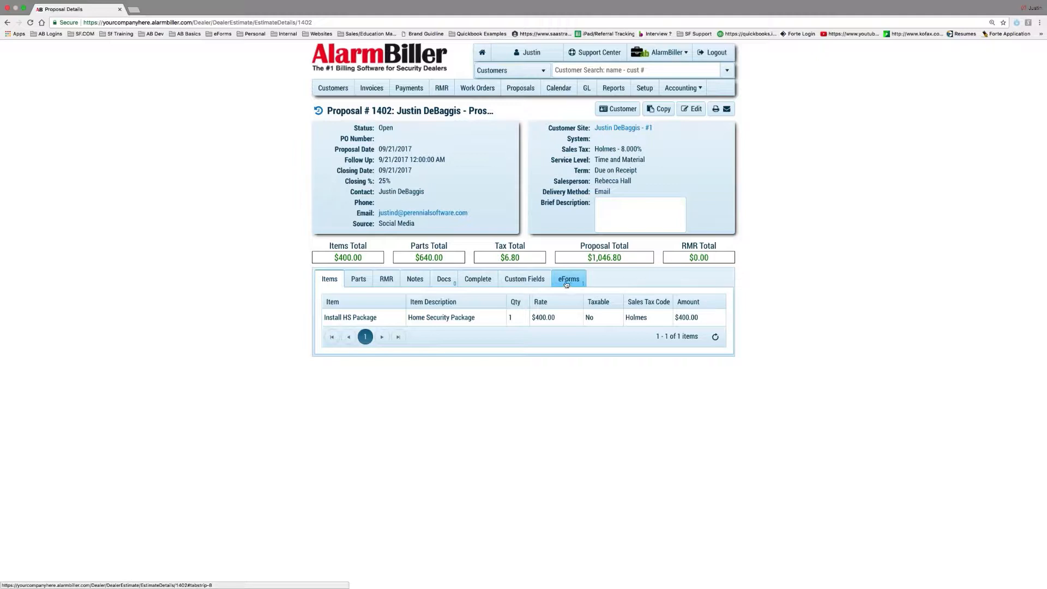
pyautogui.click(569, 279)
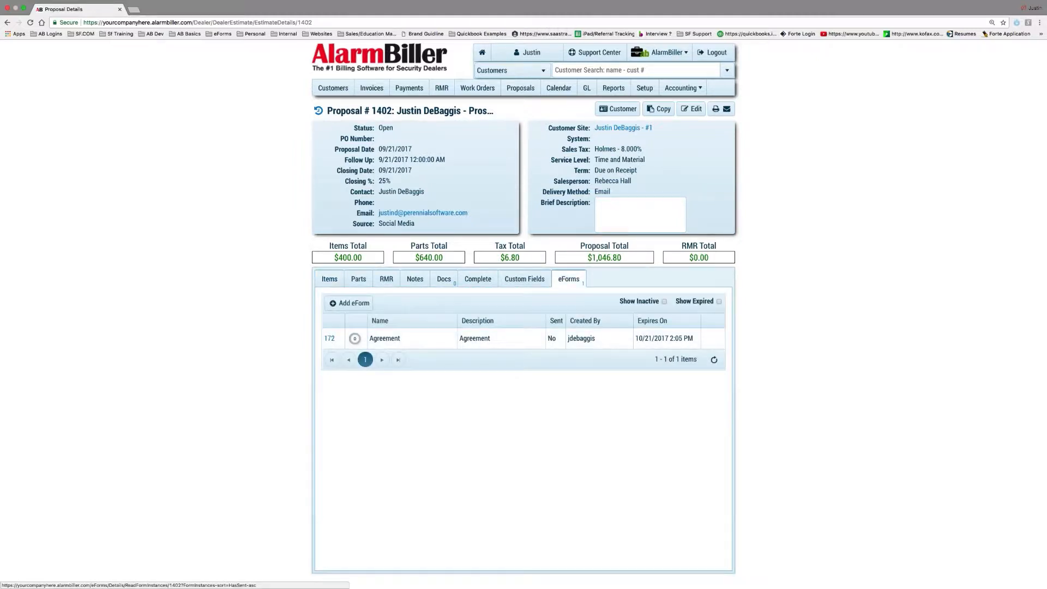
# Browse the Add eForm templates unsaved, then open the Agreement eForm's details
pyautogui.click(363, 303)
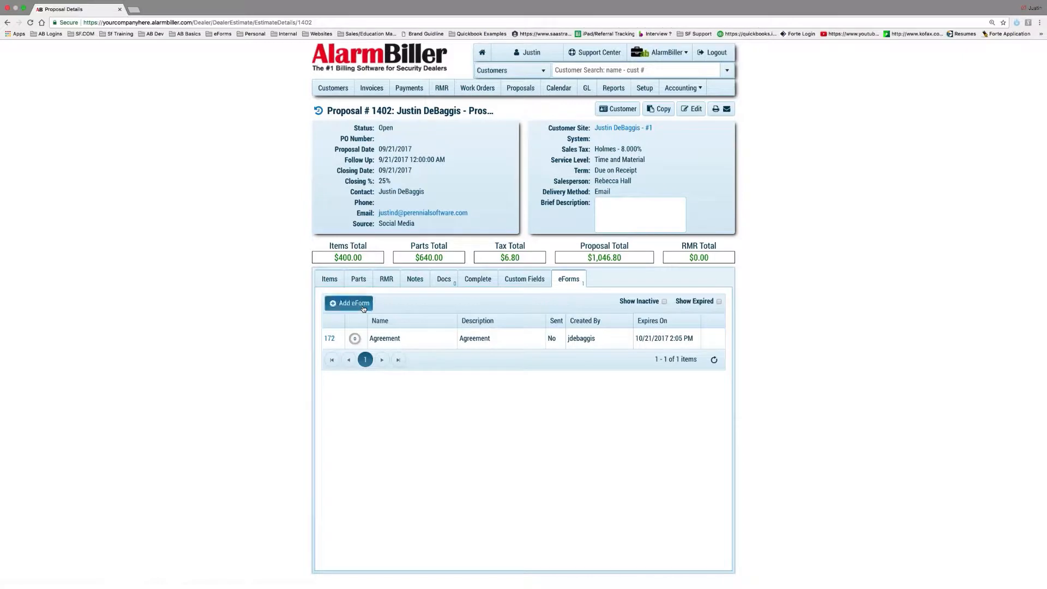
pyautogui.click(468, 345)
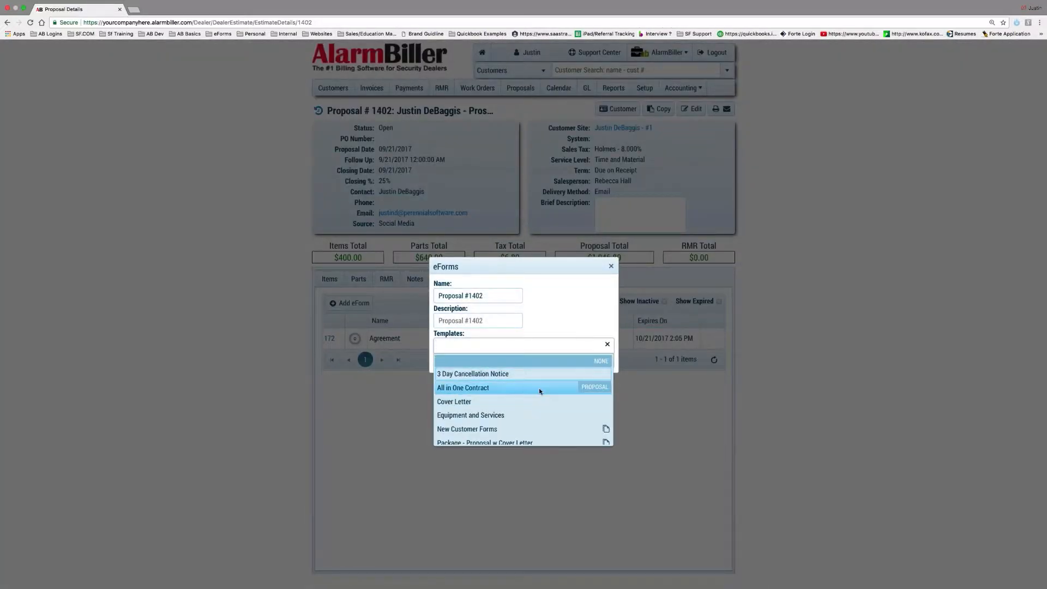
pyautogui.scroll(-3, 539, 388)
pyautogui.scroll(-5, 539, 388)
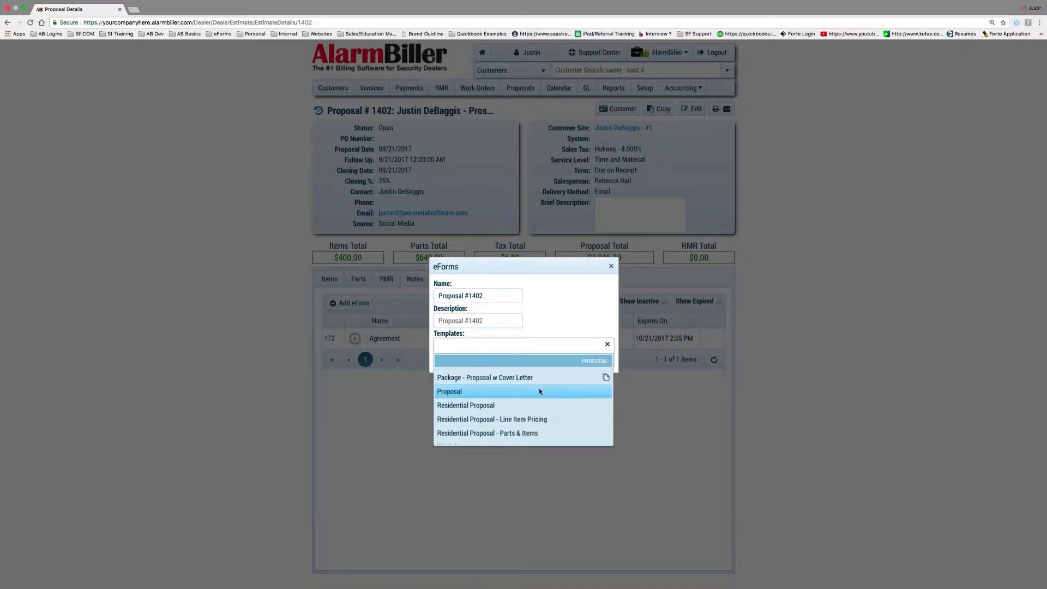
pyautogui.scroll(8, 539, 387)
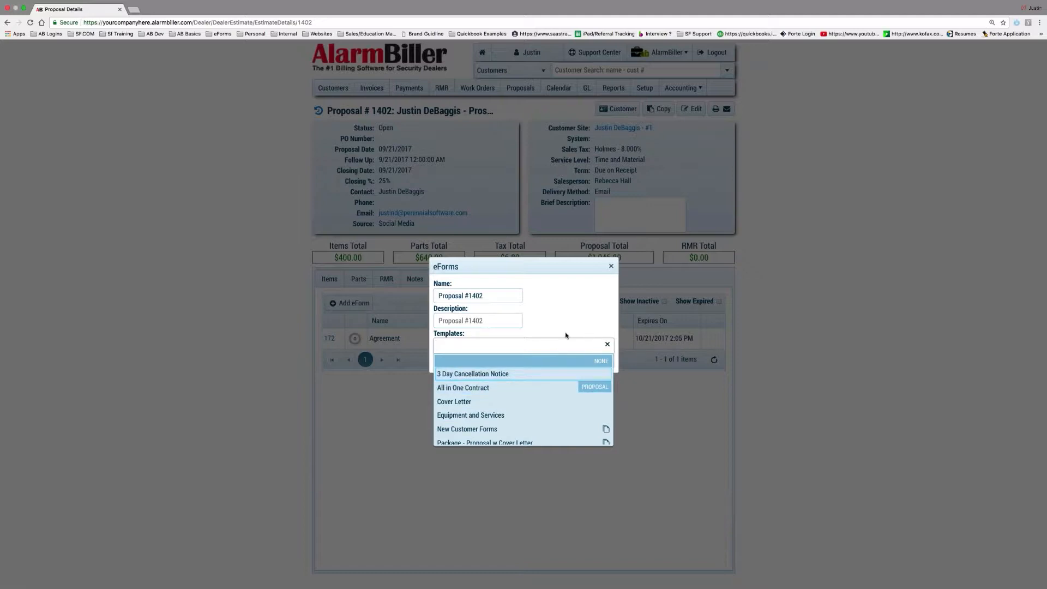
pyautogui.click(611, 266)
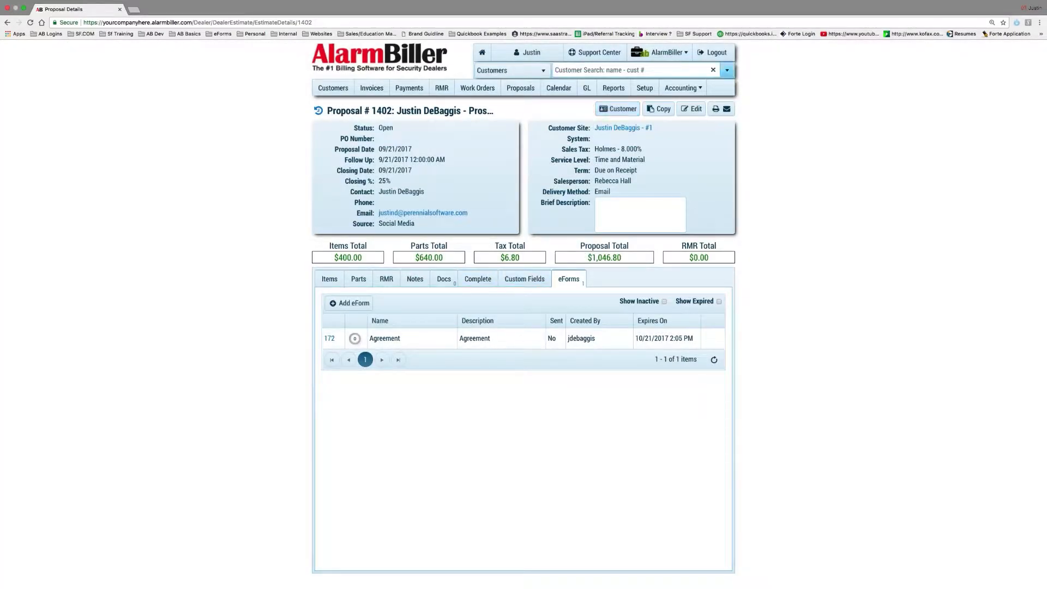
pyautogui.click(504, 338)
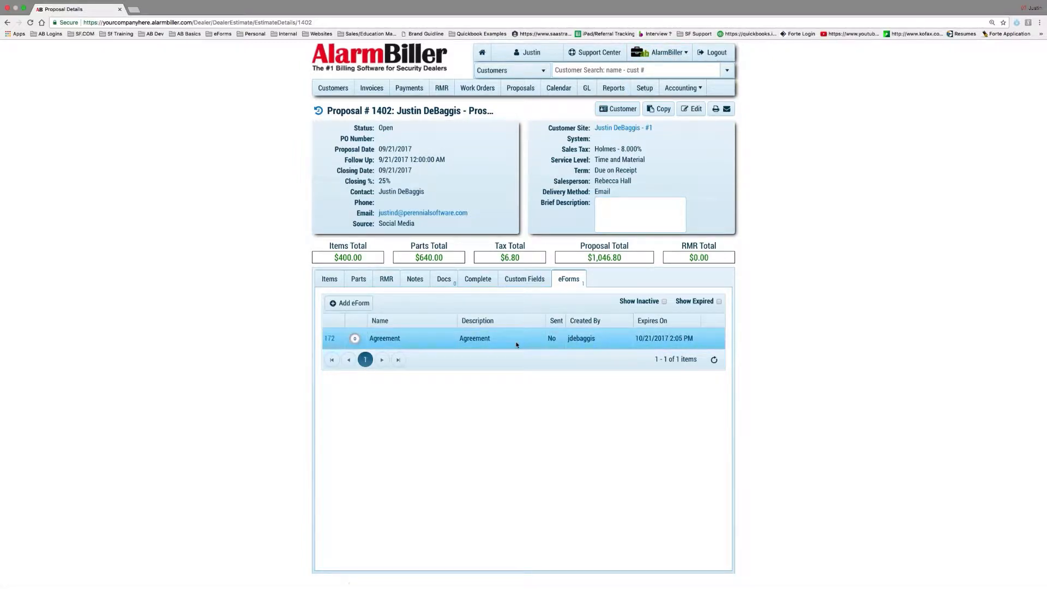
pyautogui.click(328, 339)
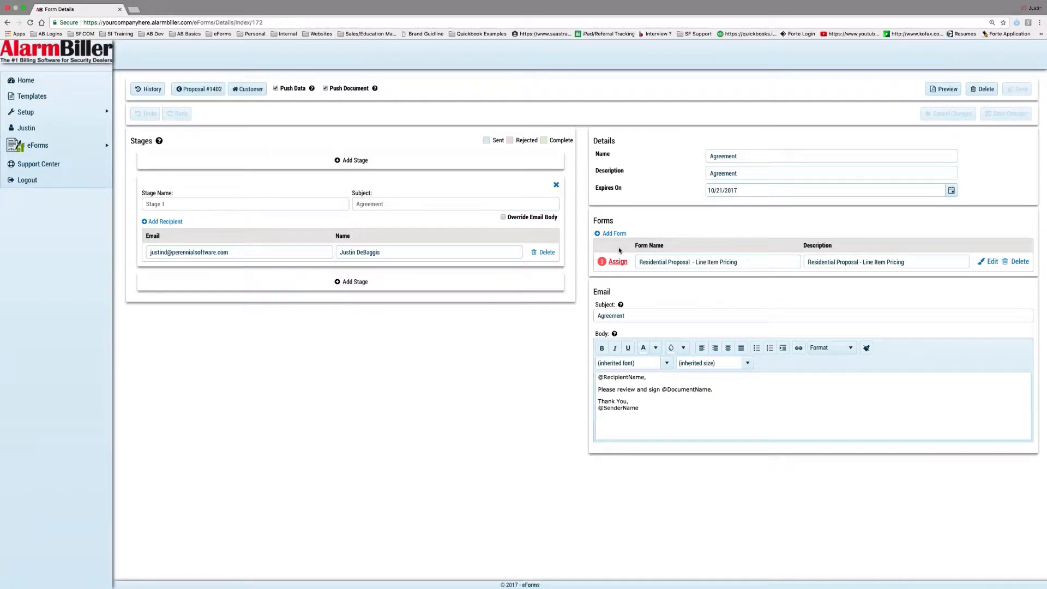
pyautogui.click(48, 83)
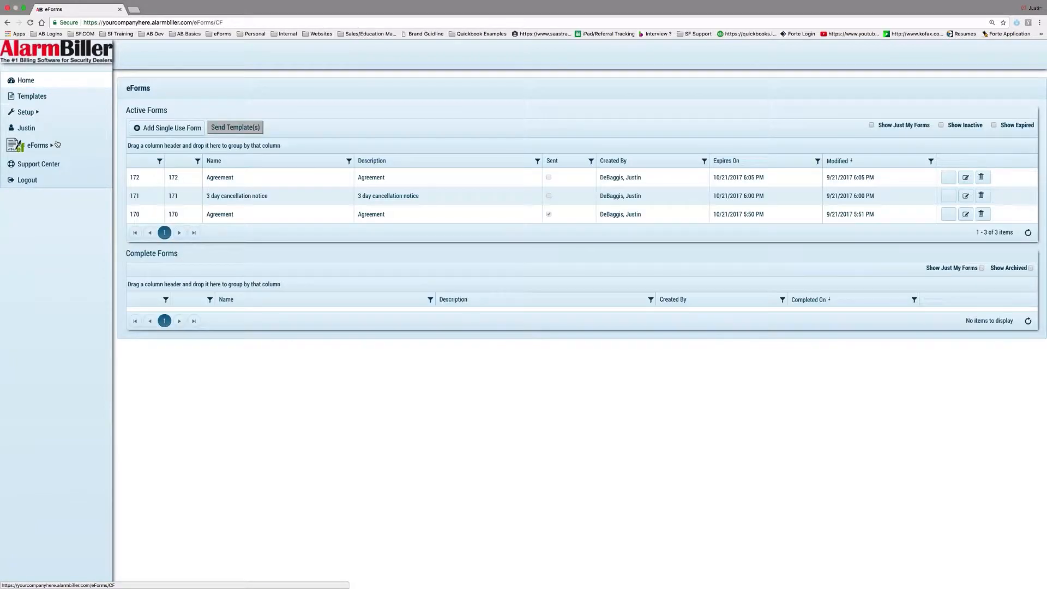
pyautogui.moveTo(54, 152)
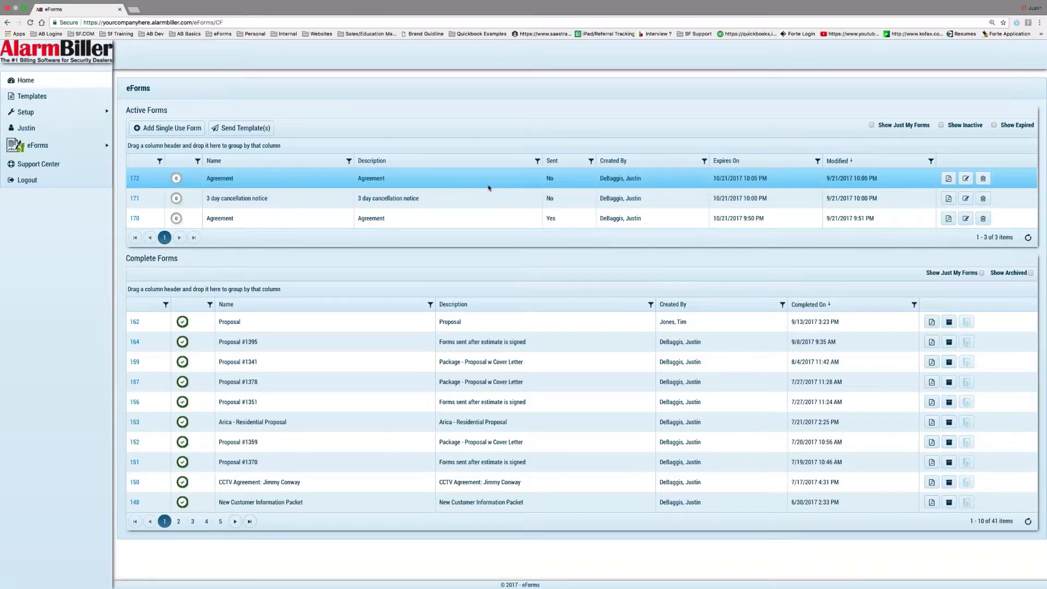
pyautogui.click(551, 177)
pyautogui.click(513, 204)
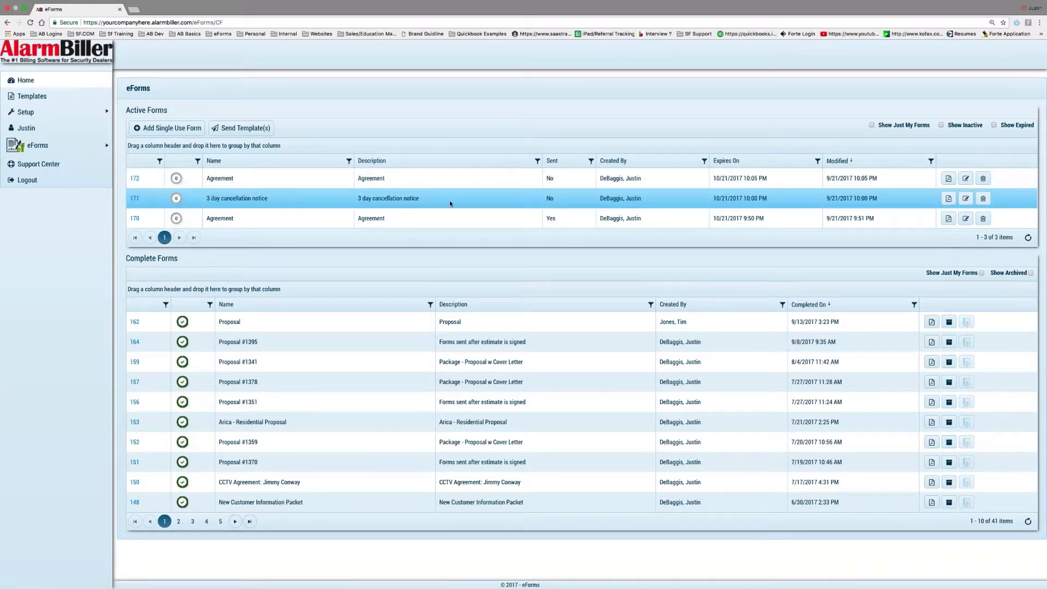
pyautogui.click(389, 217)
pyautogui.click(136, 182)
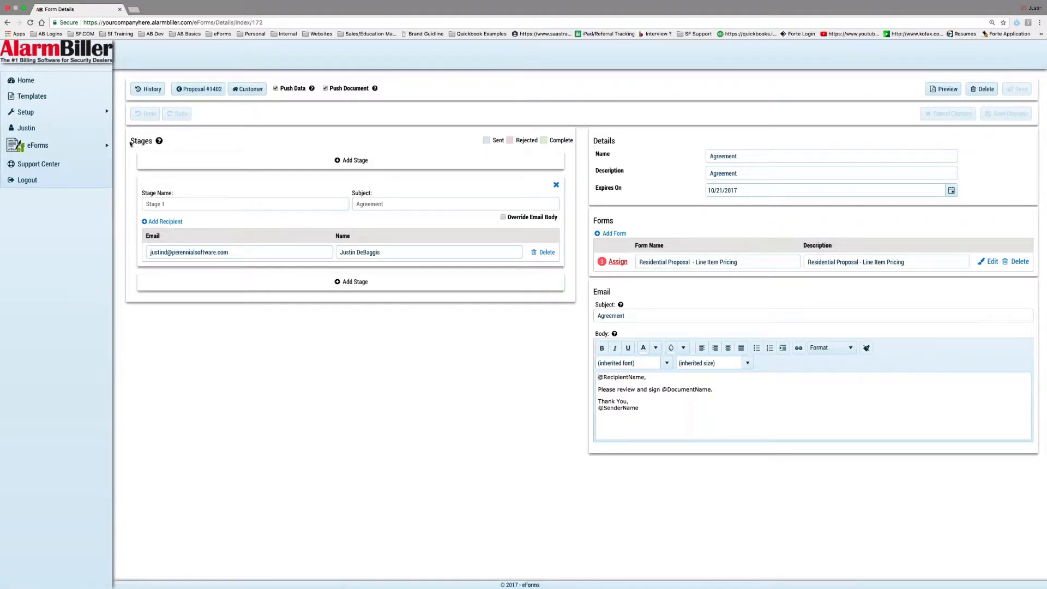
pyautogui.moveTo(131, 143); pyautogui.dragTo(154, 143)
pyautogui.click(291, 164)
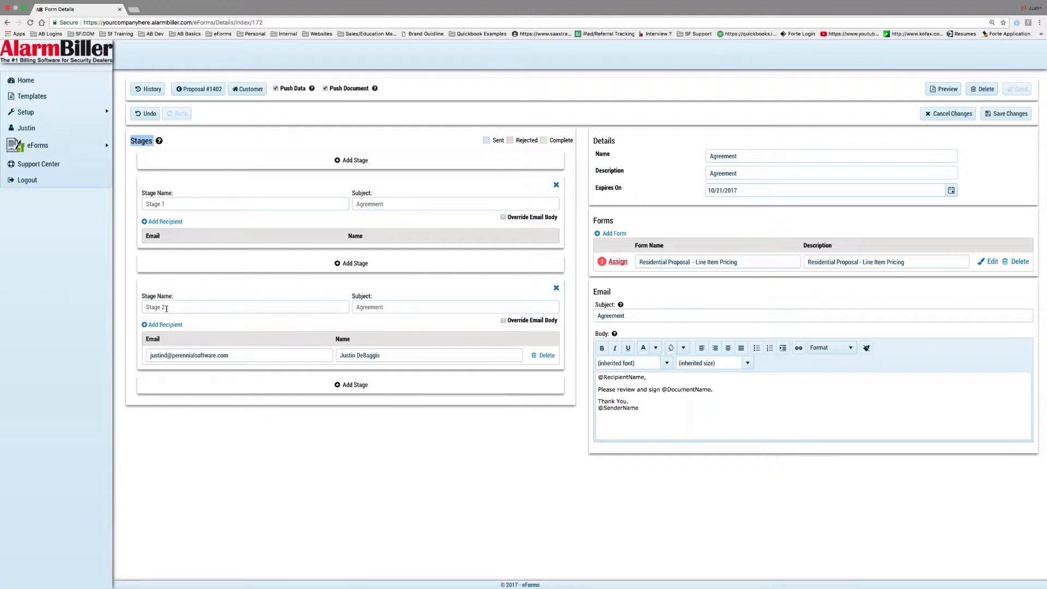
pyautogui.click(556, 185)
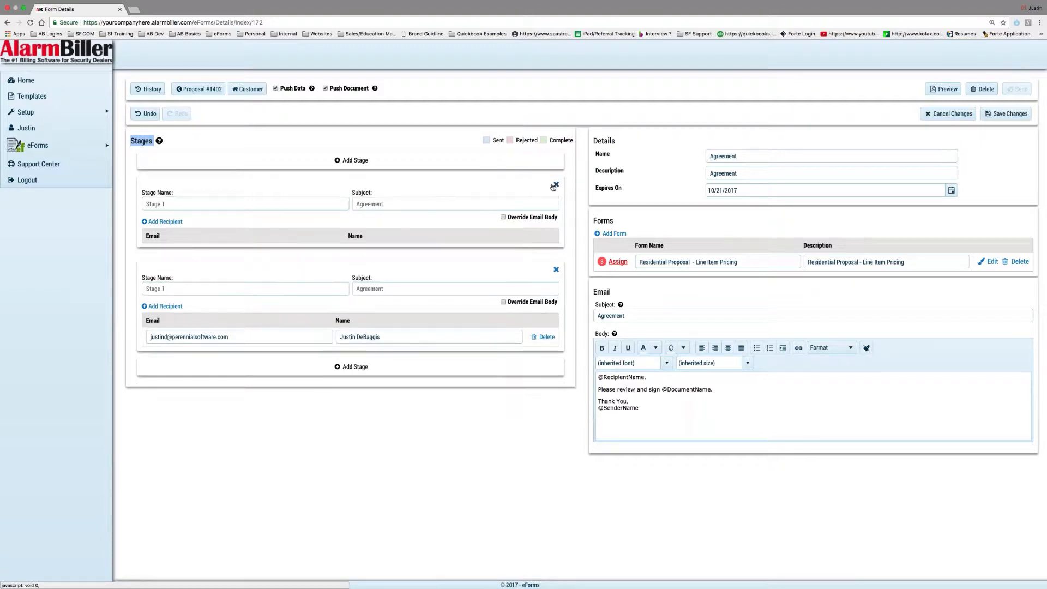
pyautogui.click(246, 162)
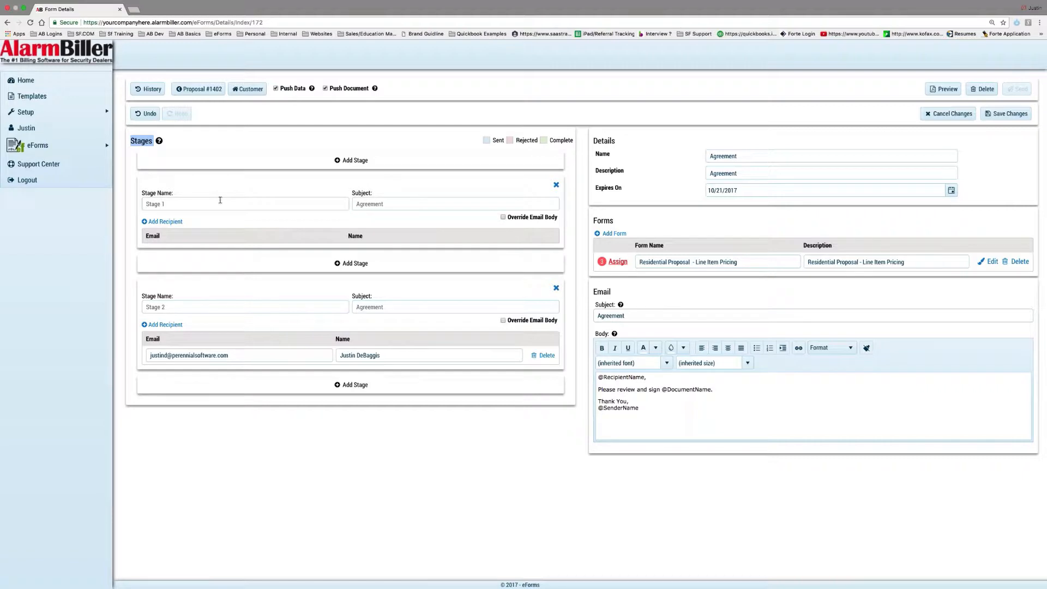
pyautogui.click(351, 385)
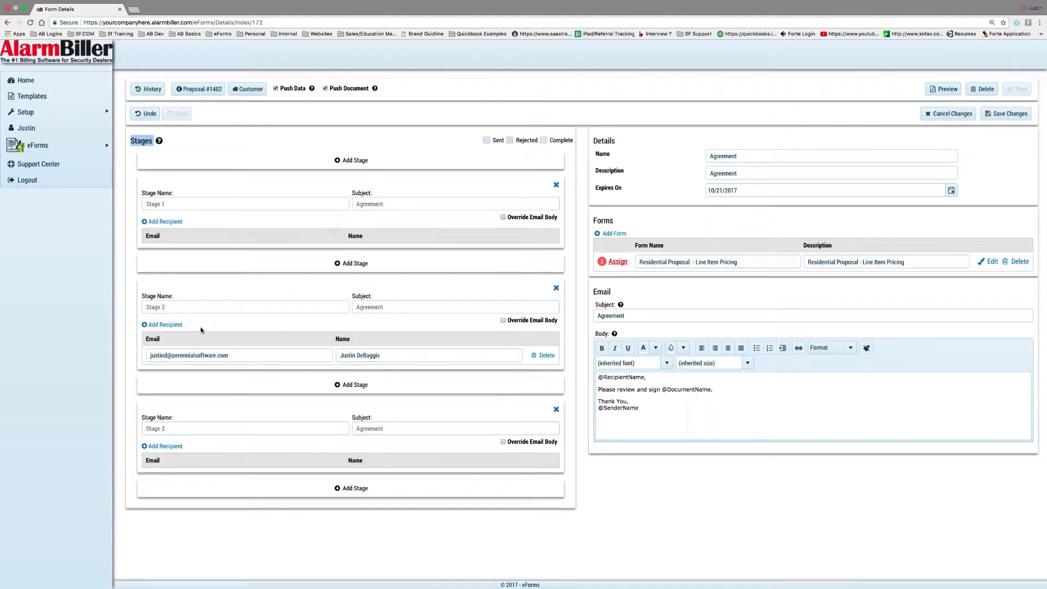
pyautogui.click(556, 409)
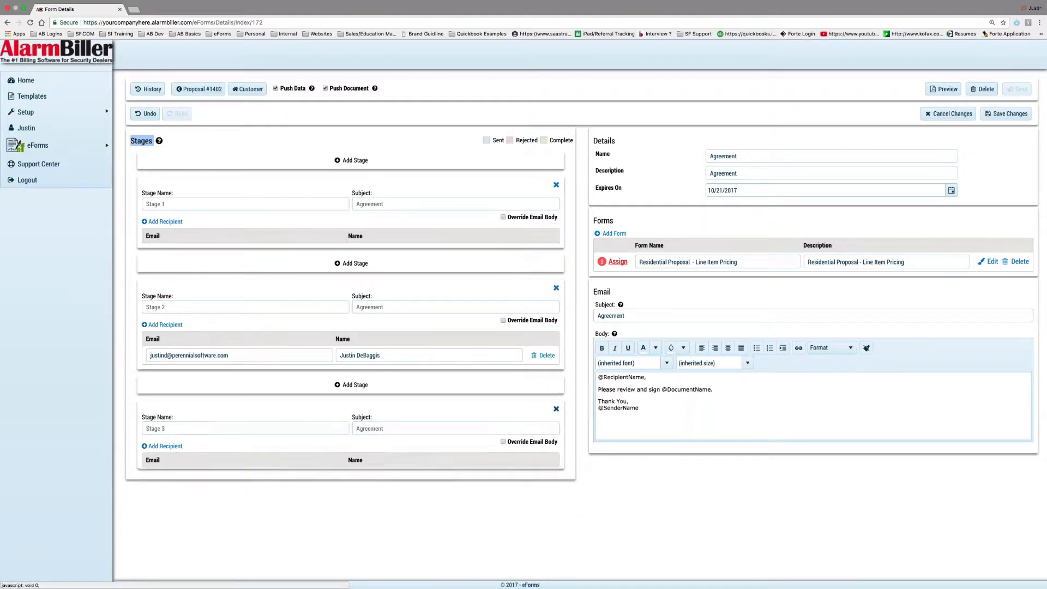
pyautogui.click(556, 186)
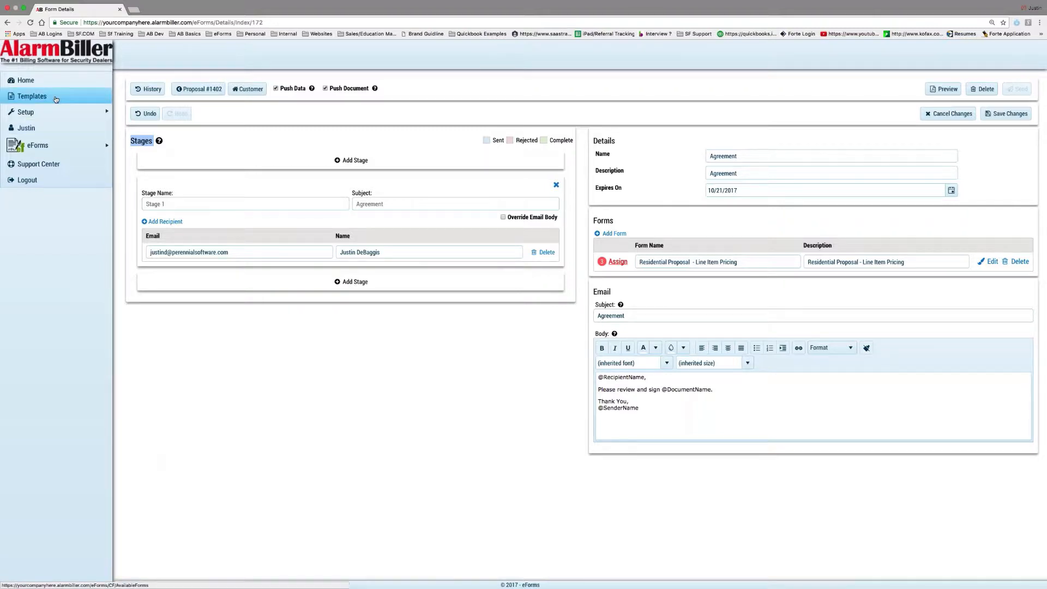
pyautogui.click(33, 96)
pyautogui.click(585, 174)
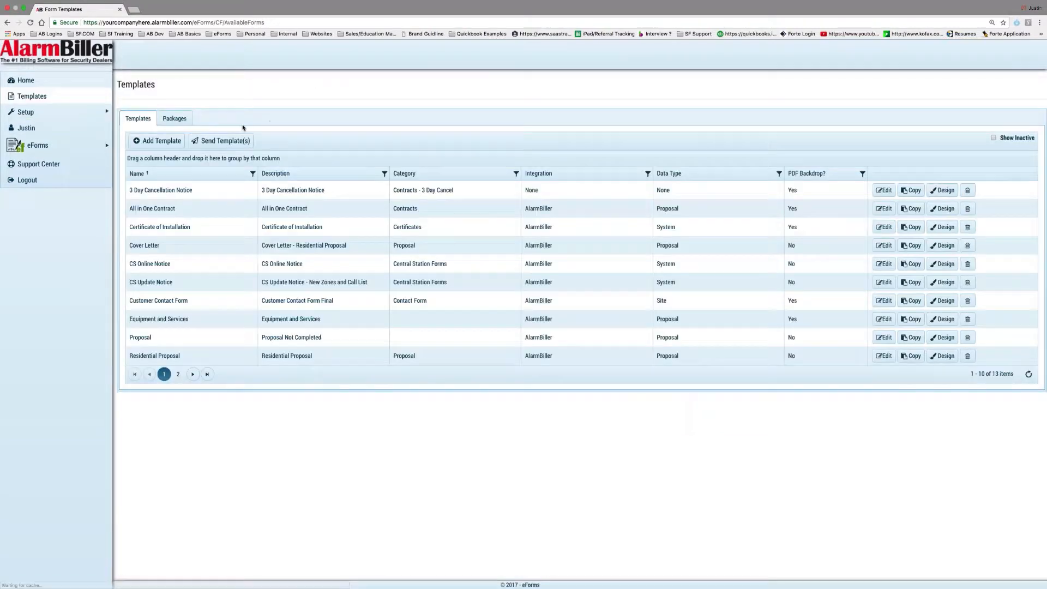
pyautogui.click(223, 141)
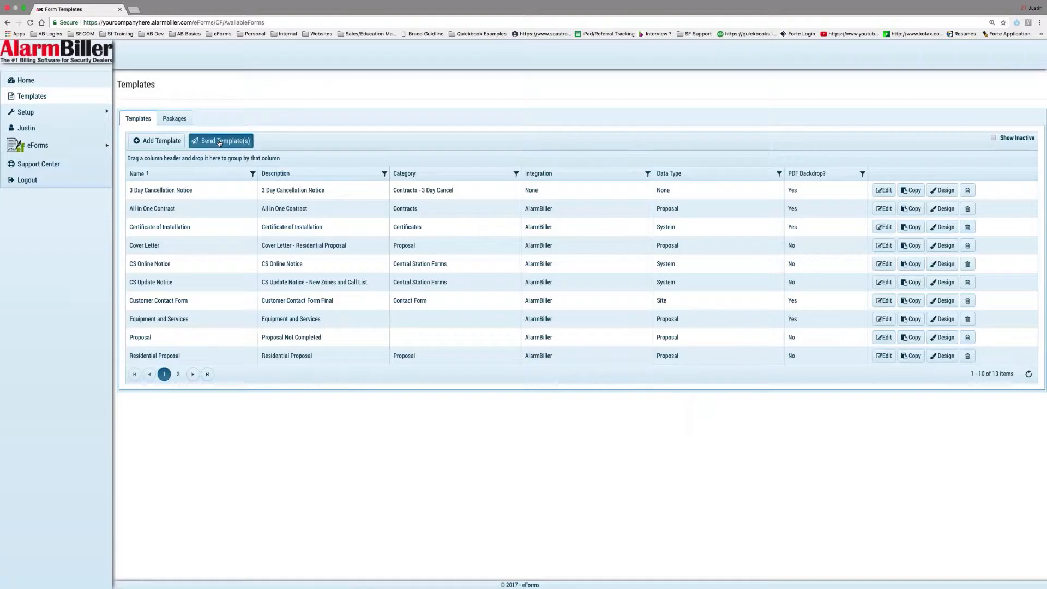
pyautogui.click(499, 330)
pyautogui.scroll(-5, 540, 382)
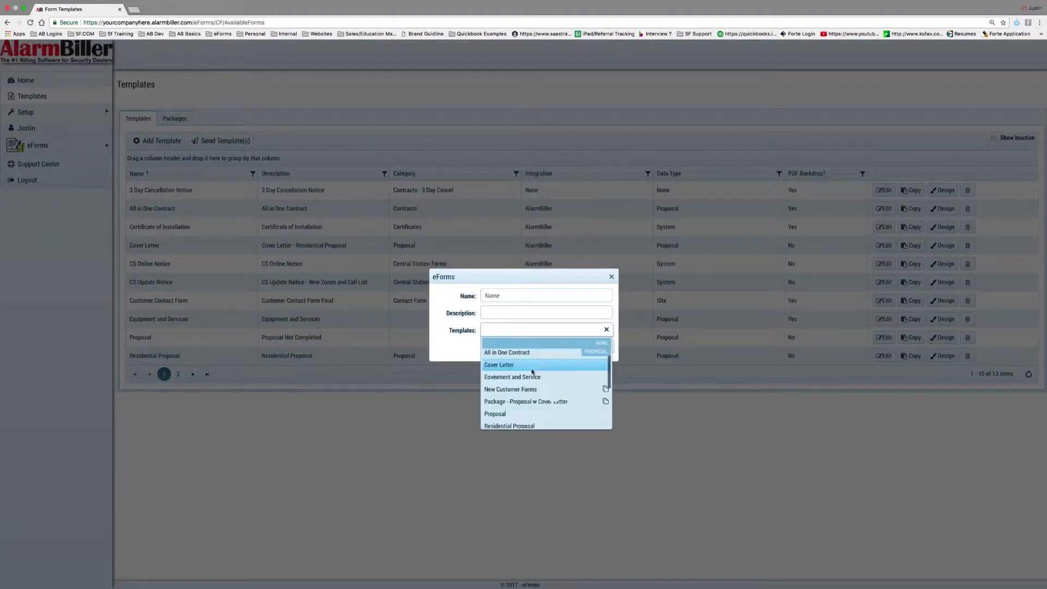
pyautogui.click(544, 402)
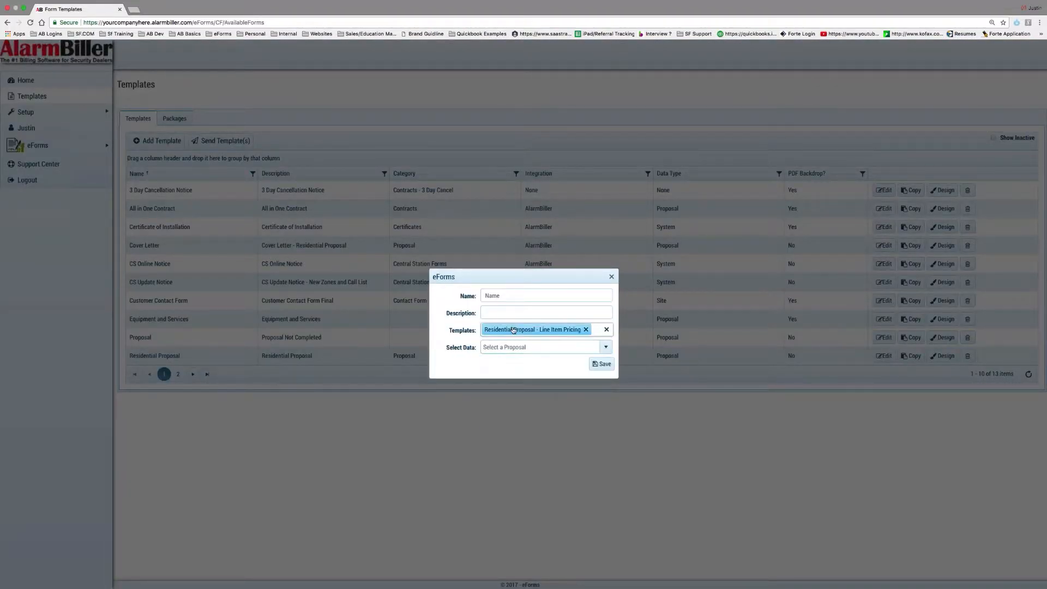
pyautogui.click(503, 347)
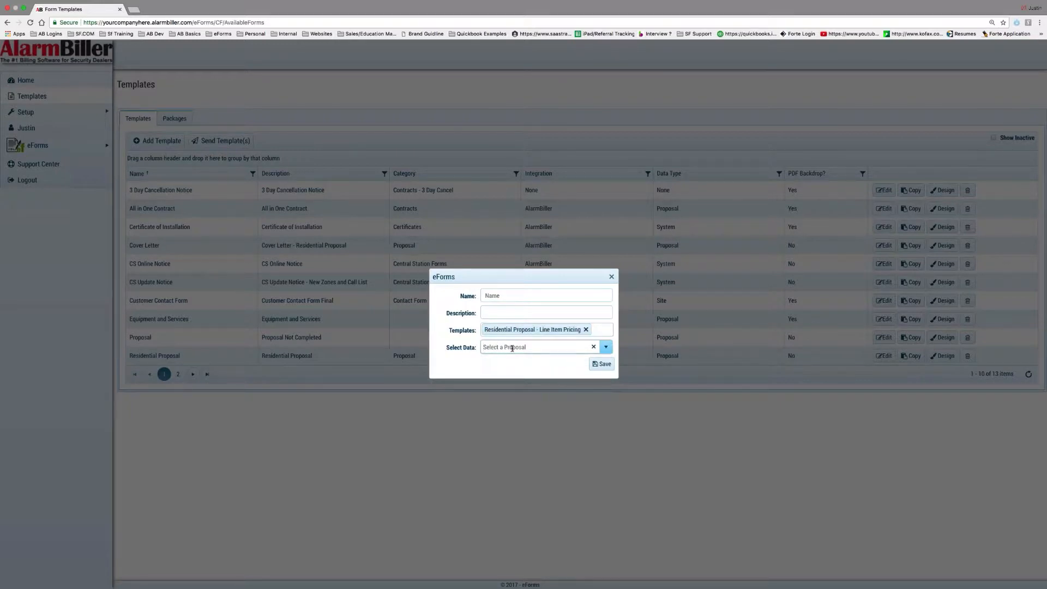
pyautogui.click(611, 276)
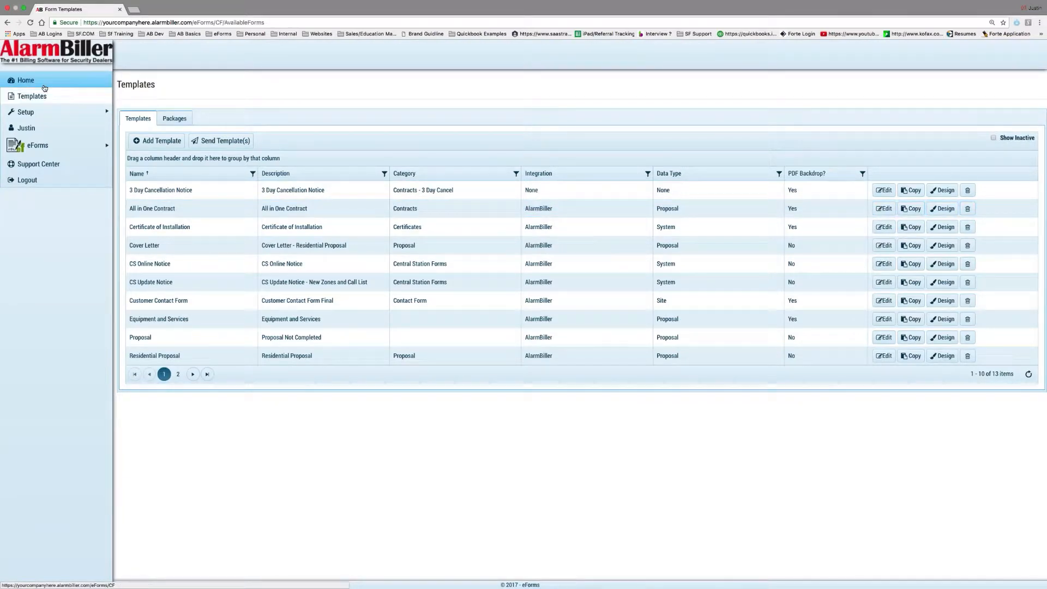
pyautogui.click(25, 80)
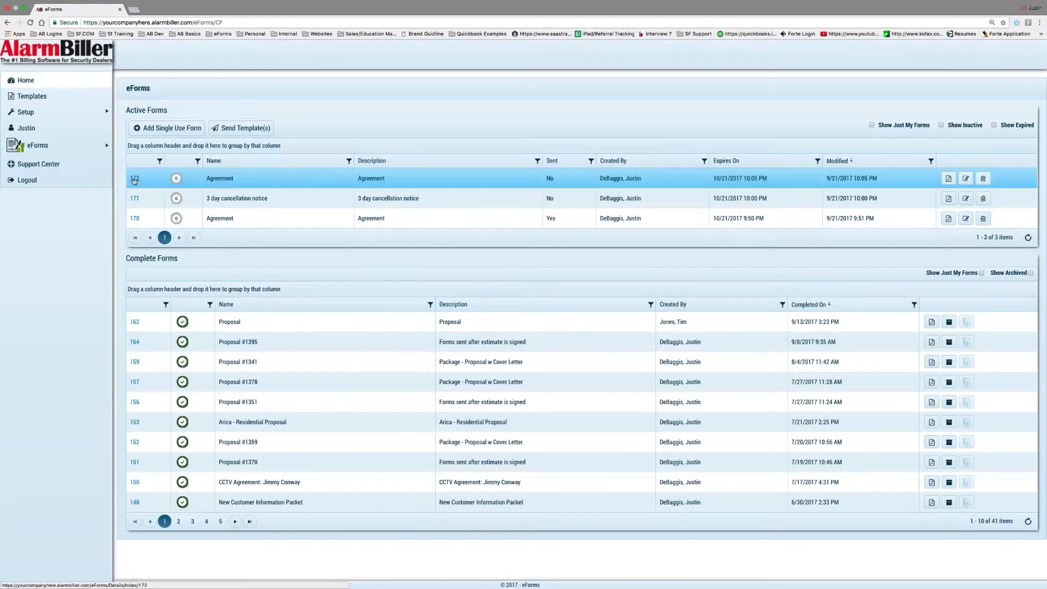
pyautogui.click(135, 179)
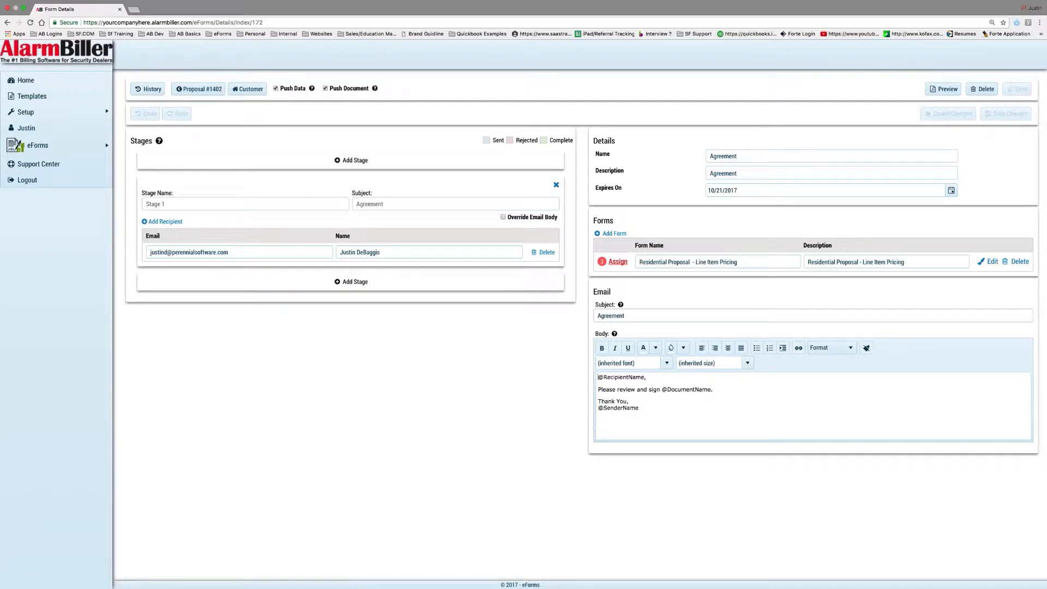
# Override Stage 1's email body with a first-name greeting and thanks-please-sign sentence; drop the extra recipient row
pyautogui.click(503, 217)
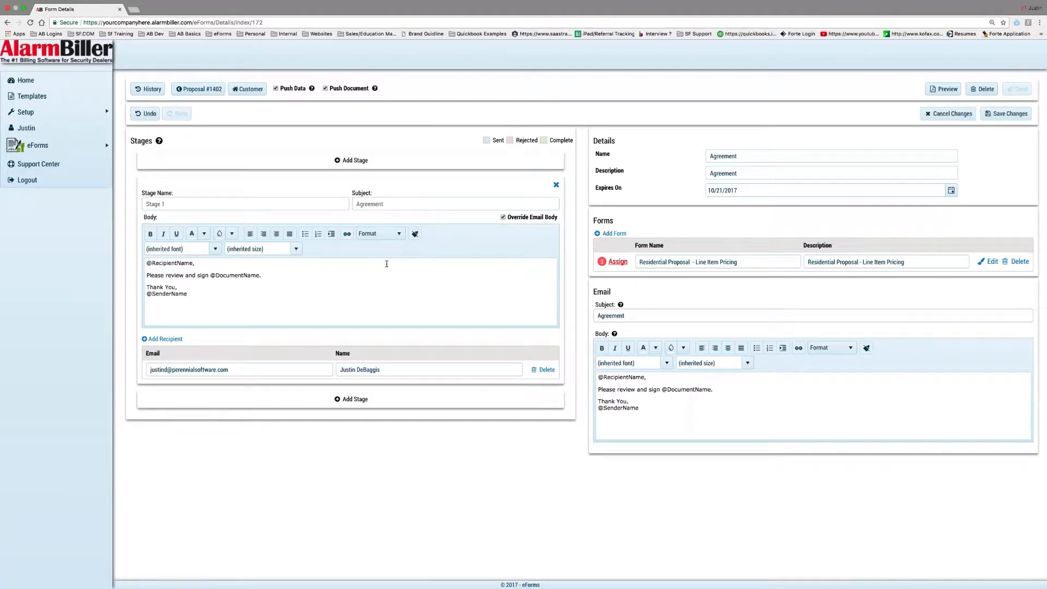
pyautogui.click(309, 280)
pyautogui.moveTo(297, 279); pyautogui.dragTo(123, 255)
pyautogui.press('BackSpace')
pyautogui.write('Justin')
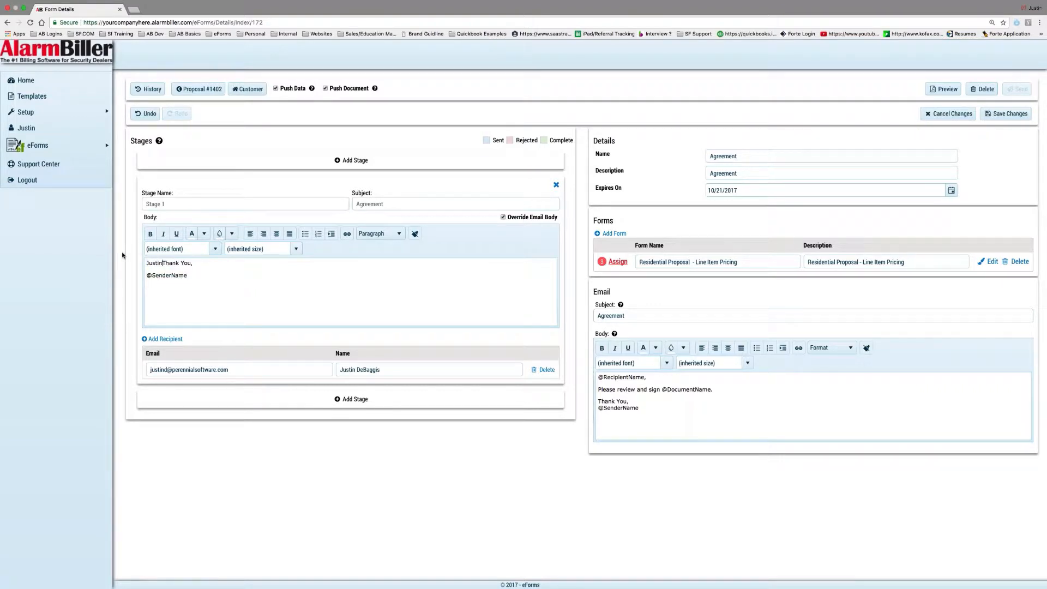
pyautogui.write(',')
pyautogui.press('Return')
pyautogui.press('Return')
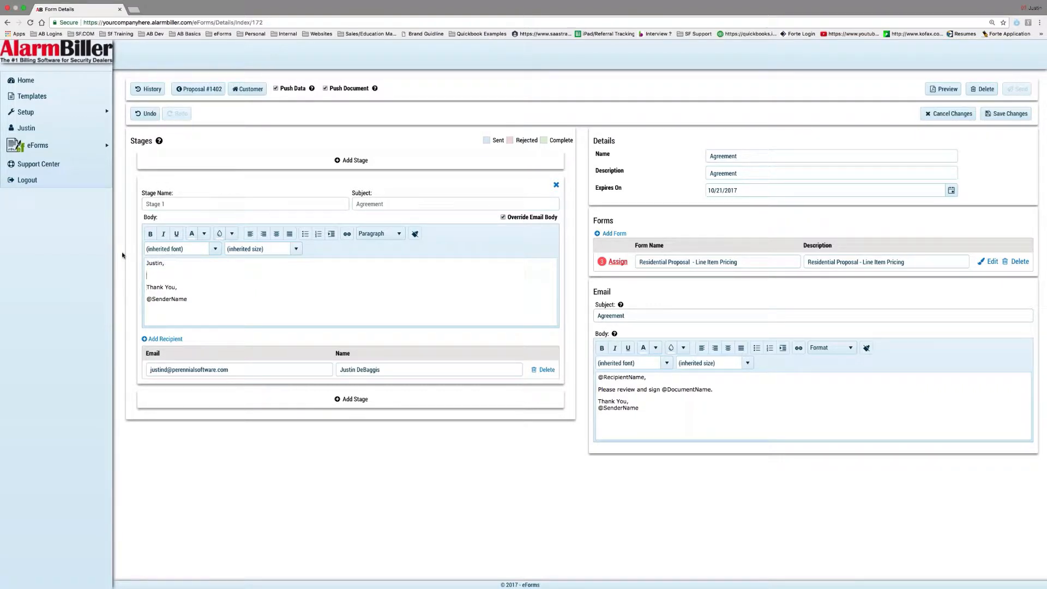
pyautogui.write('Thank you for the opportunity to earn your business,')
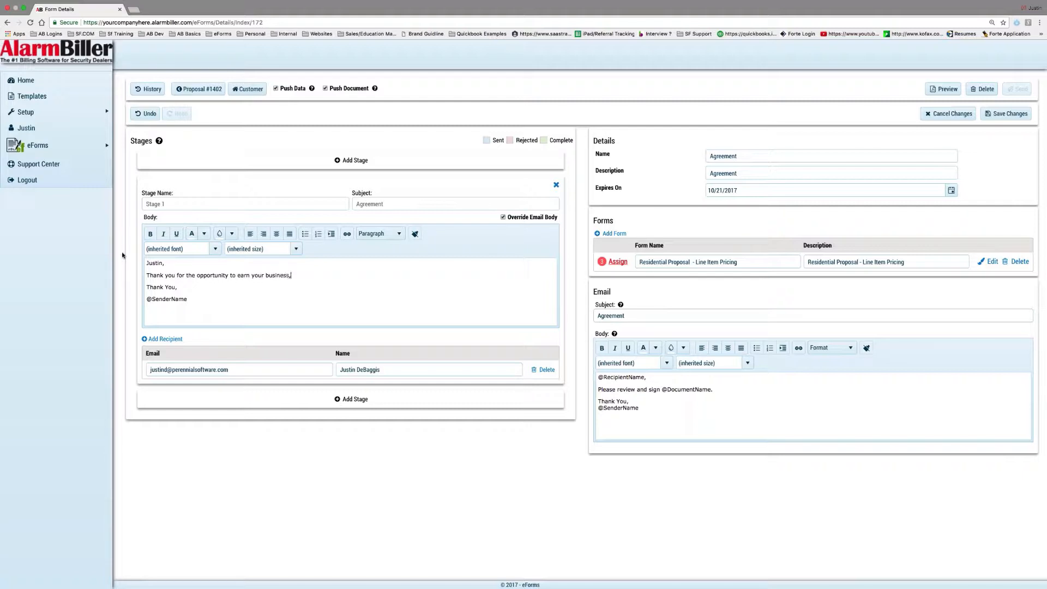
pyautogui.write(' please sign when you are ready to move forwardx')
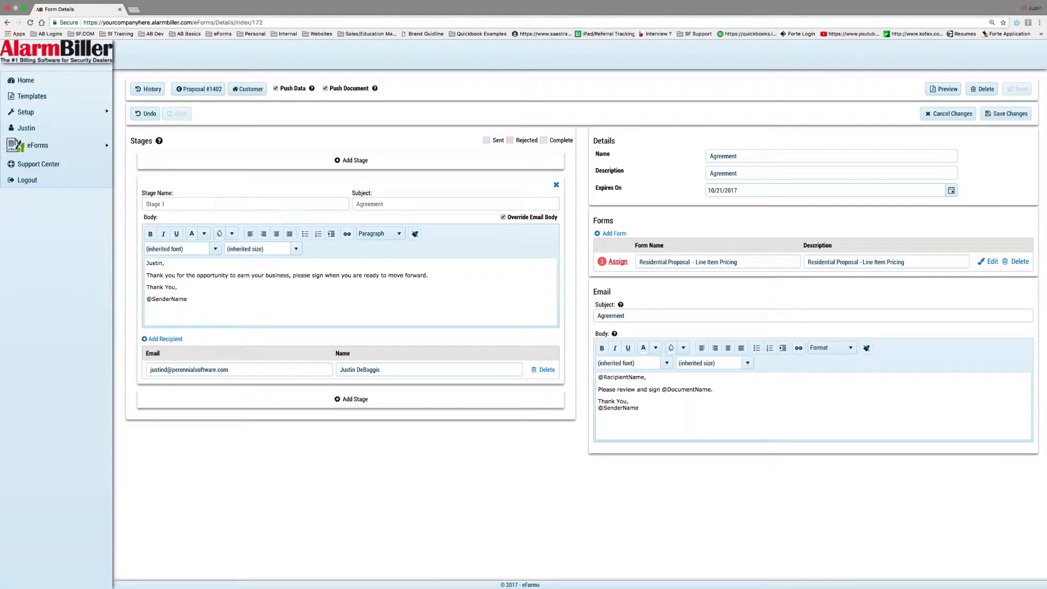
pyautogui.click(167, 340)
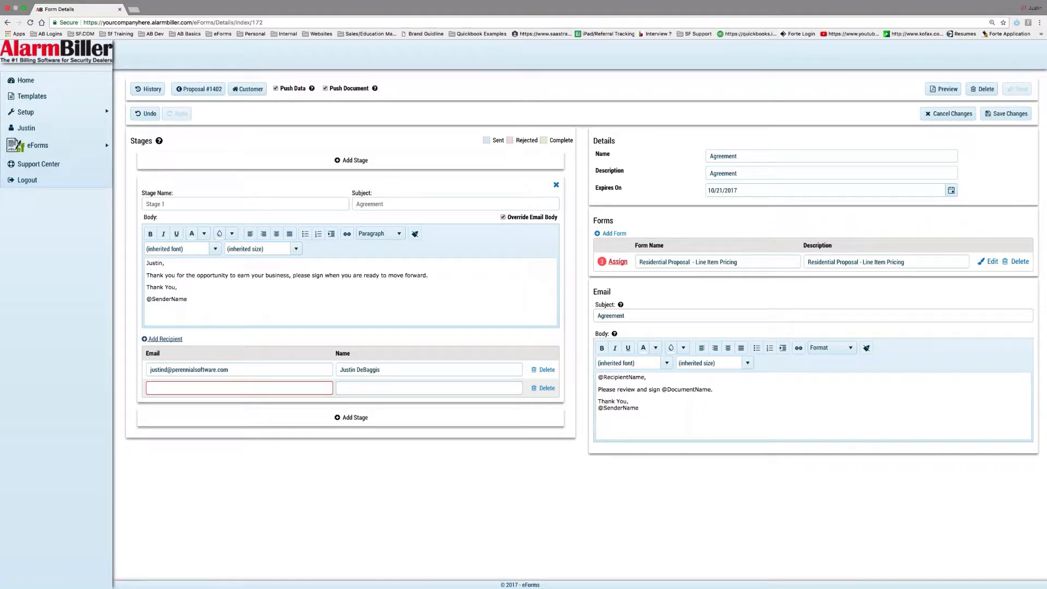
pyautogui.click(545, 389)
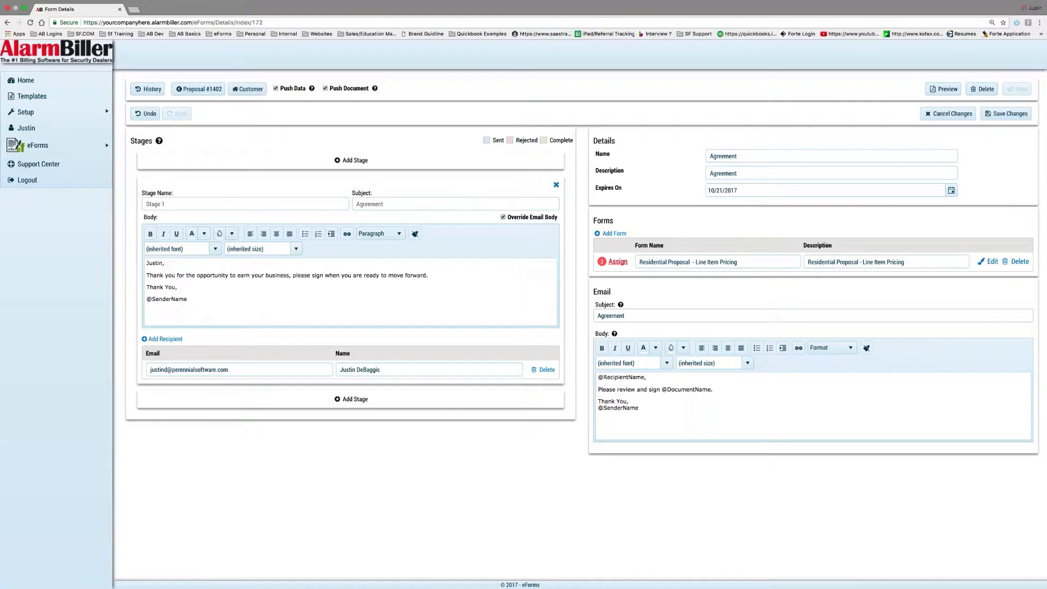
# Enter 'CCTV Proposal' as Stage 1's email subject, correcting the stray S
pyautogui.click(402, 204)
pyautogui.write('CCTVS Proposal')
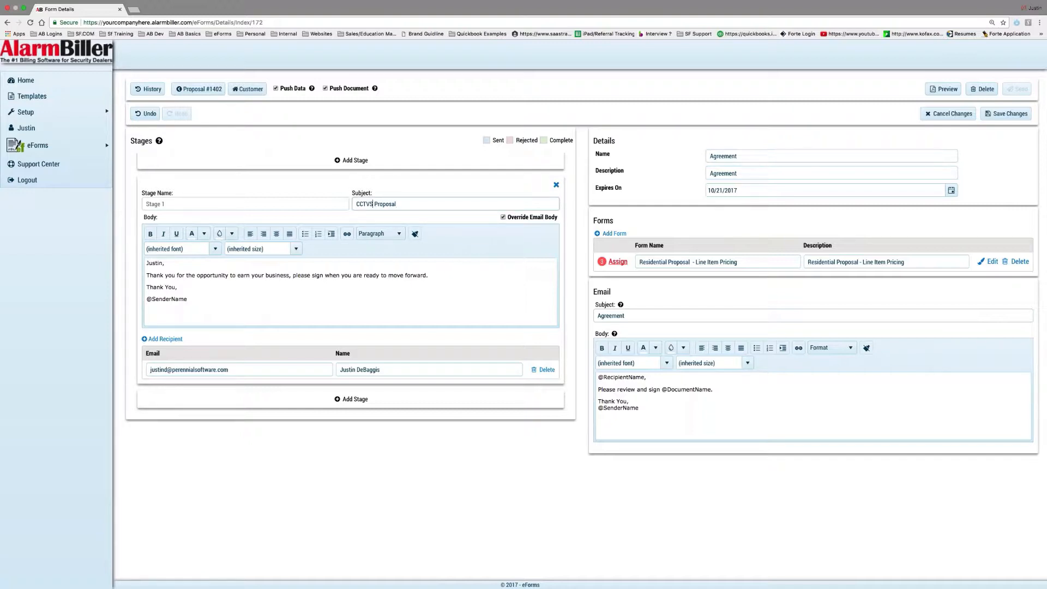
pyautogui.press('BackSpace')
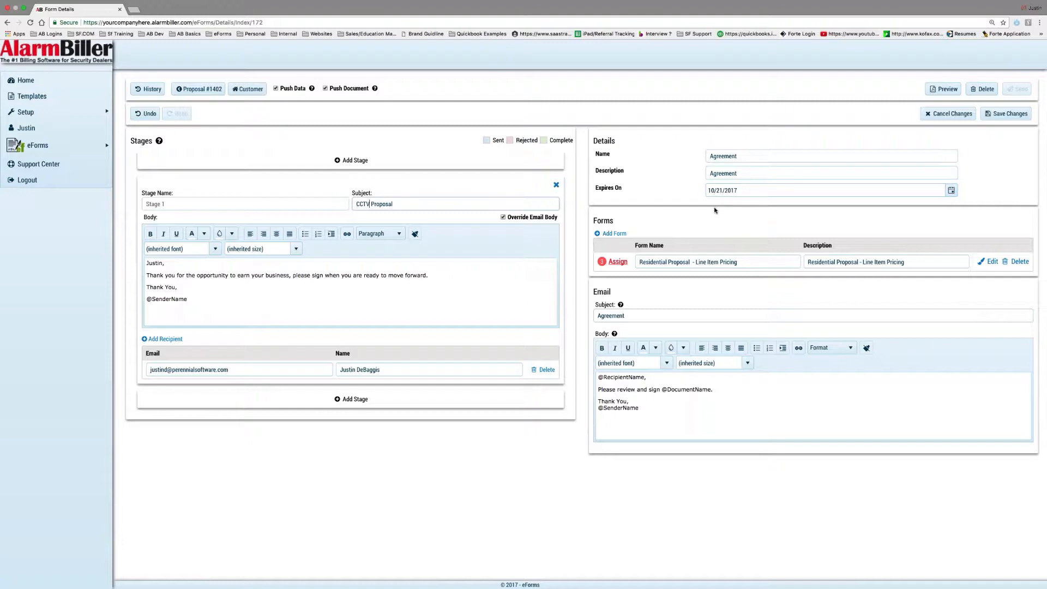
# Browse Add Form templates without adding any, then open the Residential Proposal form's field assignment
pyautogui.click(611, 235)
pyautogui.click(500, 315)
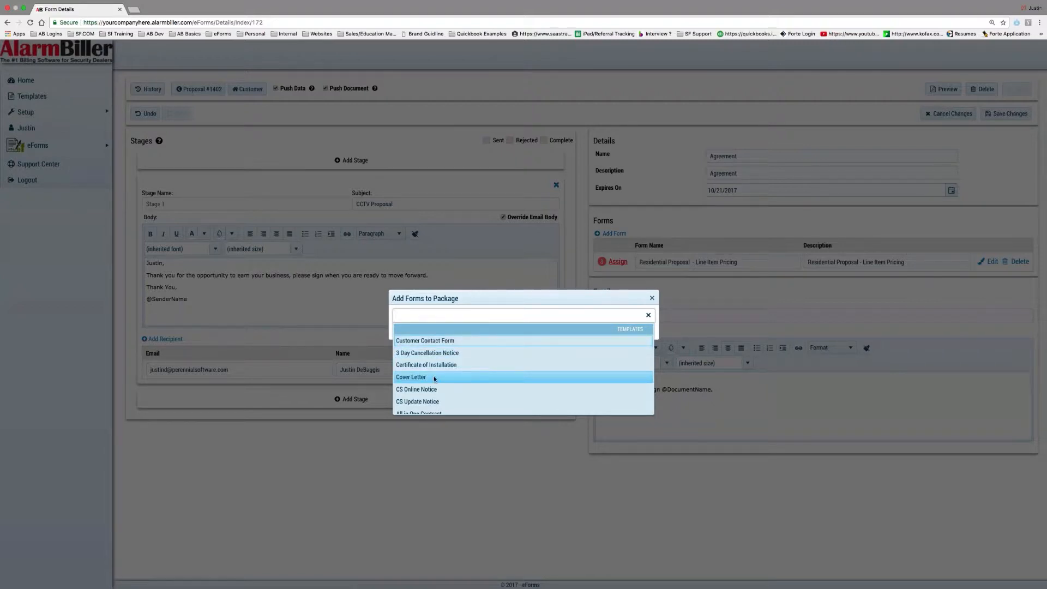
pyautogui.scroll(-3, 445, 382)
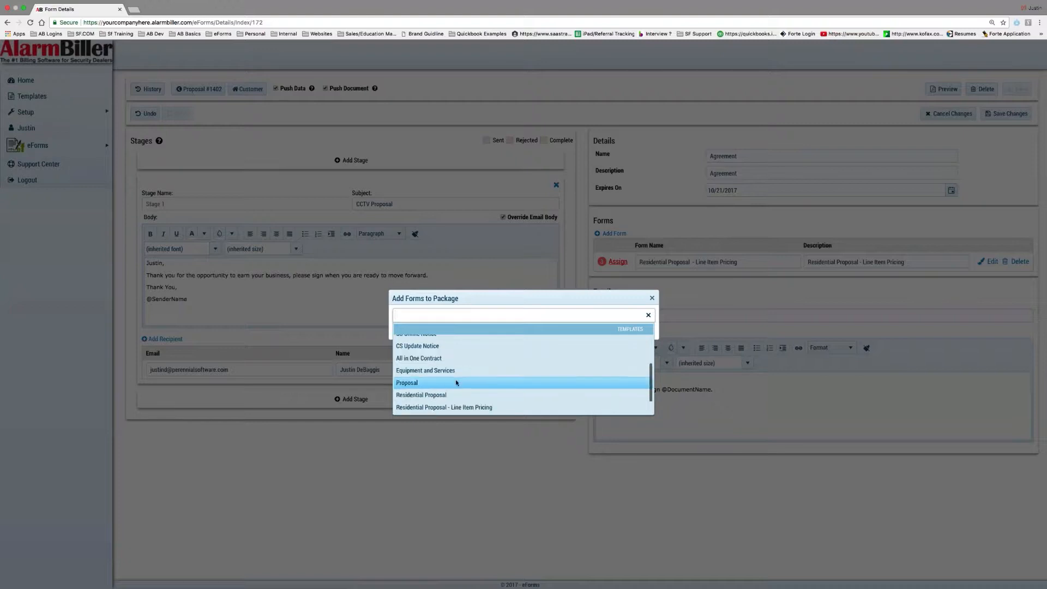
pyautogui.click(651, 299)
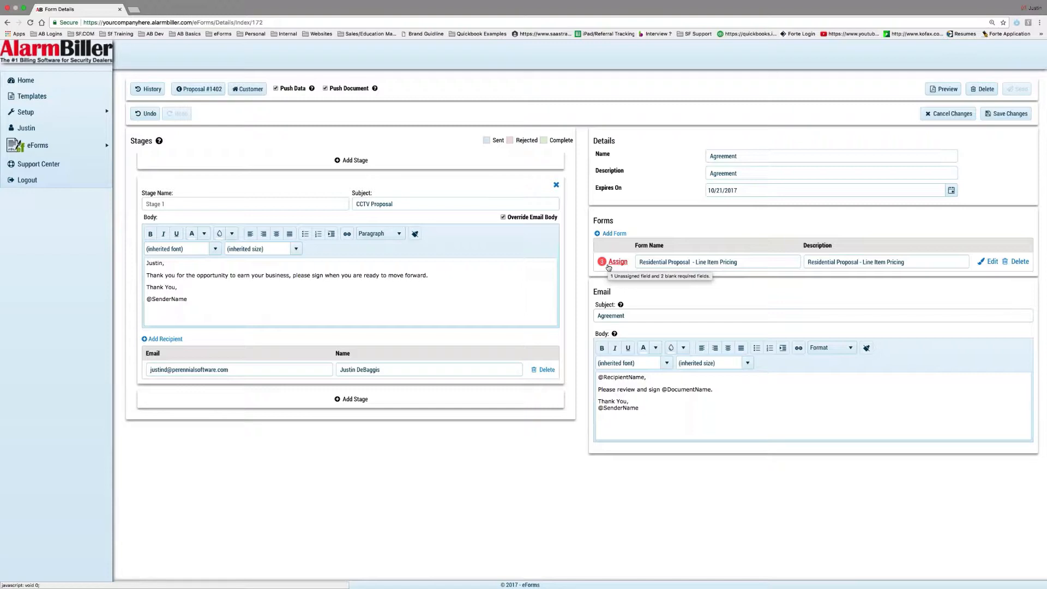
pyautogui.click(609, 265)
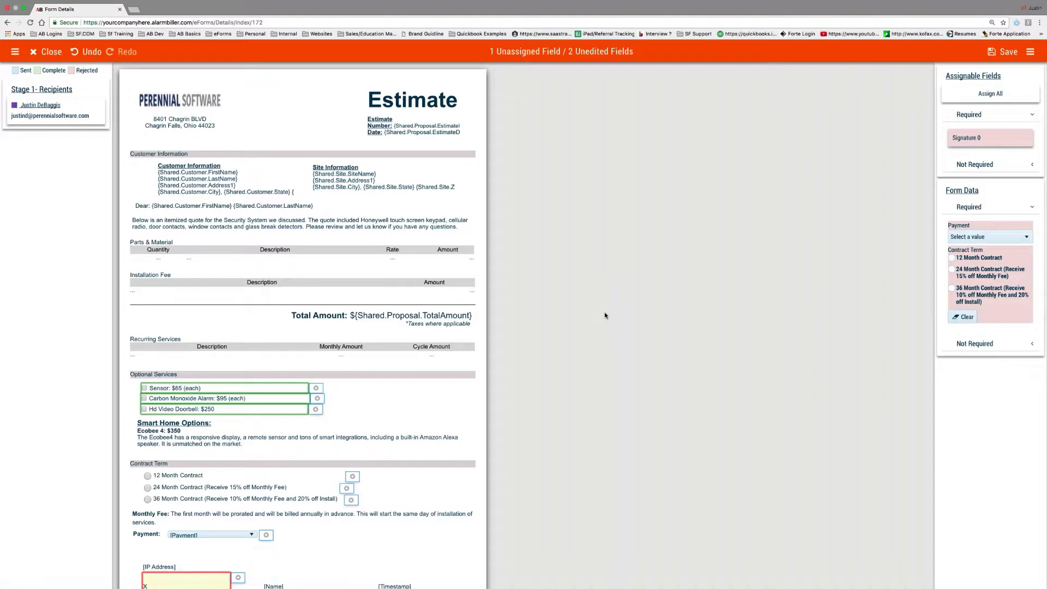
# Assign the Sensor, Carbon Monoxide Alarm and Hd Video Doorbell checkboxes and the signature box to the recipient
pyautogui.scroll(-3, 305, 334)
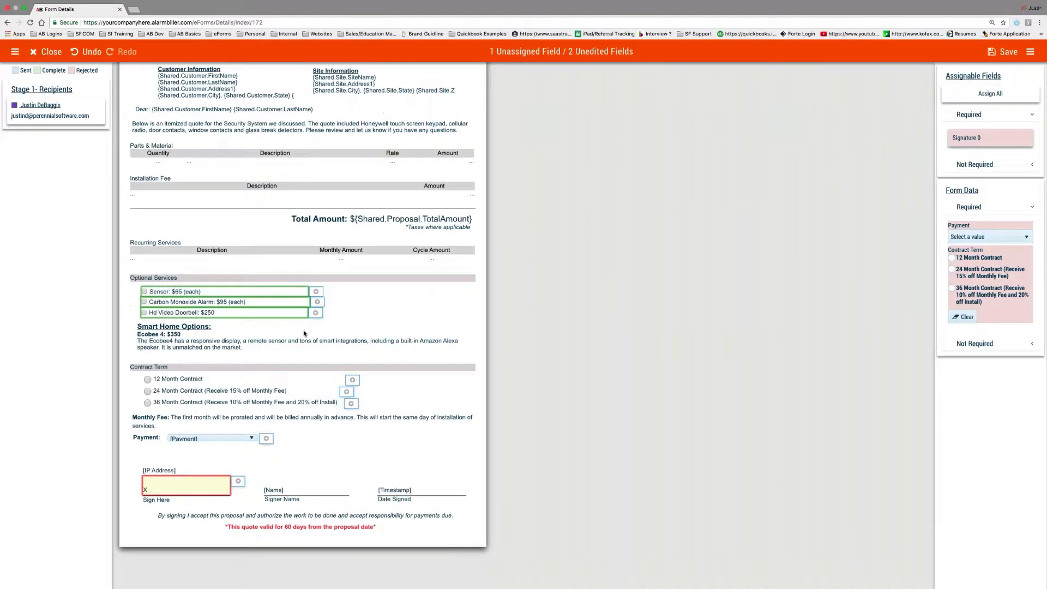
pyautogui.scroll(3, 262, 316)
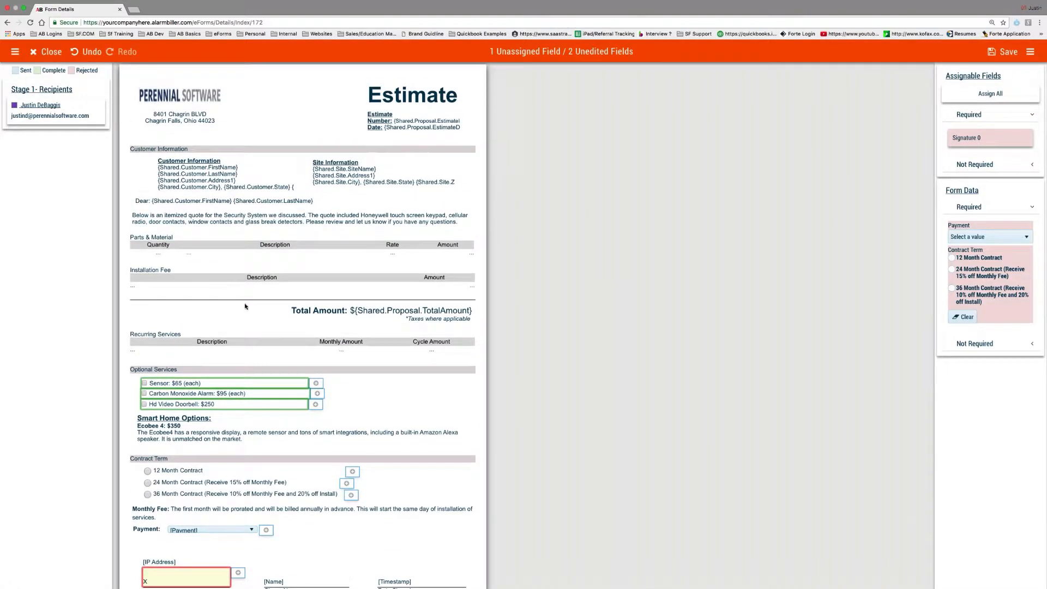
pyautogui.scroll(-1, 305, 376)
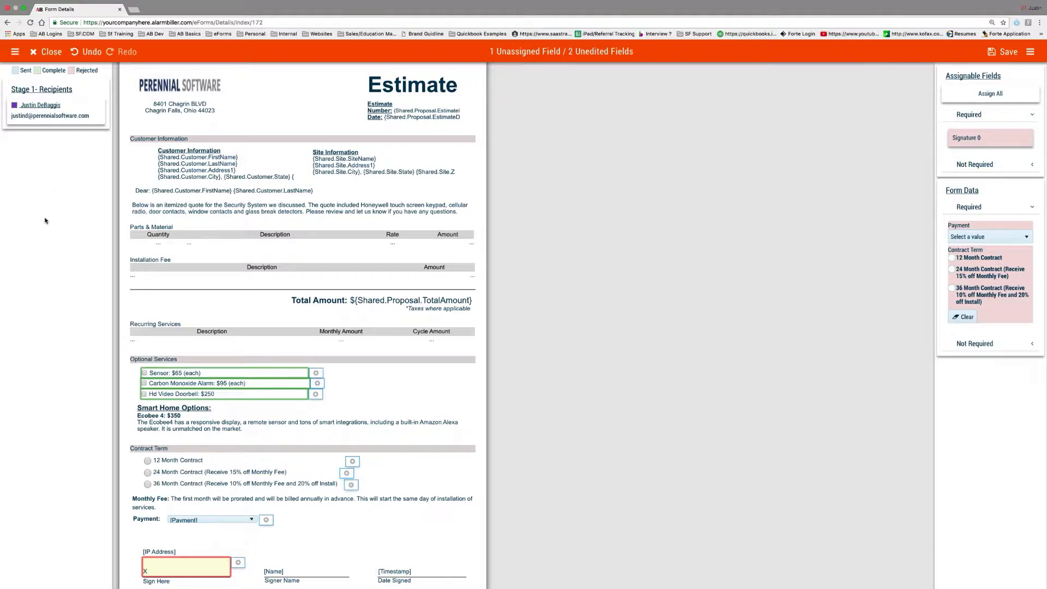
pyautogui.click(63, 114)
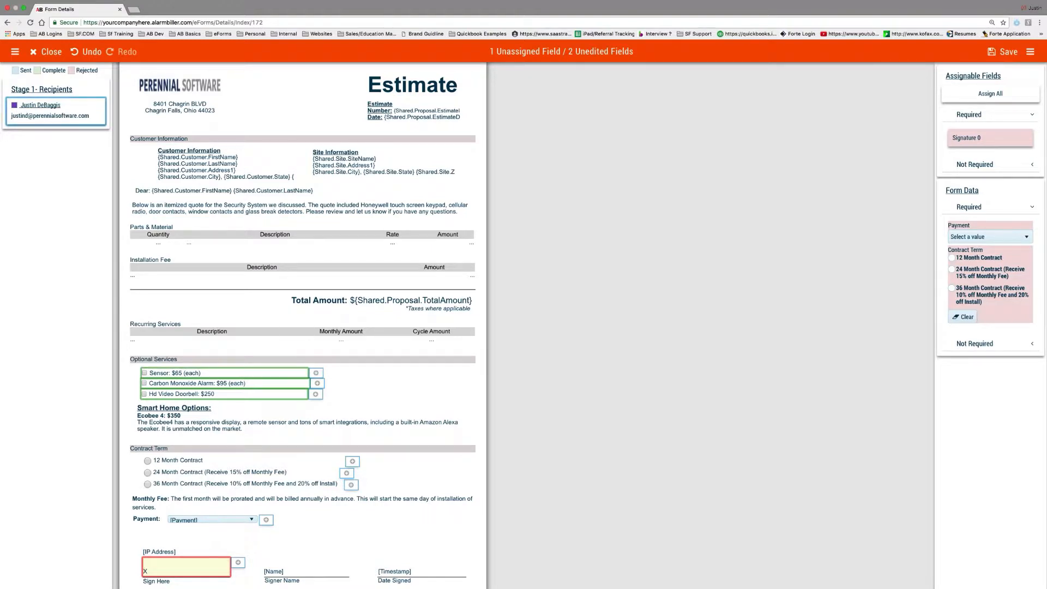
pyautogui.click(315, 372)
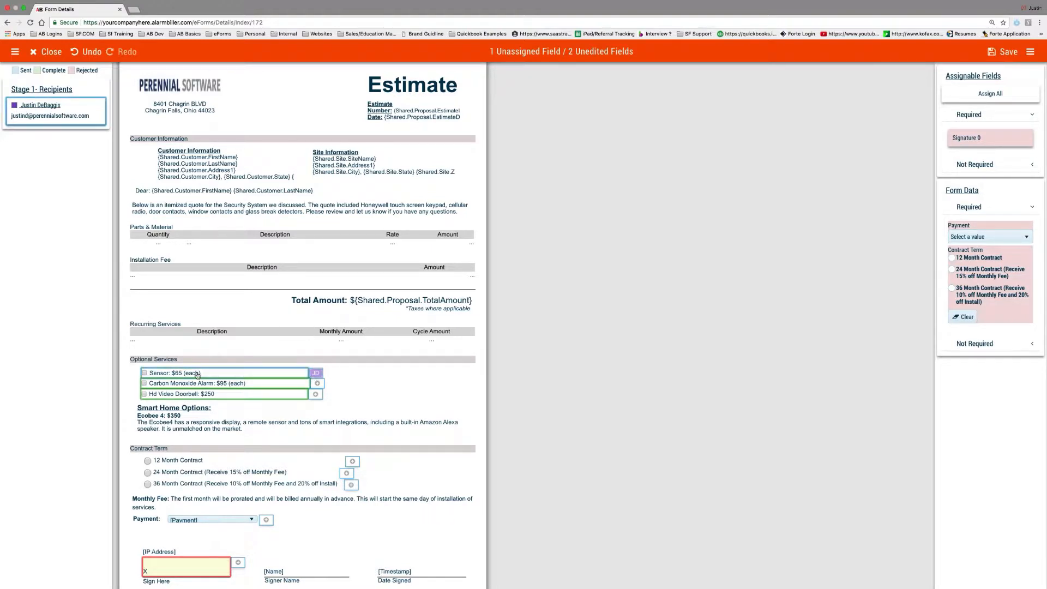
pyautogui.click(317, 383)
pyautogui.click(315, 394)
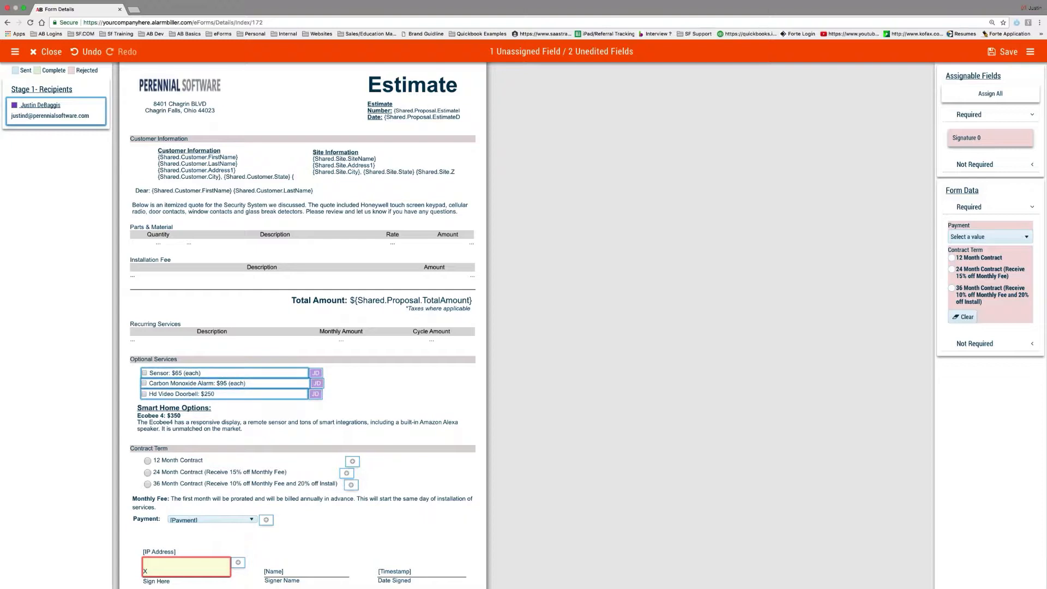
pyautogui.scroll(-3, 219, 405)
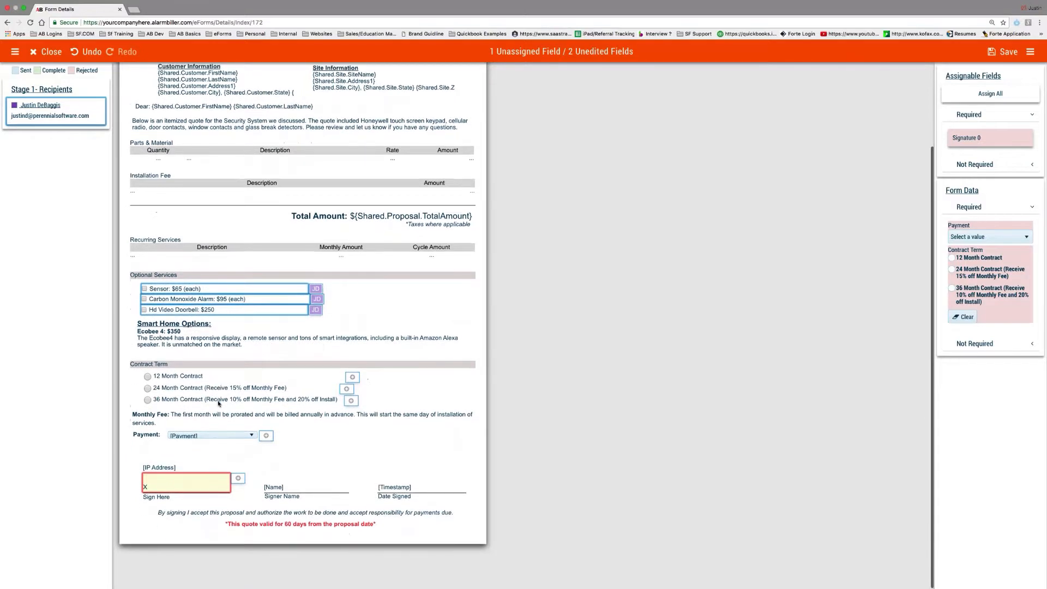
pyautogui.click(186, 487)
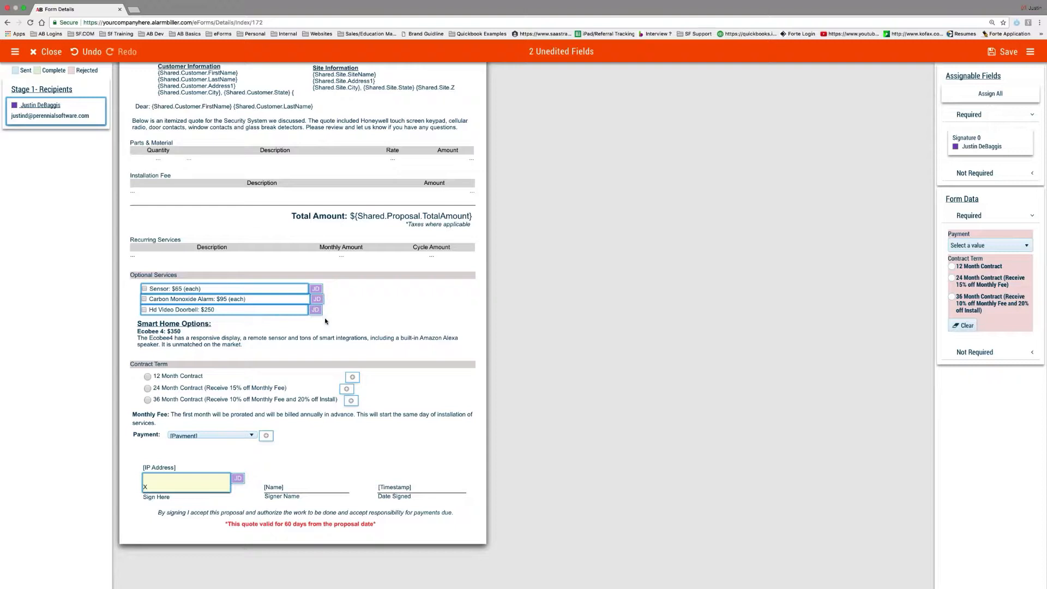
# Choose the 24 Month Contract term and the 50% Due upon acceptance payment, then save the form
pyautogui.click(148, 389)
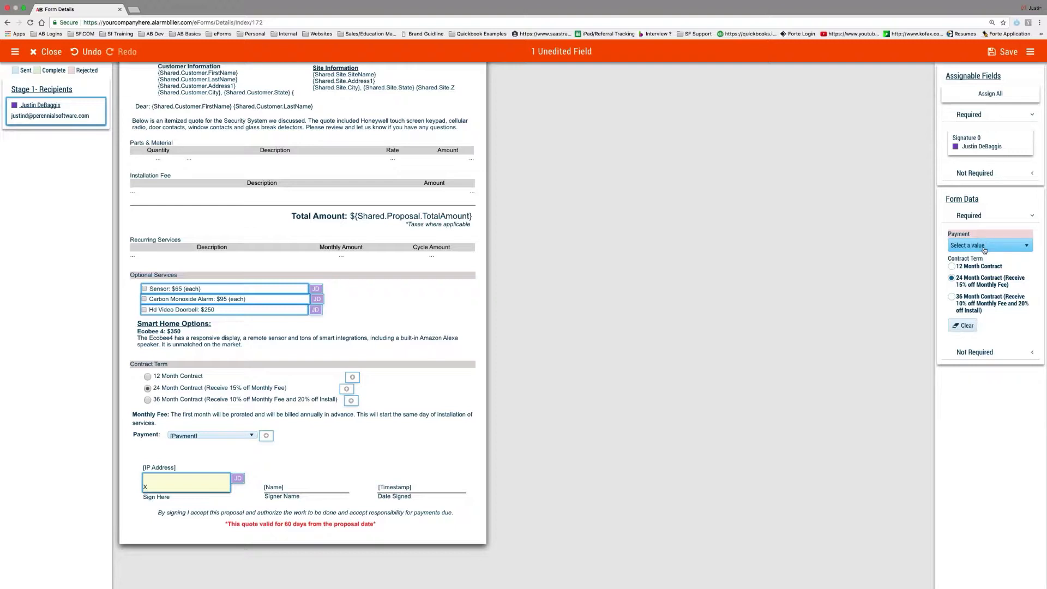
pyautogui.click(235, 435)
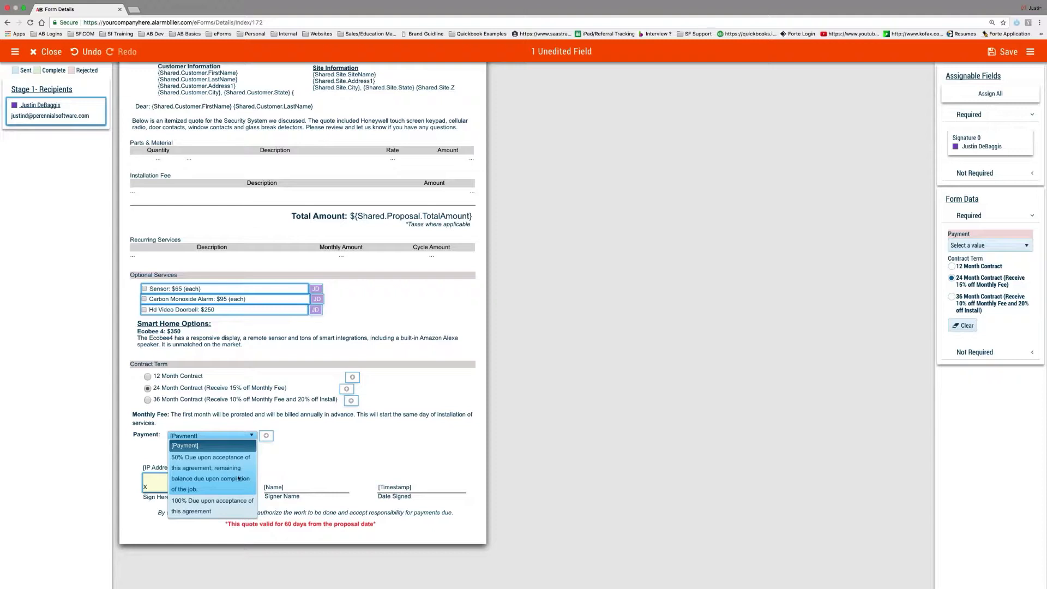
pyautogui.click(237, 479)
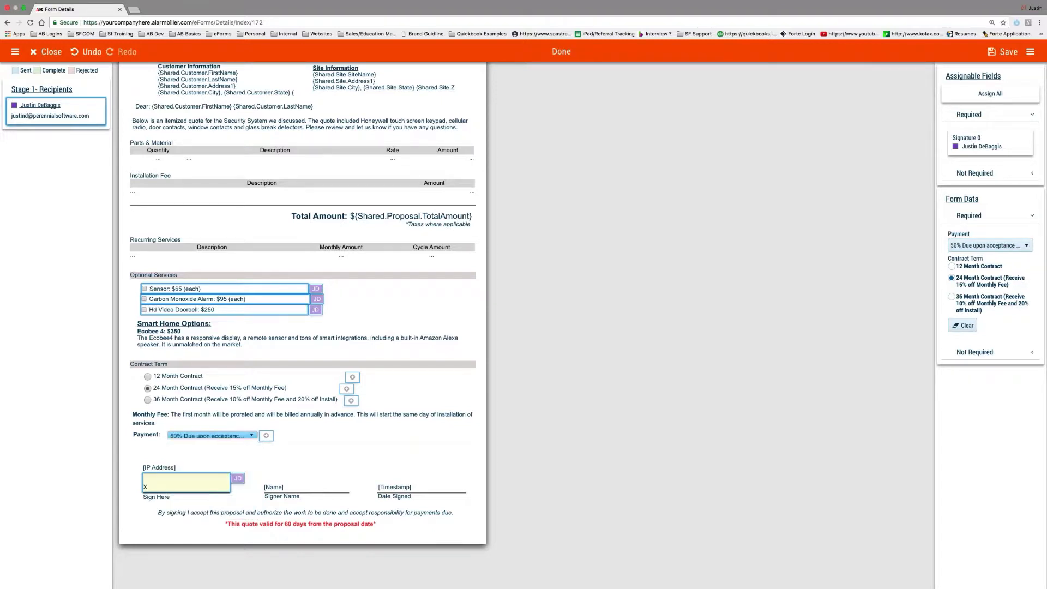
pyautogui.scroll(1, 418, 449)
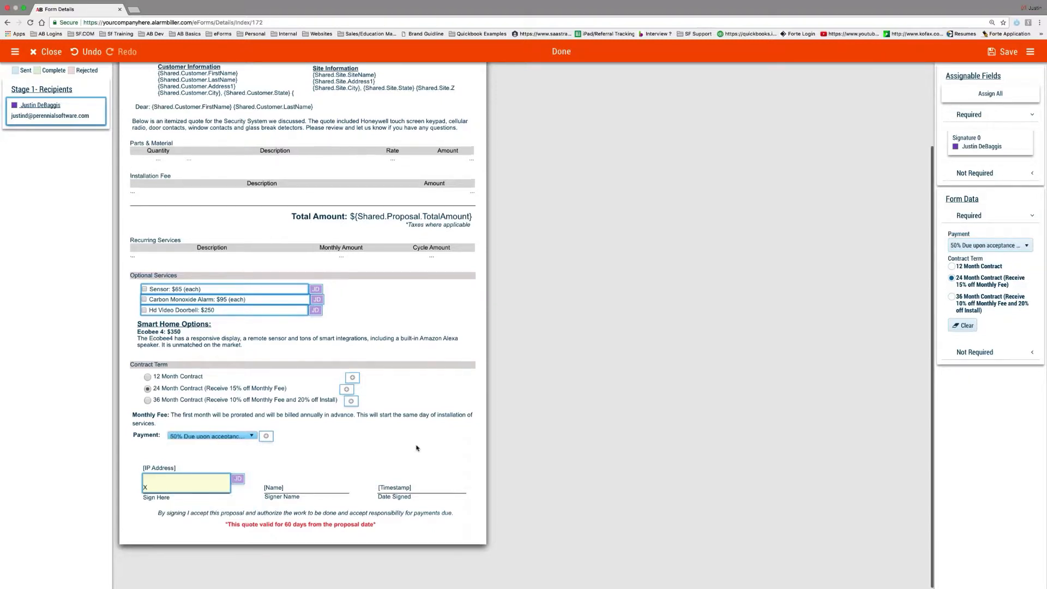
pyautogui.scroll(2, 417, 449)
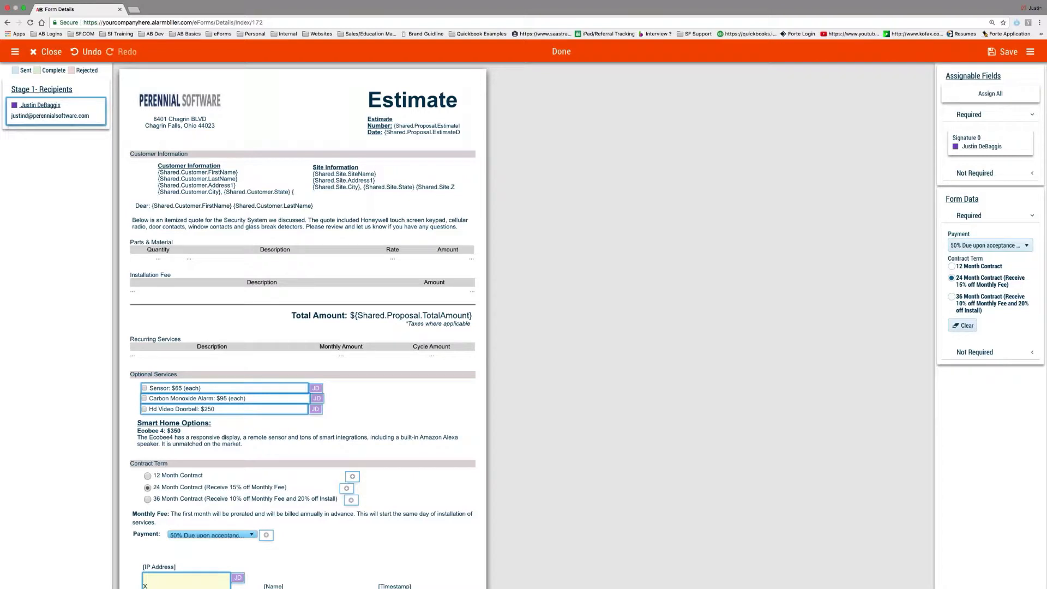
pyautogui.click(1006, 53)
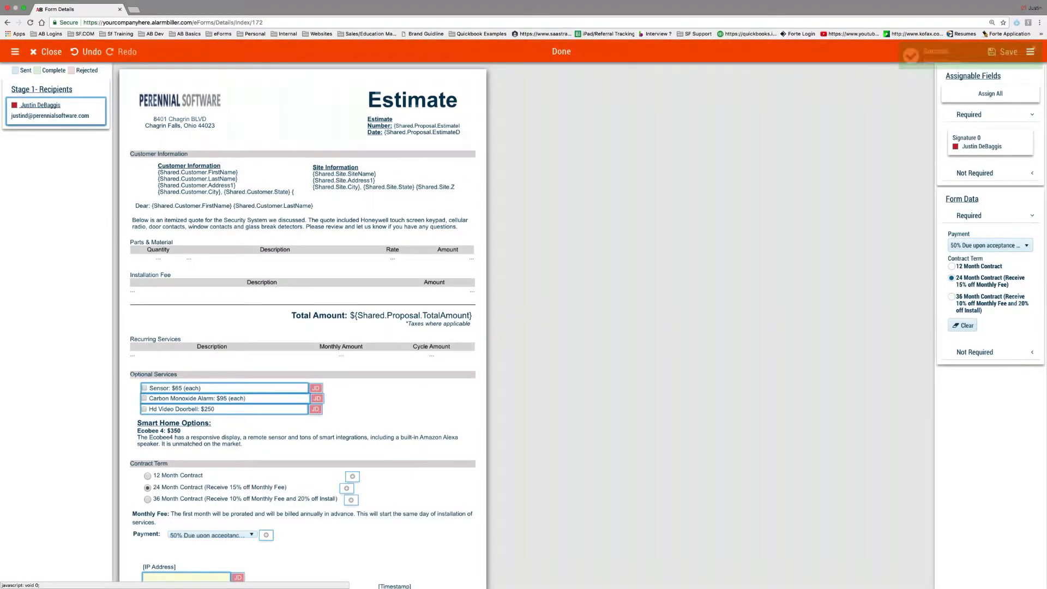
# Close the form editor and send the CCTV Proposal package to its recipient for signature
pyautogui.click(44, 55)
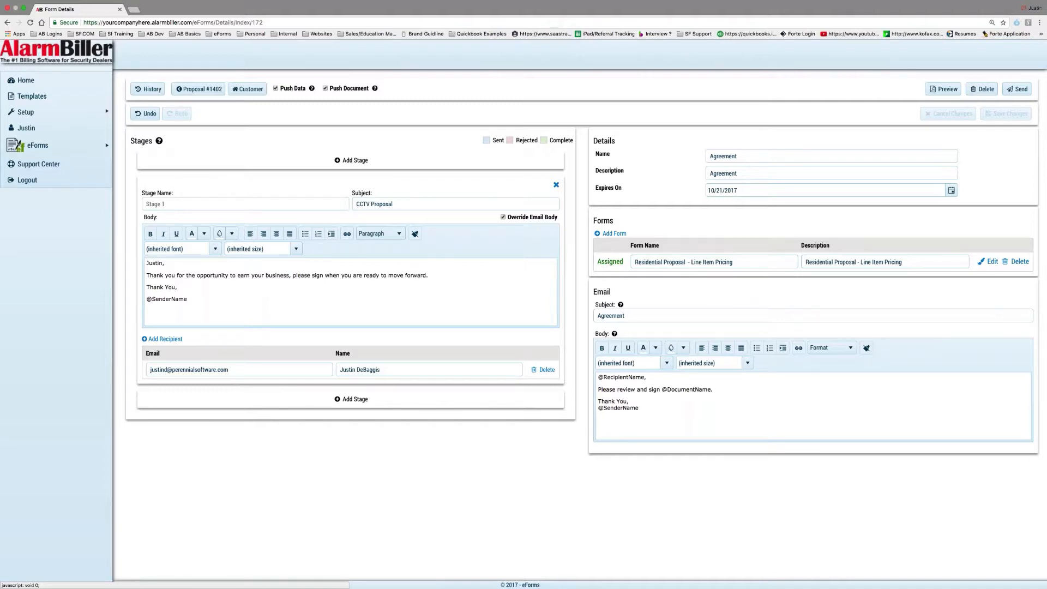
pyautogui.click(1017, 91)
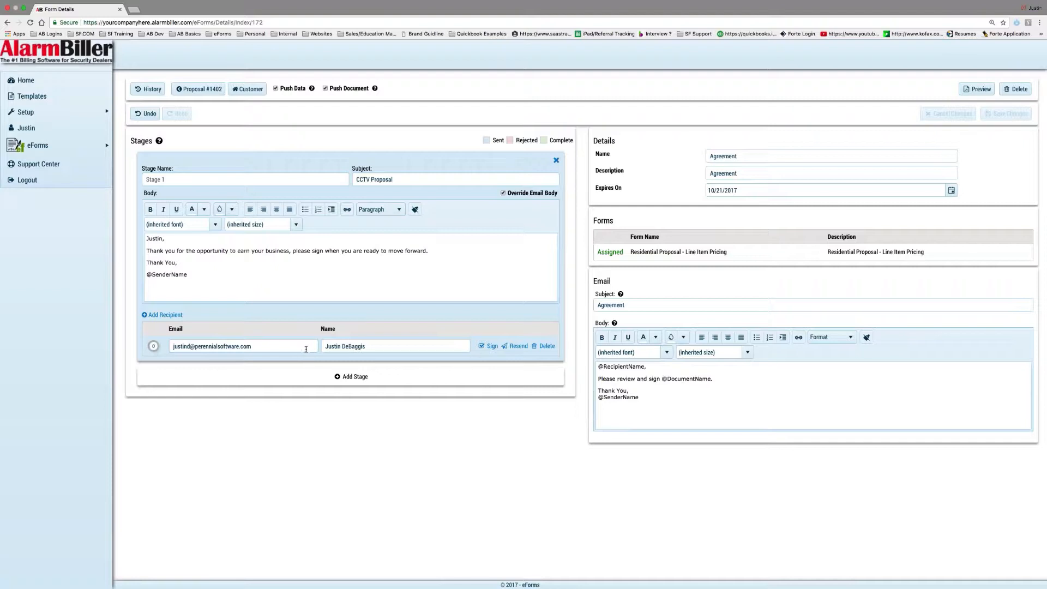
# Open the recipient's signing page and accept the electronic signature disclosure
pyautogui.click(490, 346)
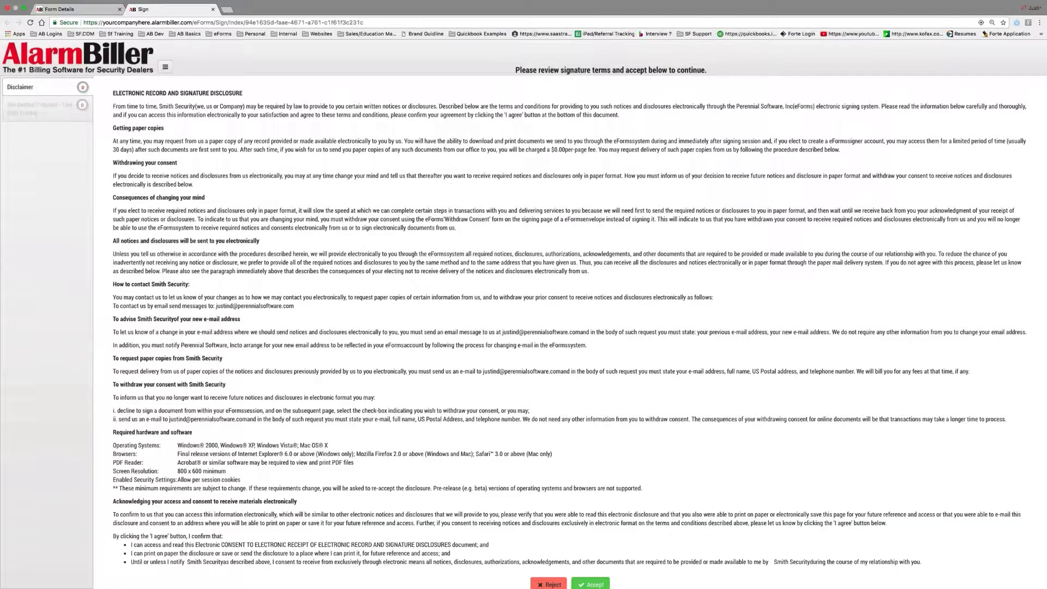
pyautogui.click(603, 577)
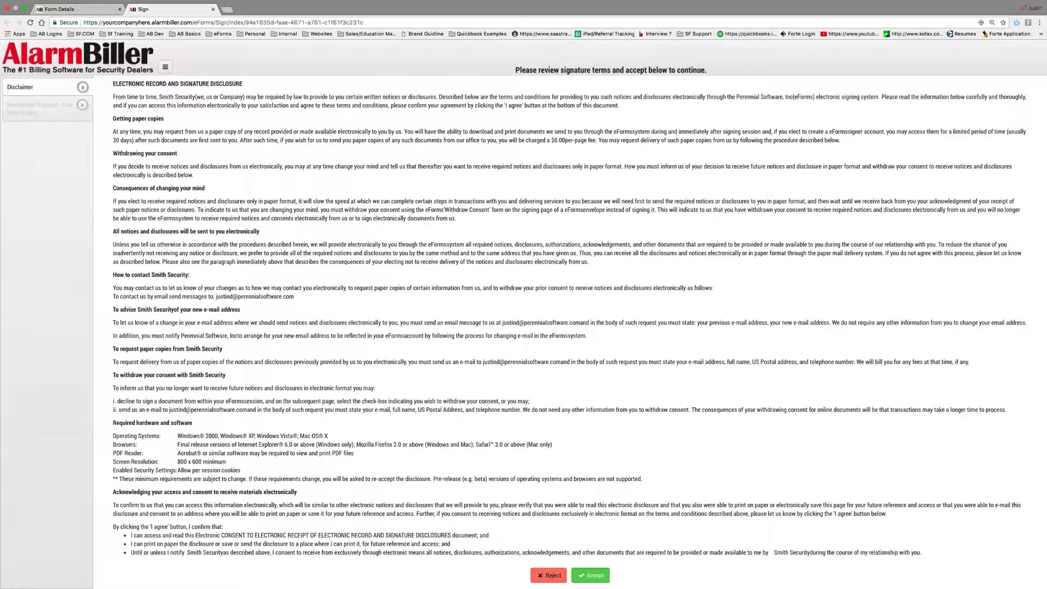
pyautogui.click(595, 582)
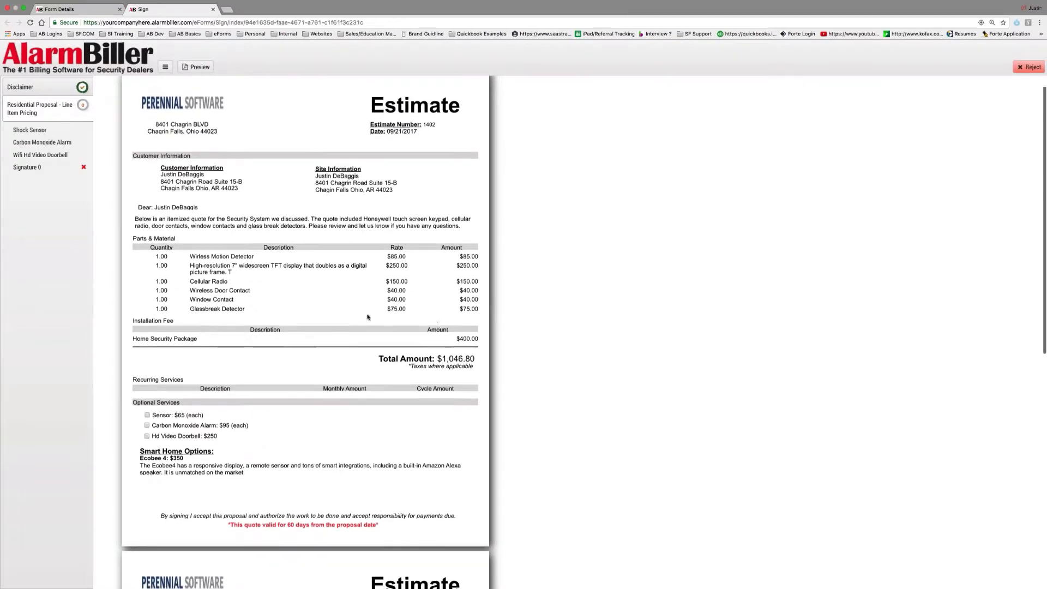
# Tick the Carbon Monoxide Alarm option, then switch to the Agreement email in Outlook
pyautogui.scroll(-2, 367, 317)
pyautogui.scroll(-1, 367, 317)
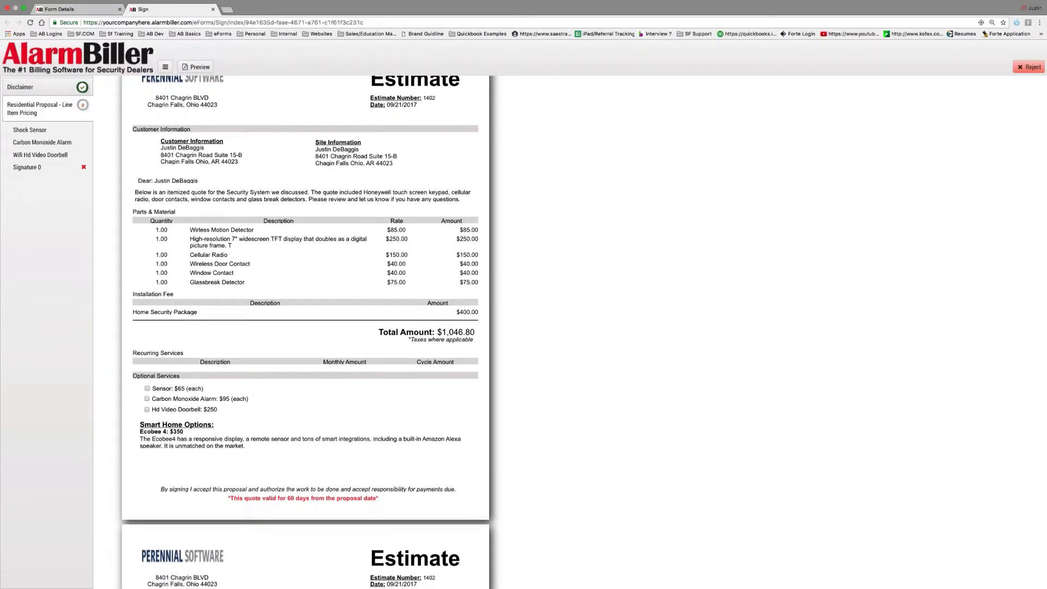
pyautogui.click(147, 398)
pyautogui.scroll(-5, 148, 410)
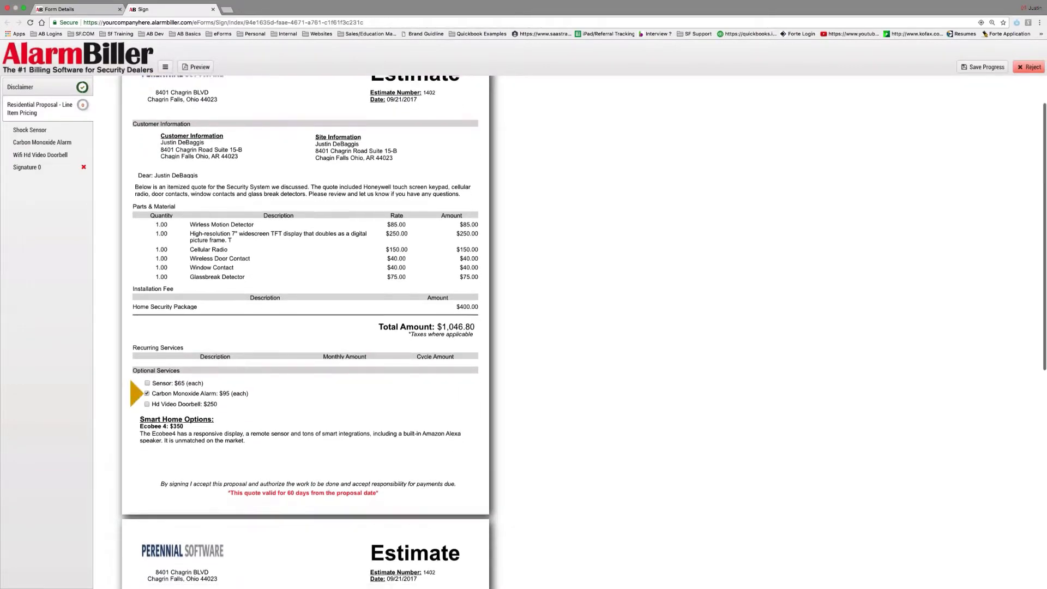
pyautogui.scroll(-10, 148, 410)
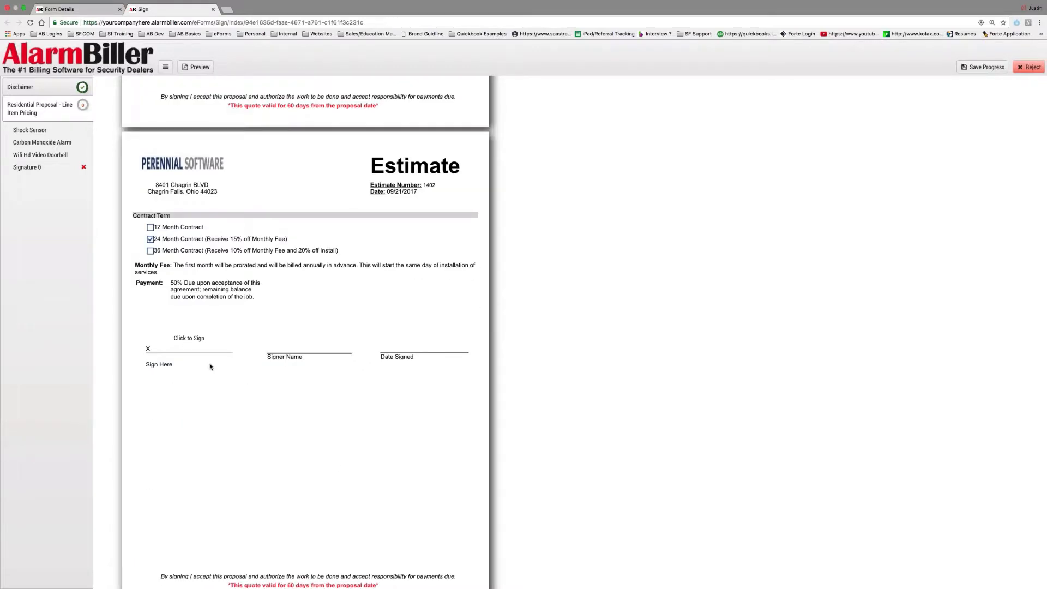
pyautogui.hotkey('ctrl', 'Right')
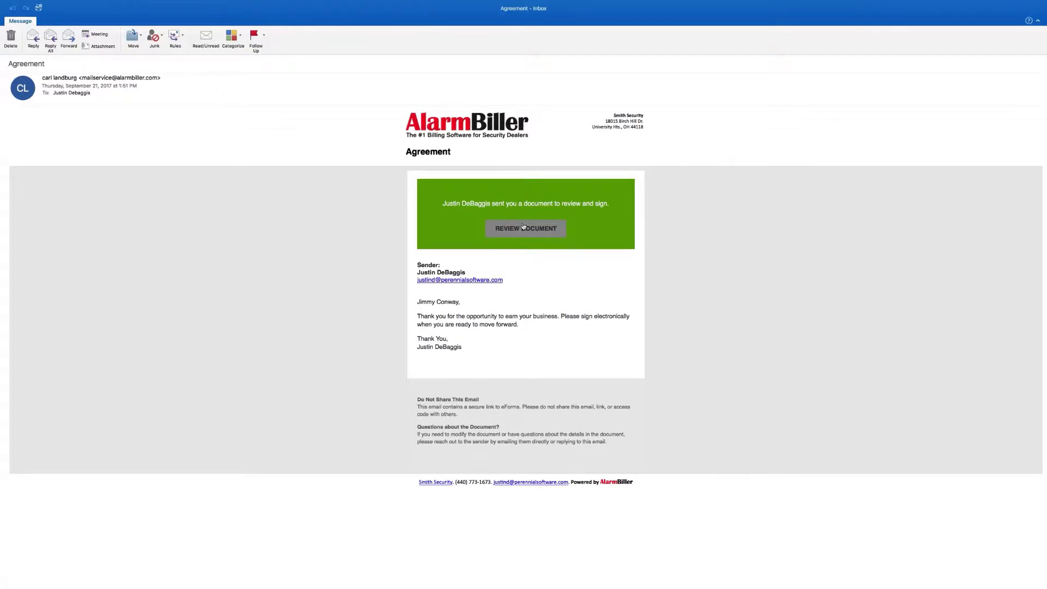
# Select the Agreement email's message text, then return to the desktop with the signing page
pyautogui.moveTo(417, 301); pyautogui.dragTo(560, 349)
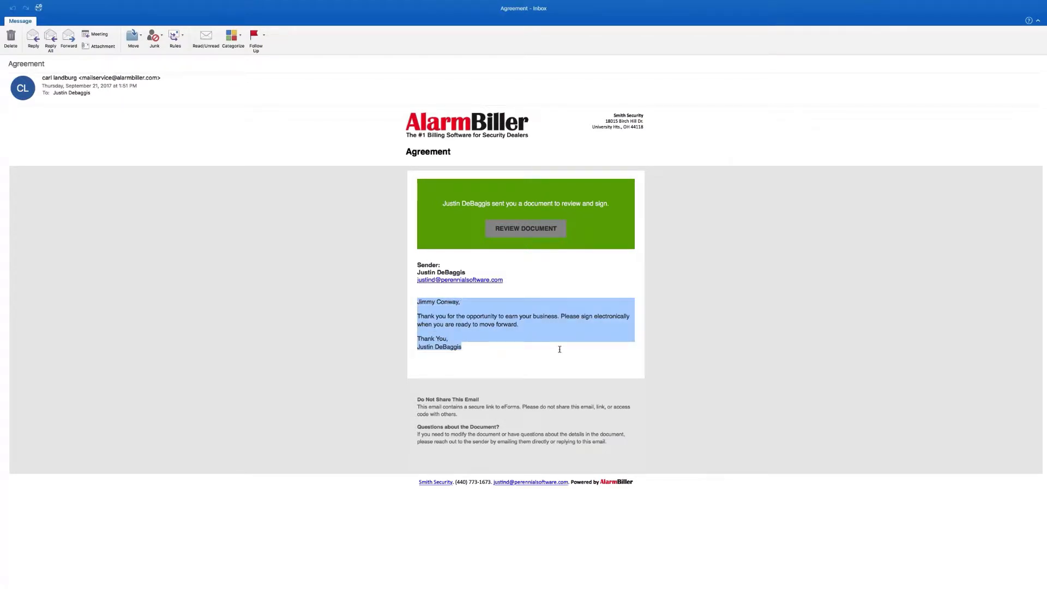
pyautogui.click(525, 234)
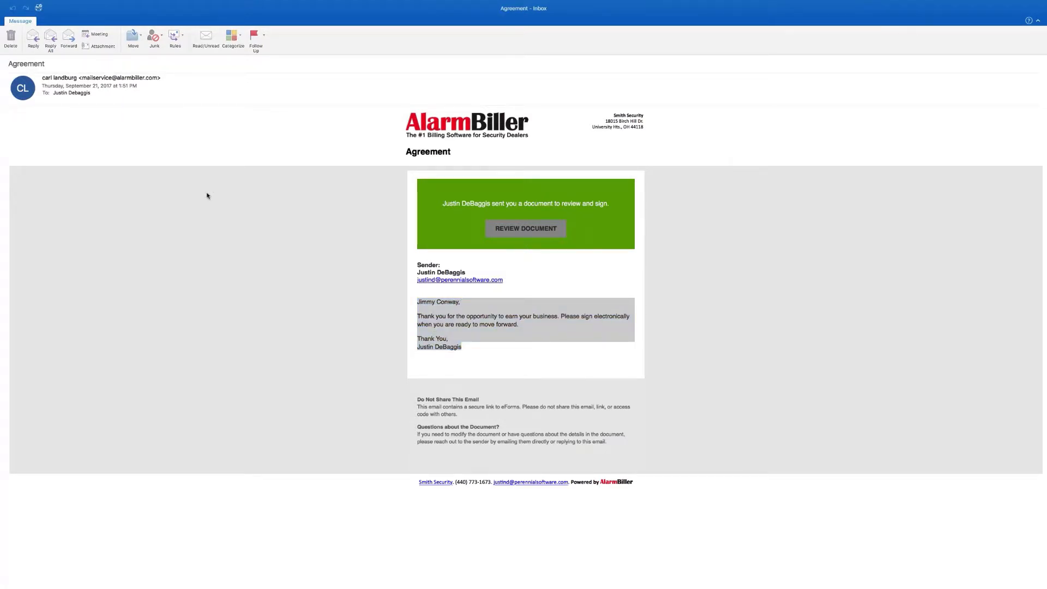
pyautogui.hotkey('ctrl', 'Left')
pyautogui.hotkey('ctrl', 'Left')
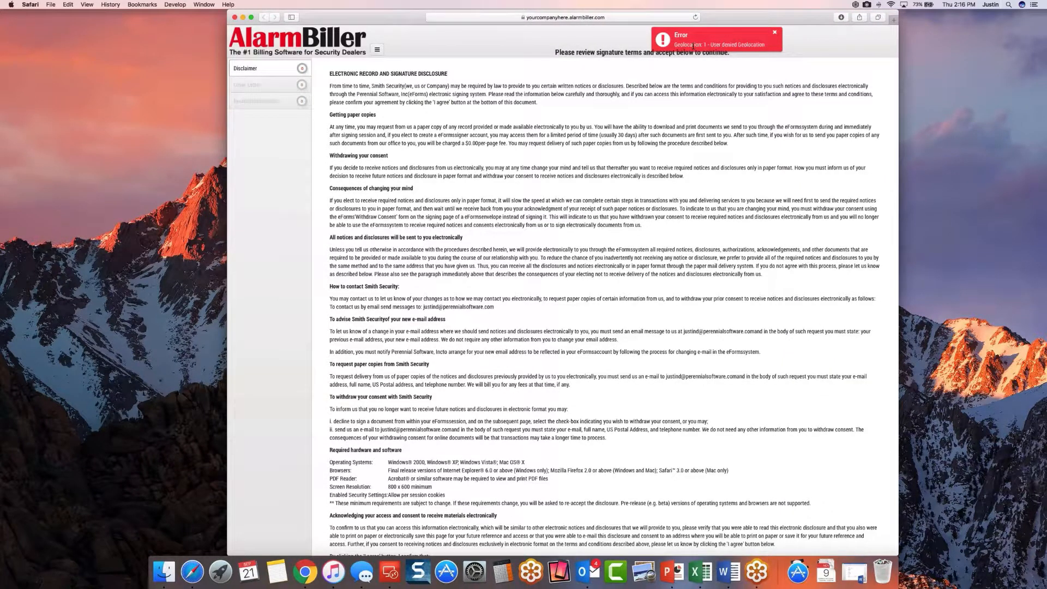
# On the Residential Proposal estimate page, choose Month-to-Month and add the Carbon Monoxide Alarm
pyautogui.moveTo(227, 76); pyautogui.dragTo(107, 77)
pyautogui.scroll(-3, 524, 306)
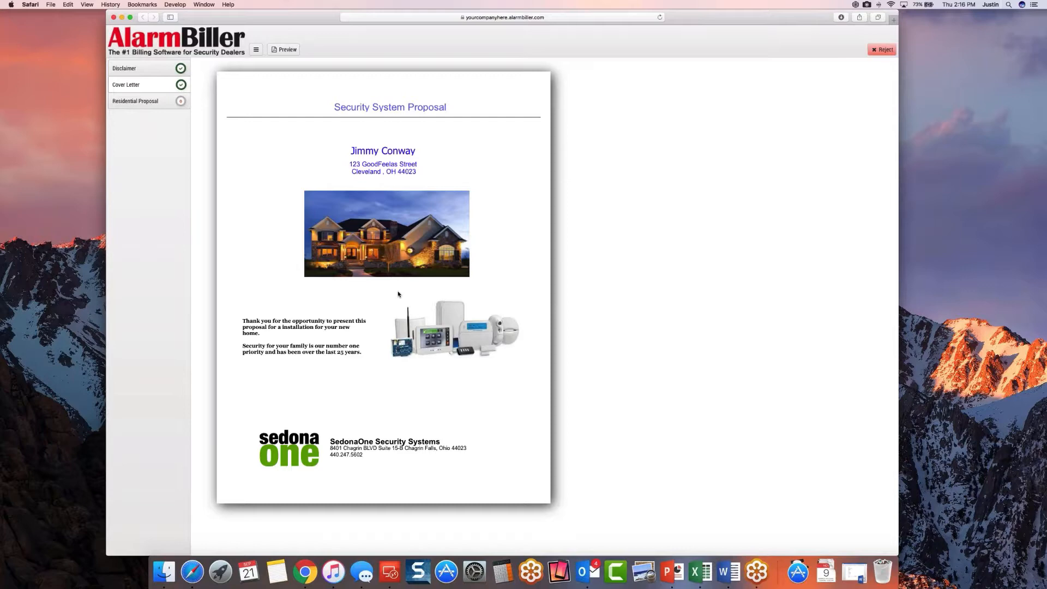
pyautogui.click(145, 101)
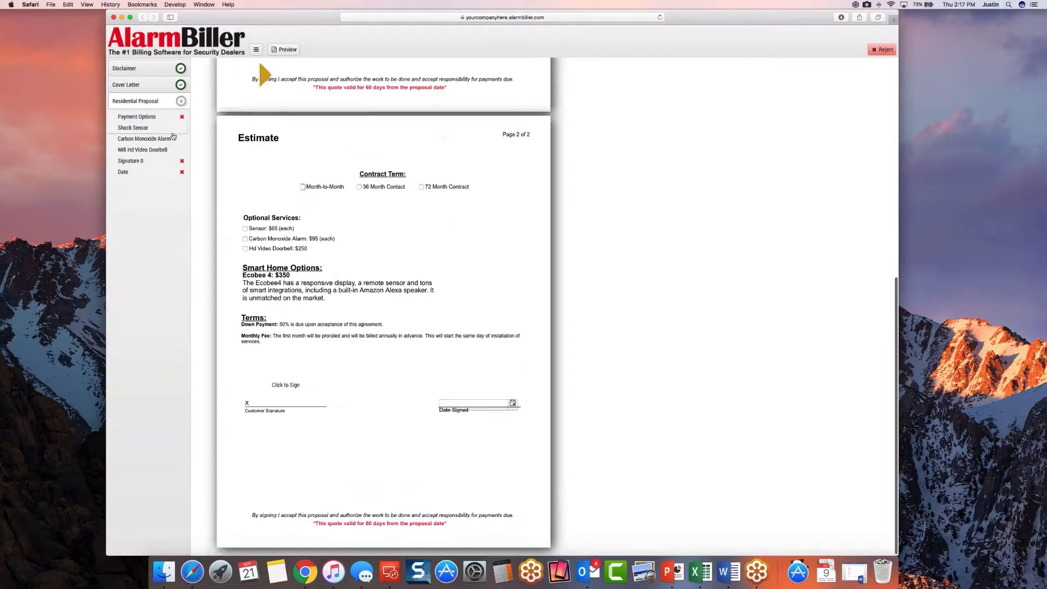
pyautogui.click(302, 186)
pyautogui.click(245, 238)
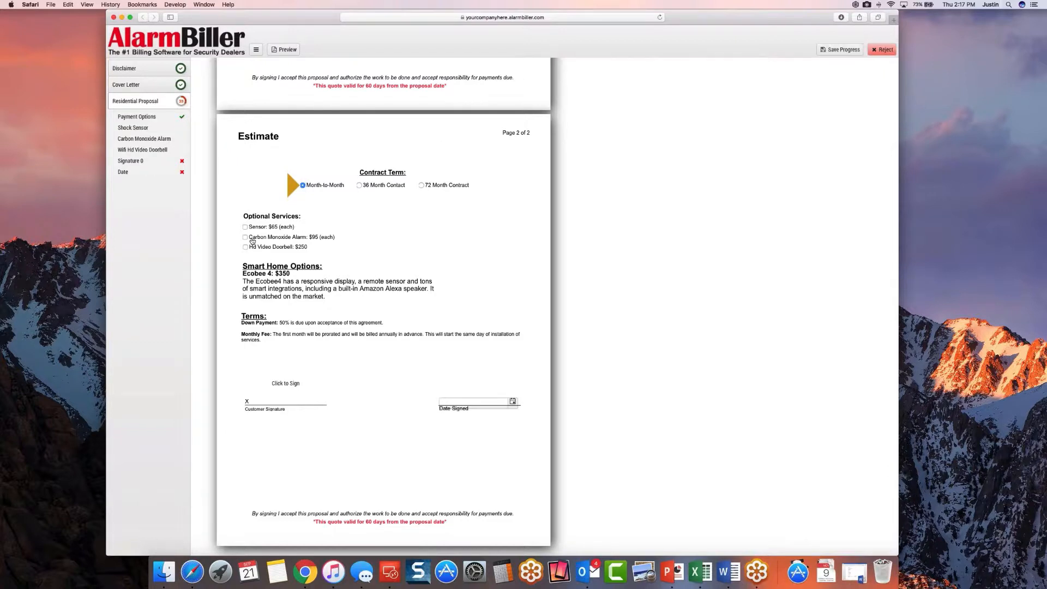
# Draw and accept the customer signature, and set the signing date to 9/21/2017
pyautogui.click(285, 383)
pyautogui.moveTo(481, 307)
pyautogui.mouseDown()
pyautogui.moveTo(426, 296)
pyautogui.moveTo(536, 309)
pyautogui.moveTo(585, 292)
pyautogui.mouseUp()
pyautogui.click(630, 358)
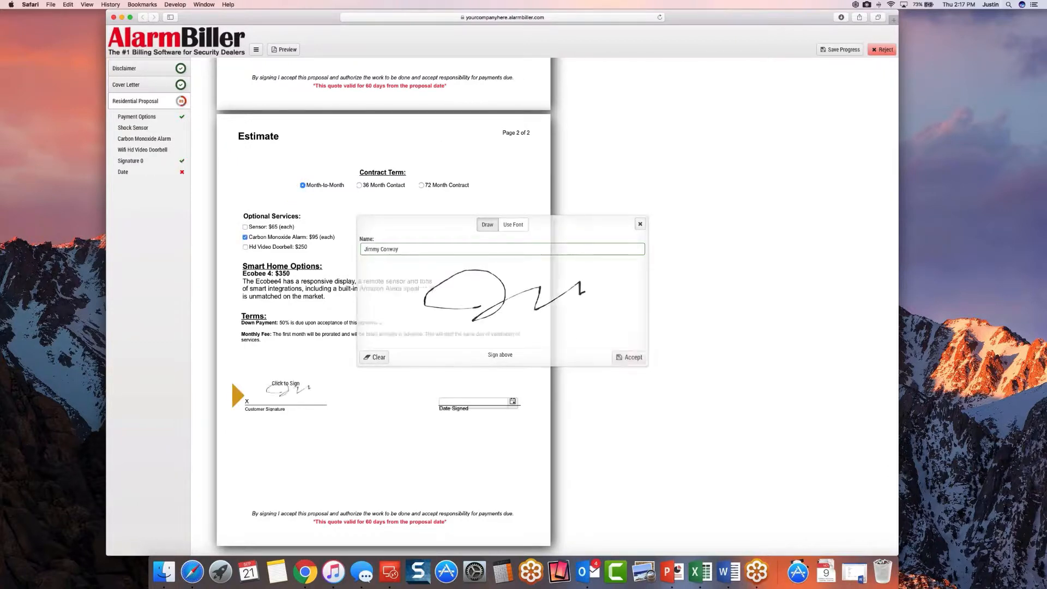
pyautogui.click(475, 402)
pyautogui.click(502, 471)
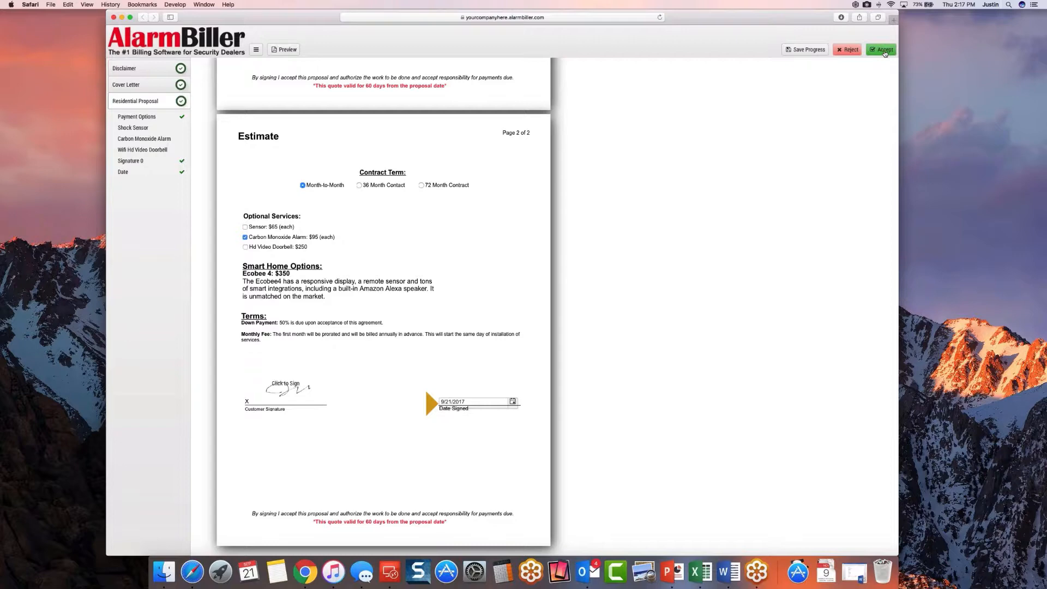
# Accept the completed proposal and confirm completing the document
pyautogui.click(883, 51)
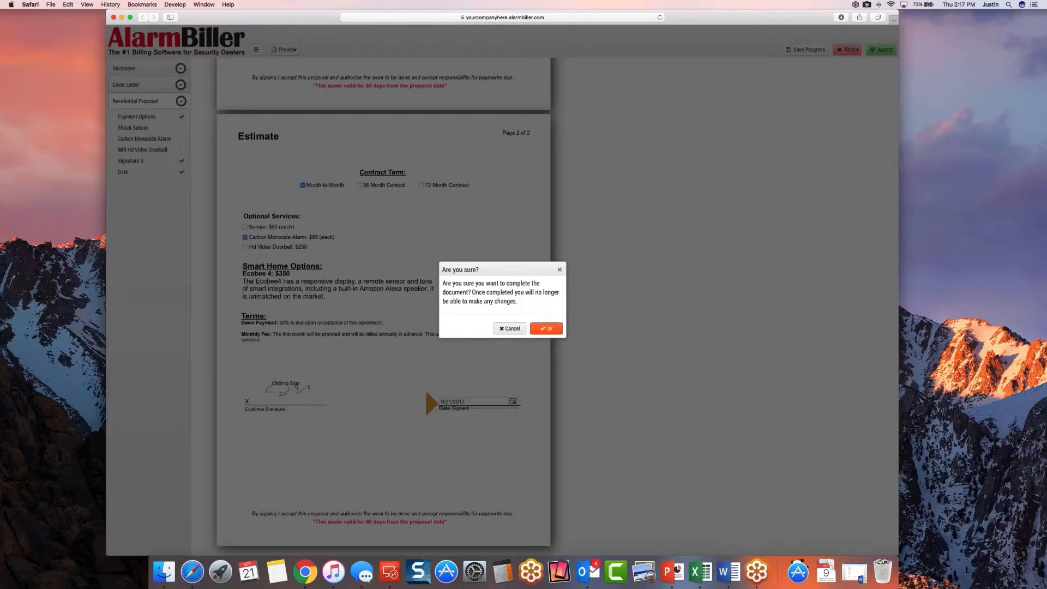
pyautogui.press('Return')
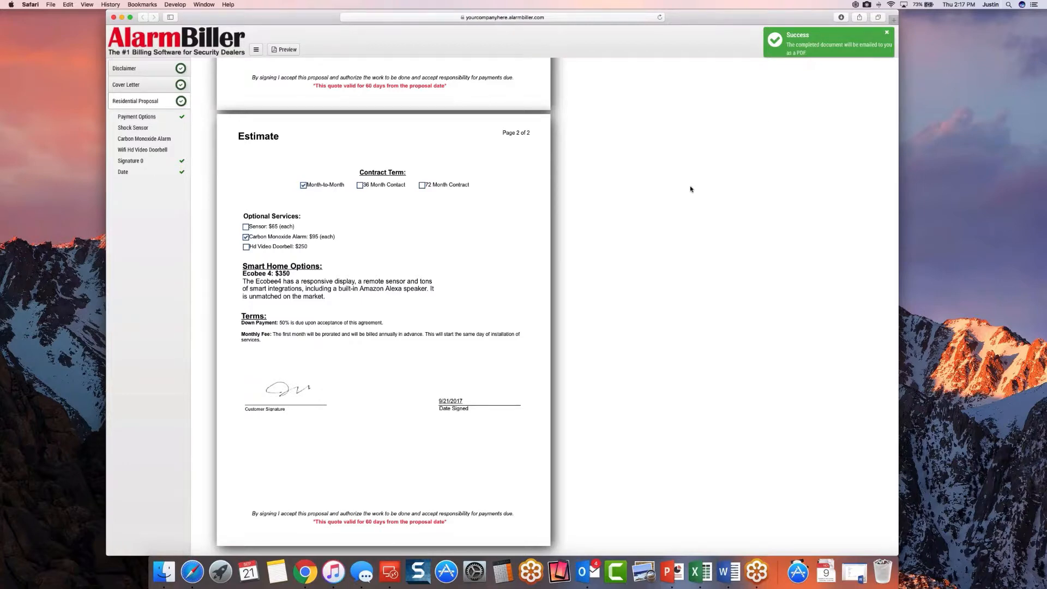
pyautogui.scroll(10, 690, 189)
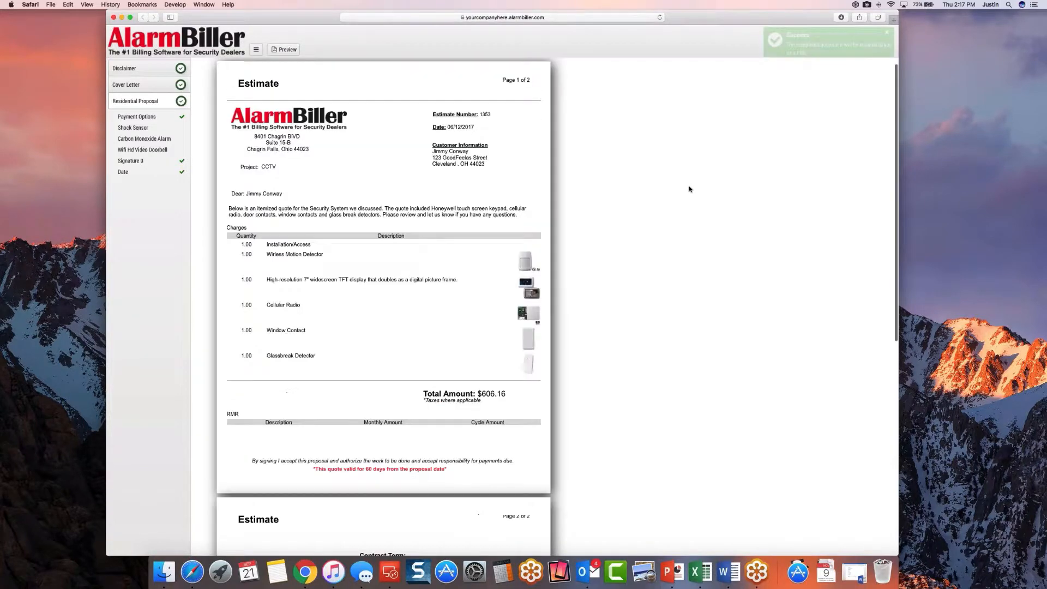
pyautogui.scroll(1, 691, 189)
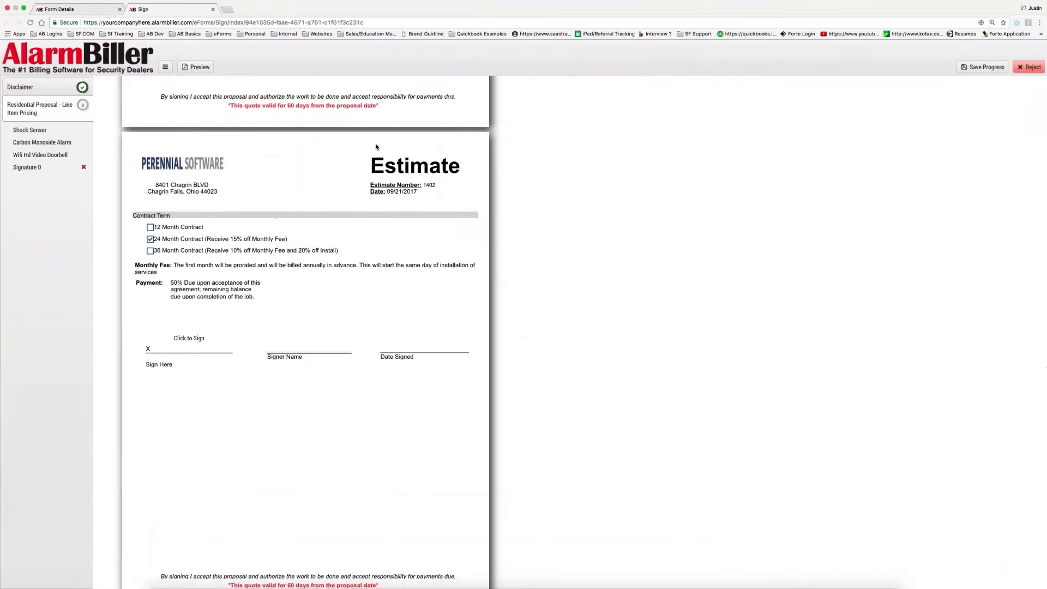
# Sign estimate 1402's signature field using the ArtySig font style
pyautogui.scroll(5, 378, 156)
pyautogui.scroll(5, 378, 155)
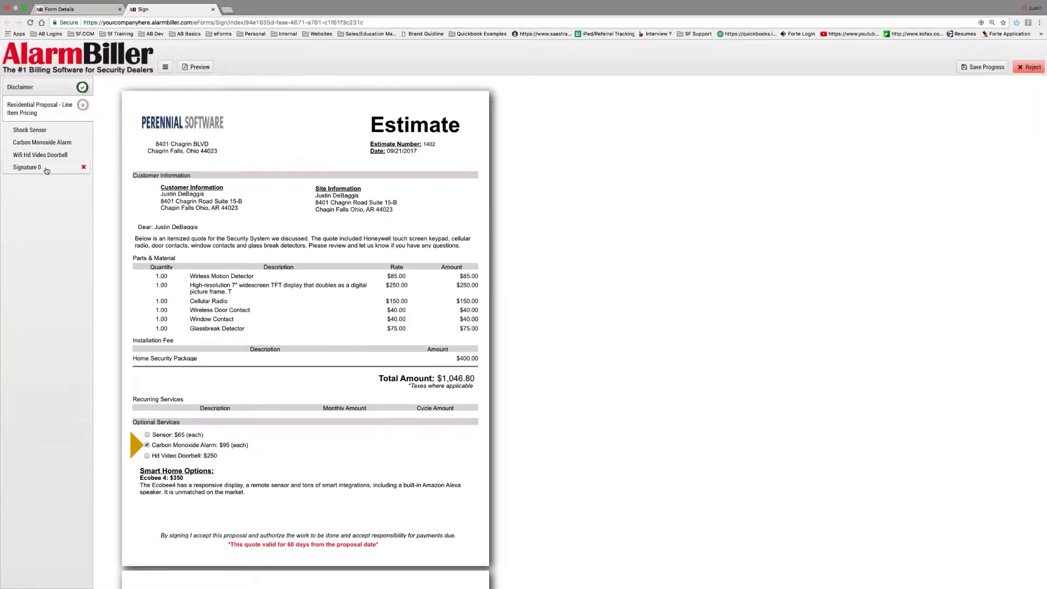
pyautogui.click(46, 169)
pyautogui.click(204, 310)
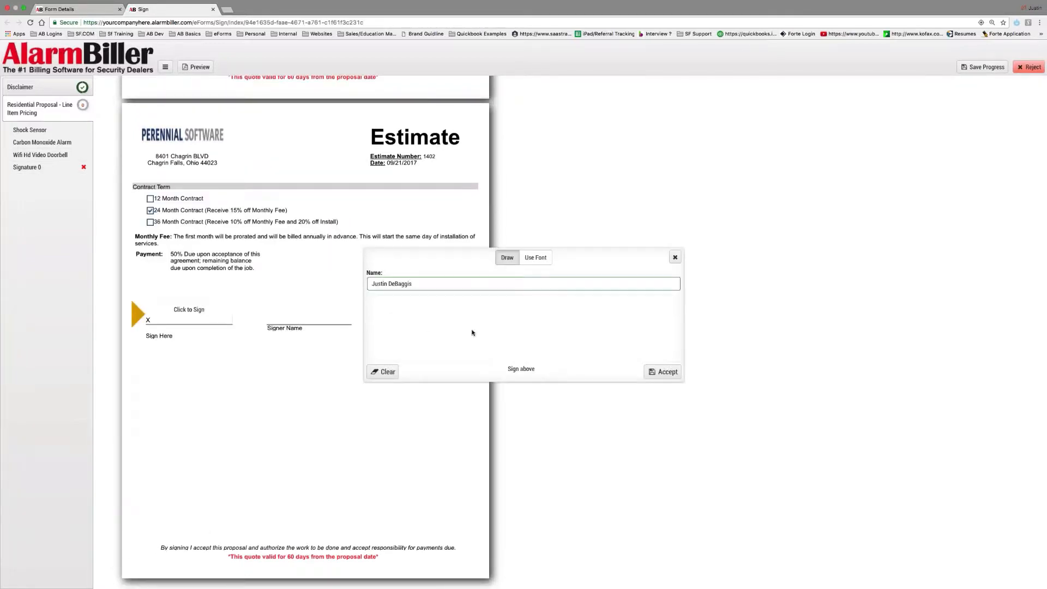
pyautogui.moveTo(473, 331)
pyautogui.mouseDown()
pyautogui.moveTo(451, 334)
pyautogui.moveTo(529, 333)
pyautogui.mouseUp()
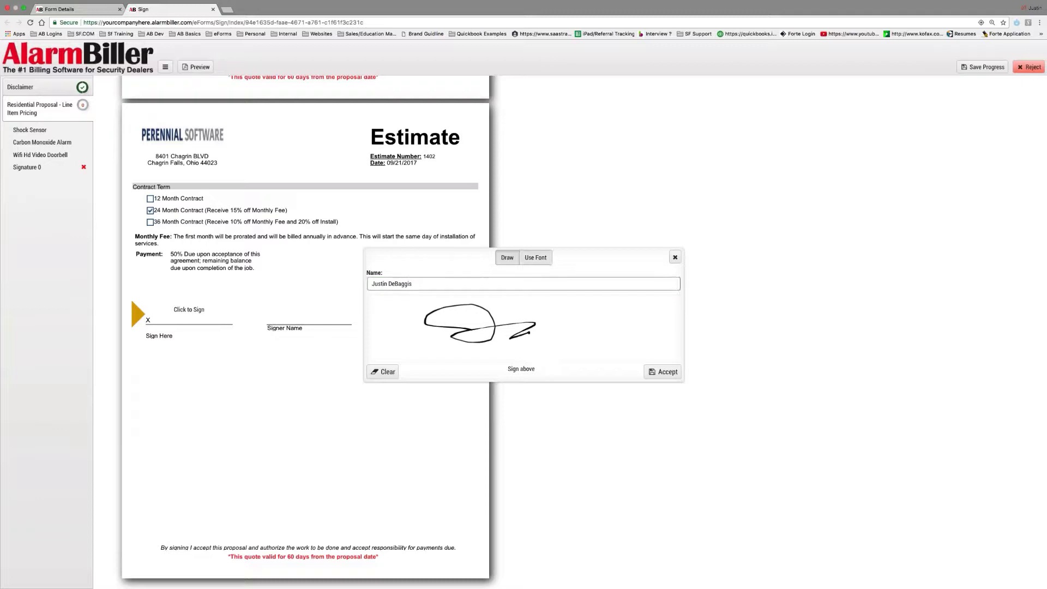
pyautogui.click(535, 258)
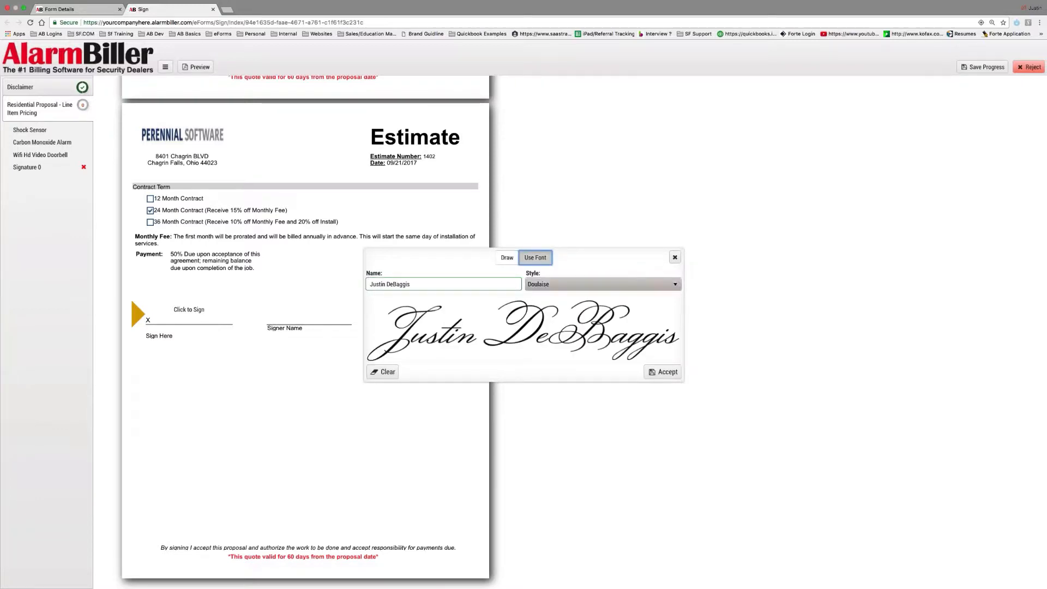
pyautogui.click(600, 284)
pyautogui.click(600, 296)
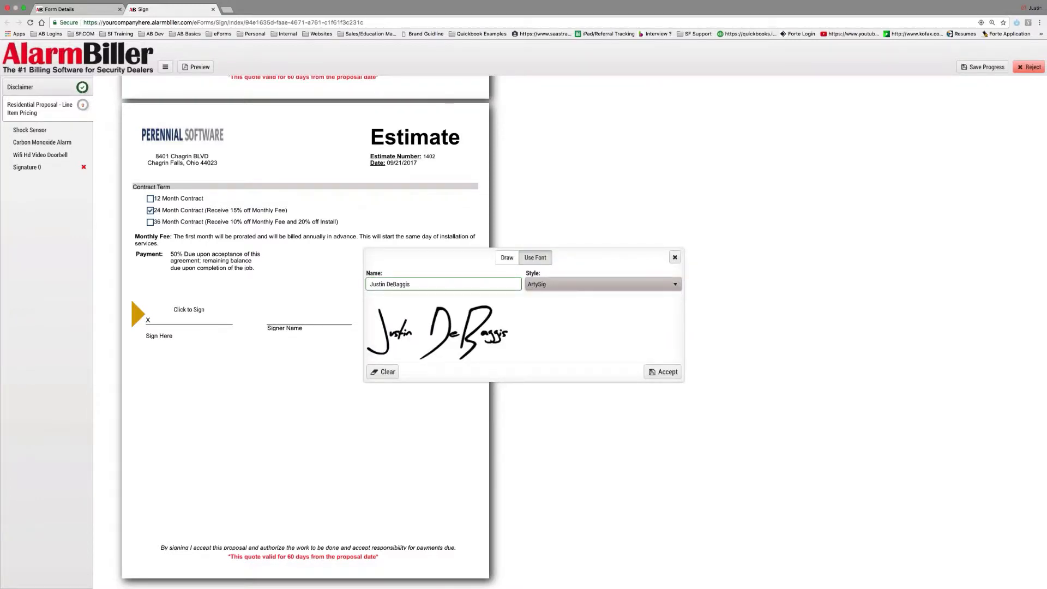
pyautogui.click(663, 372)
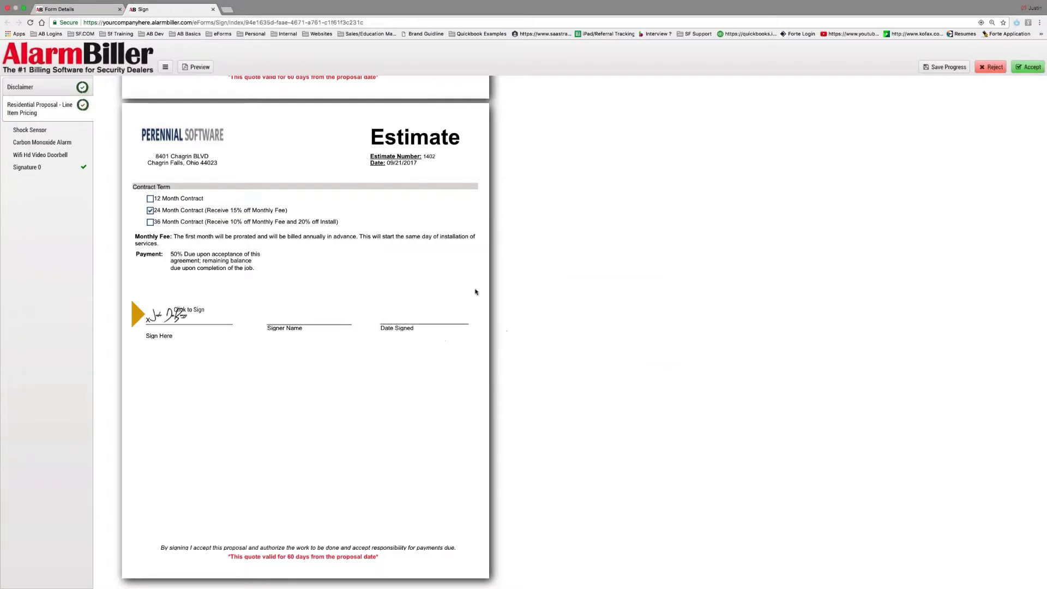
# Accept and confirm the finished estimate, then close the signing tab to return to form details
pyautogui.click(1028, 66)
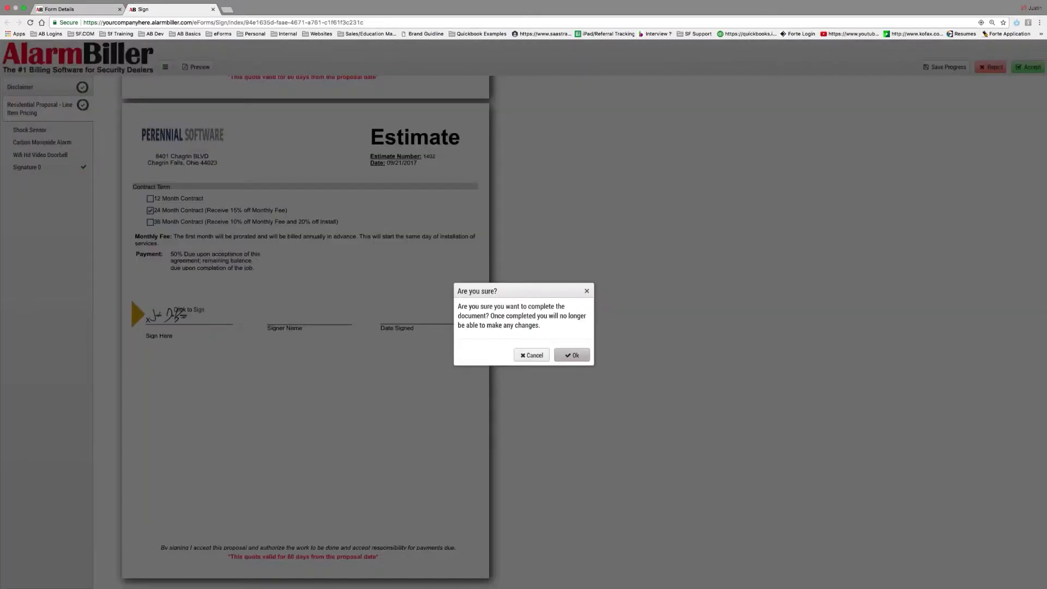
pyautogui.click(572, 355)
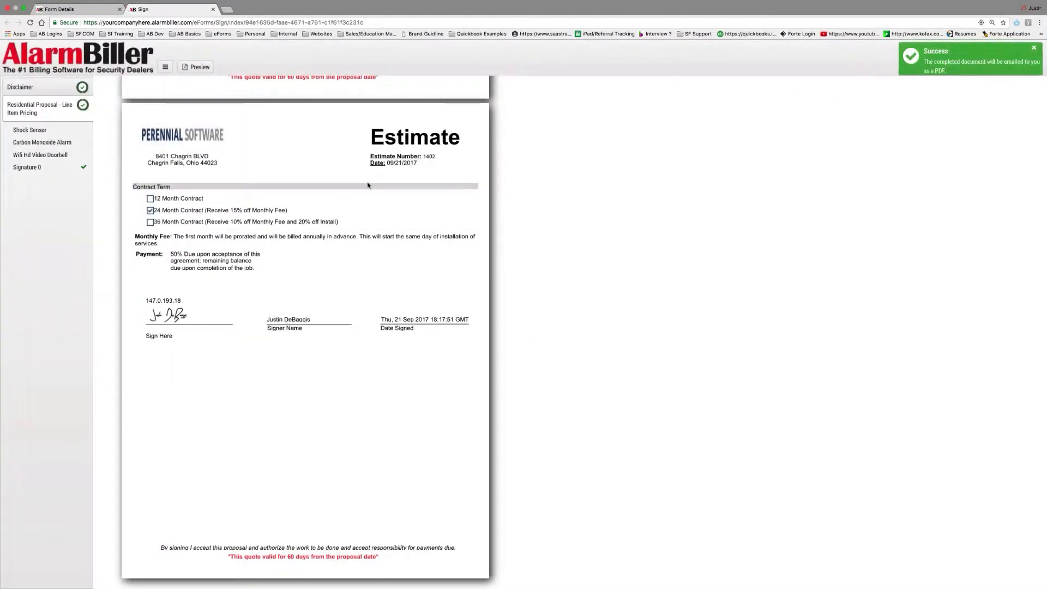
pyautogui.click(212, 10)
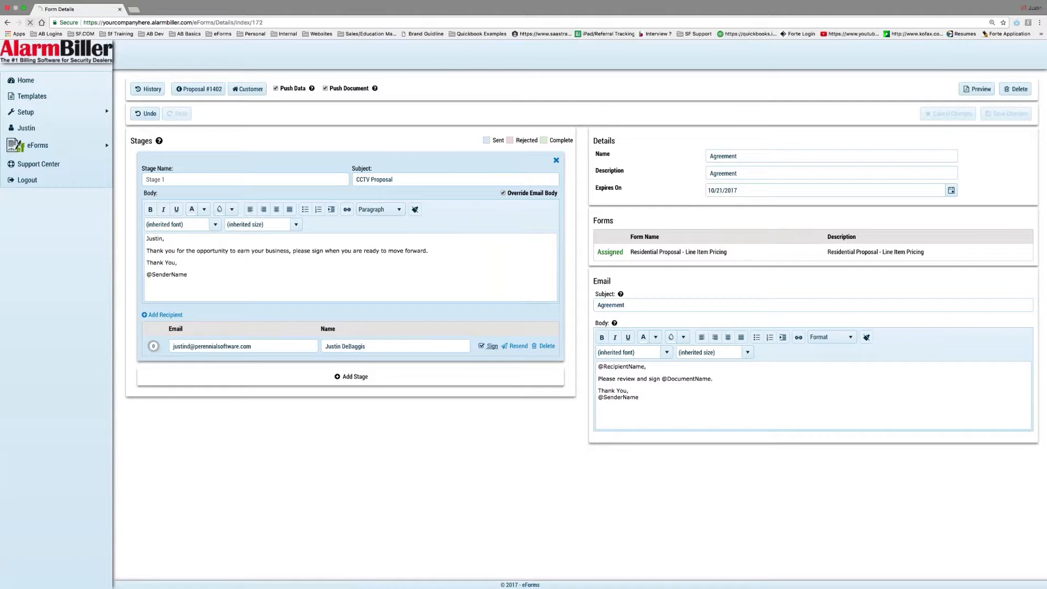
# Reload form 172's details to show completed status, then download Agreement (1).pdf
pyautogui.click(30, 23)
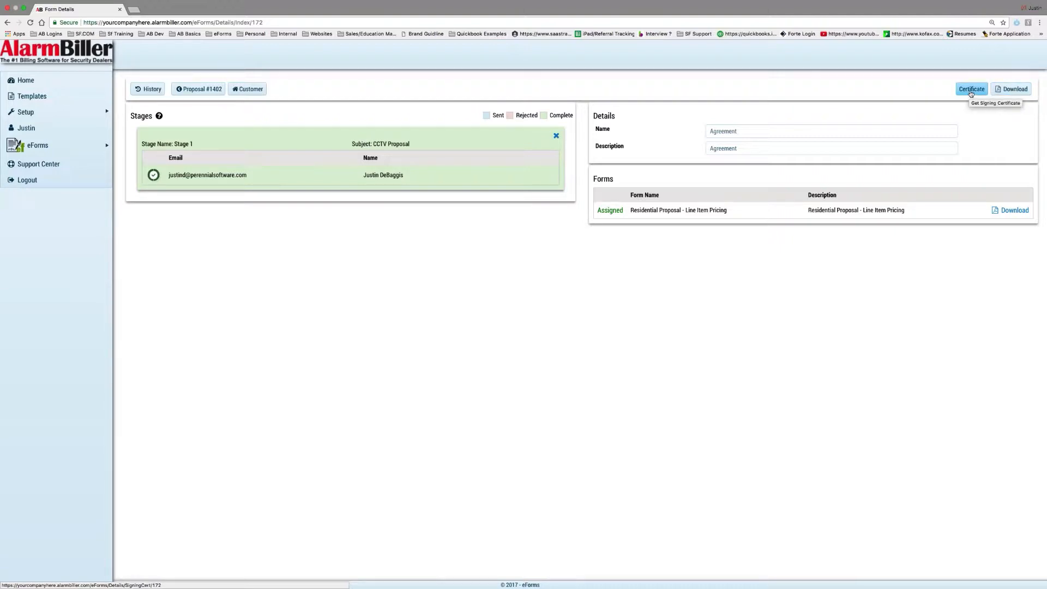
pyautogui.click(1002, 92)
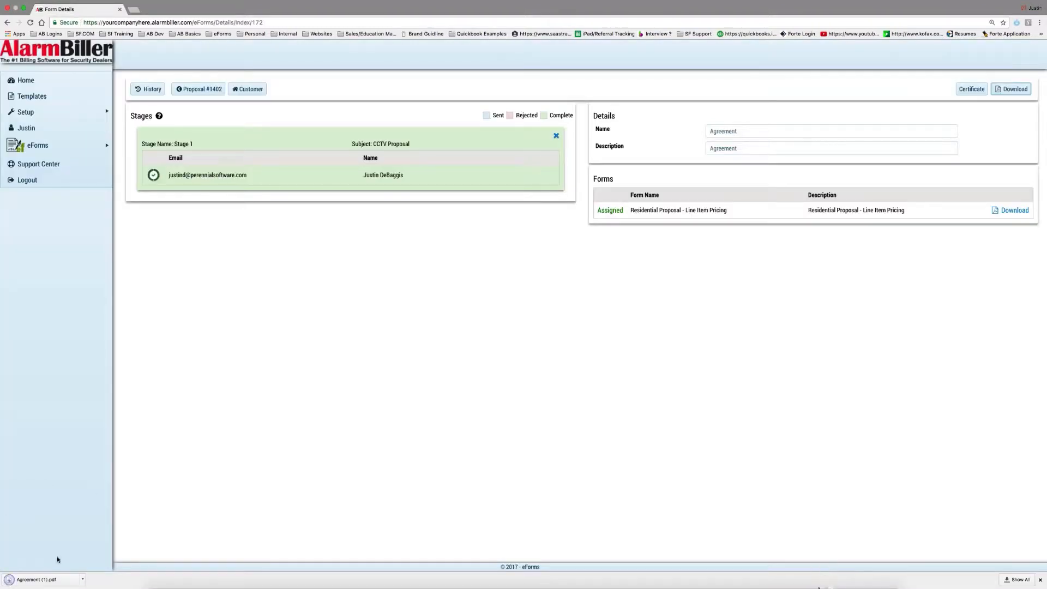
# Open and scroll through the downloaded Agreement PDF, then close it
pyautogui.click(25, 579)
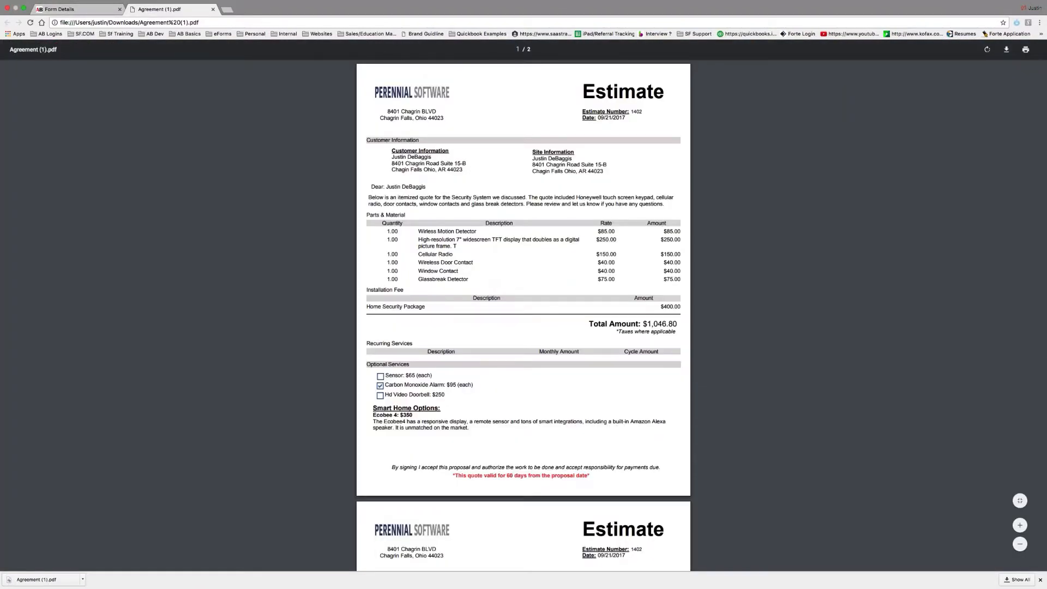
pyautogui.scroll(-6, 413, 238)
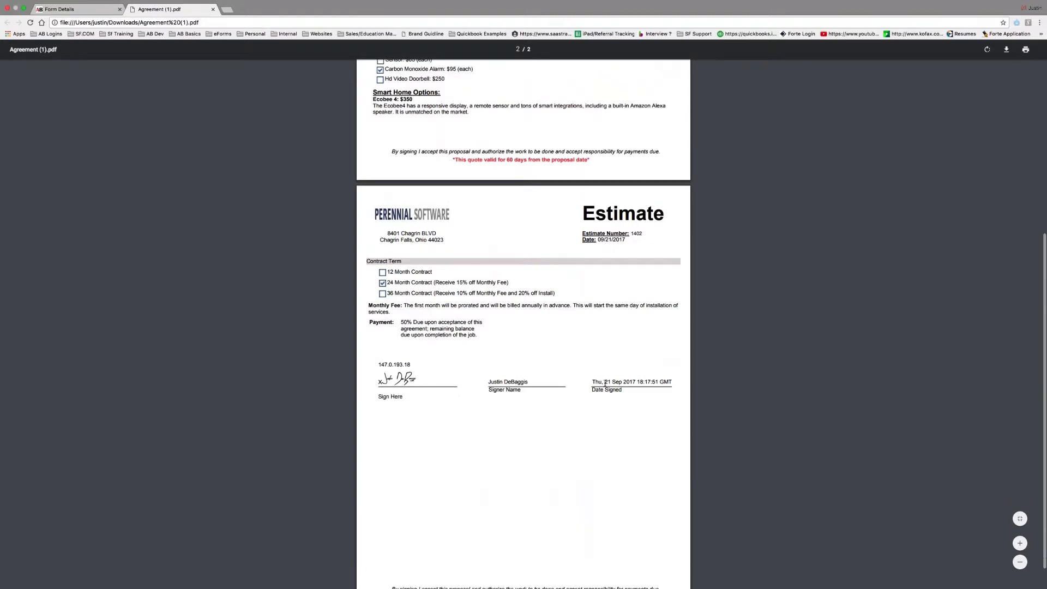
pyautogui.scroll(6, 645, 382)
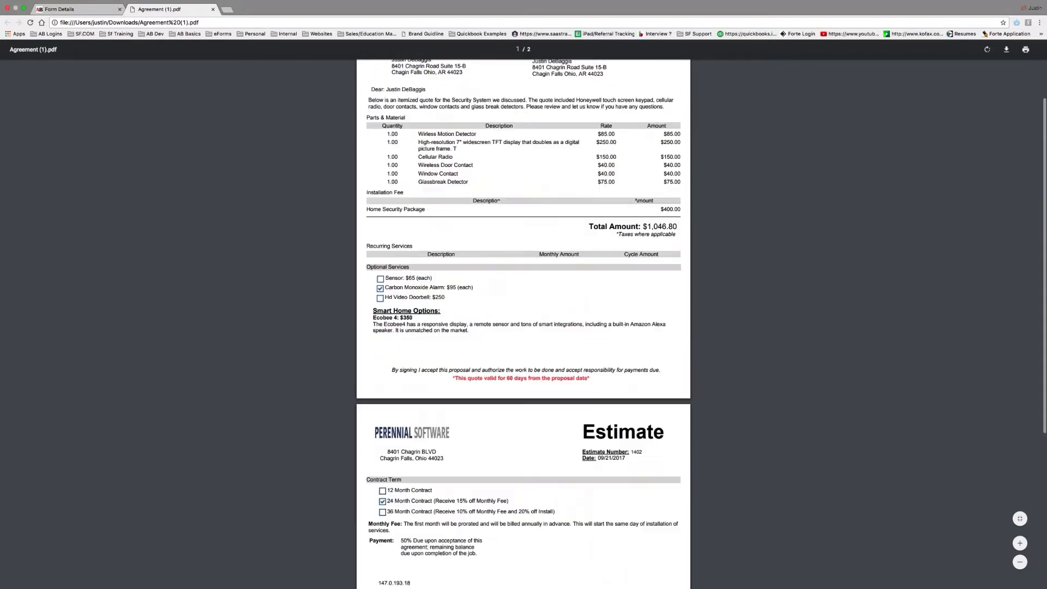
pyautogui.scroll(-7, 645, 381)
pyautogui.scroll(7, 524, 316)
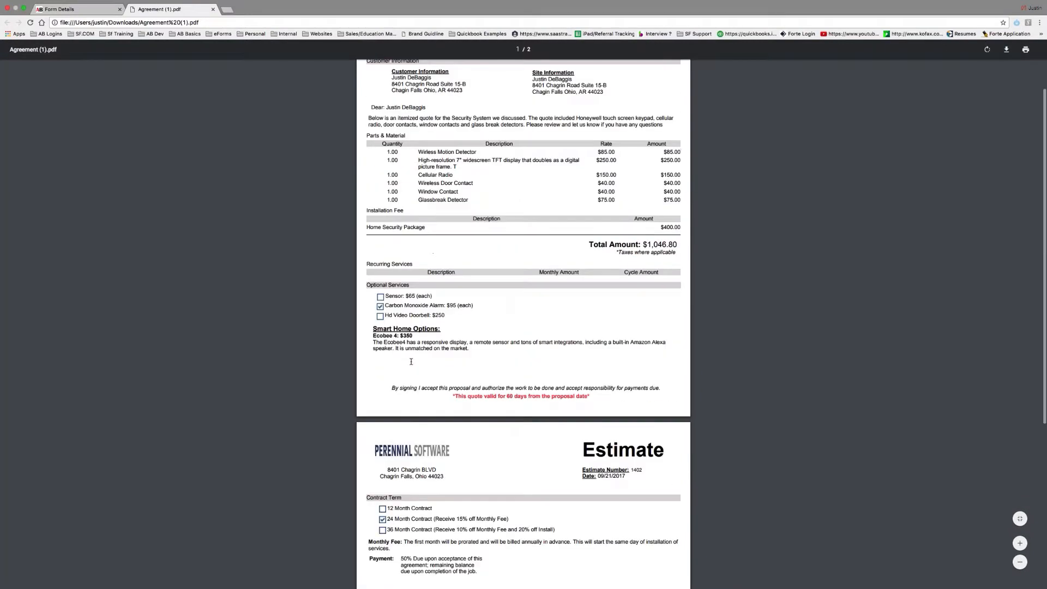
pyautogui.click(213, 9)
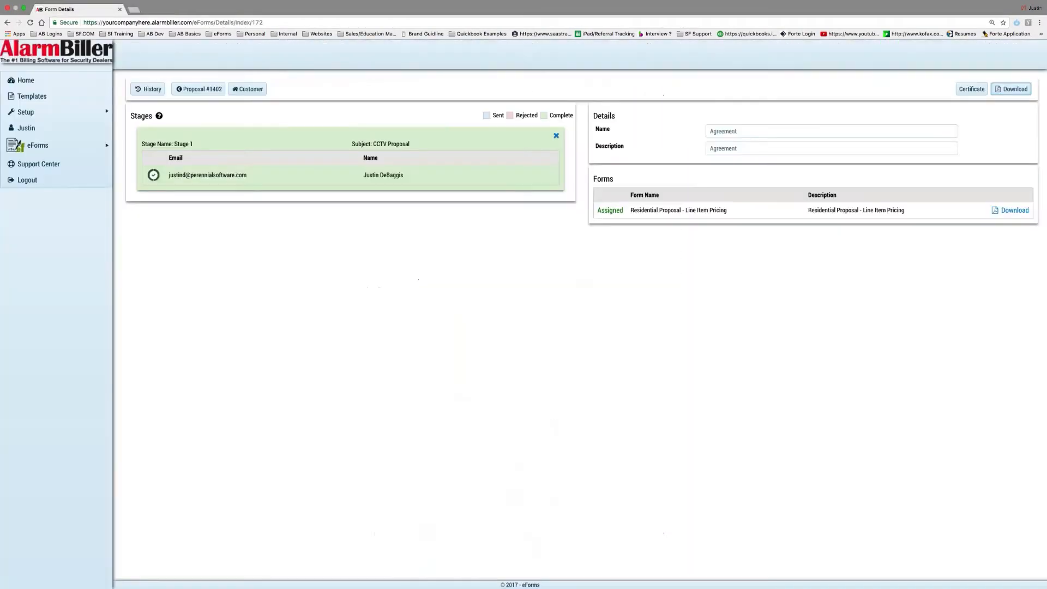
# Download certificate.pdf, review the signer's IP address line, and return to form details
pyautogui.click(961, 90)
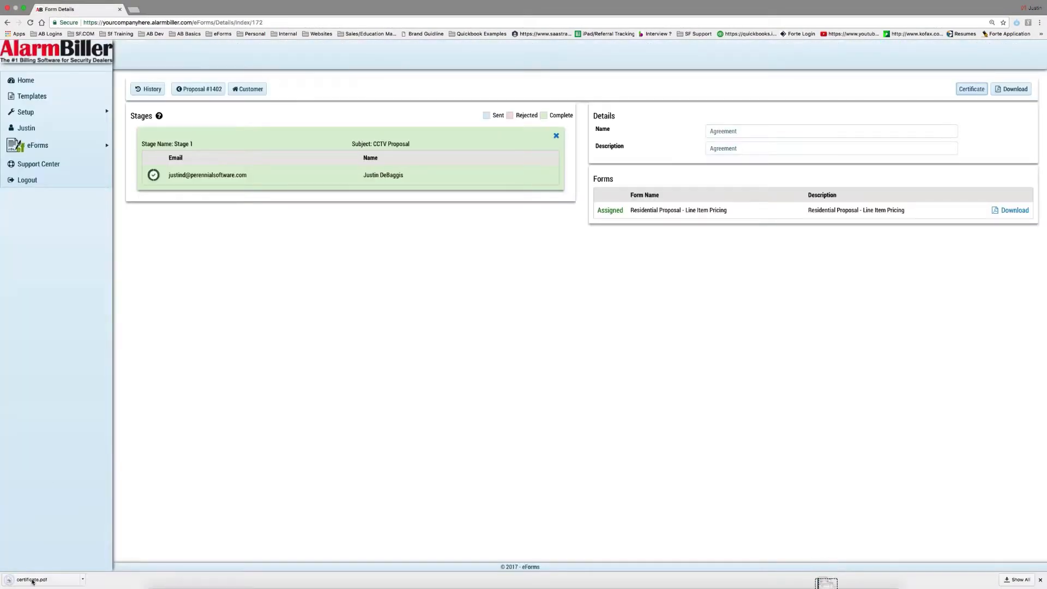
pyautogui.click(32, 582)
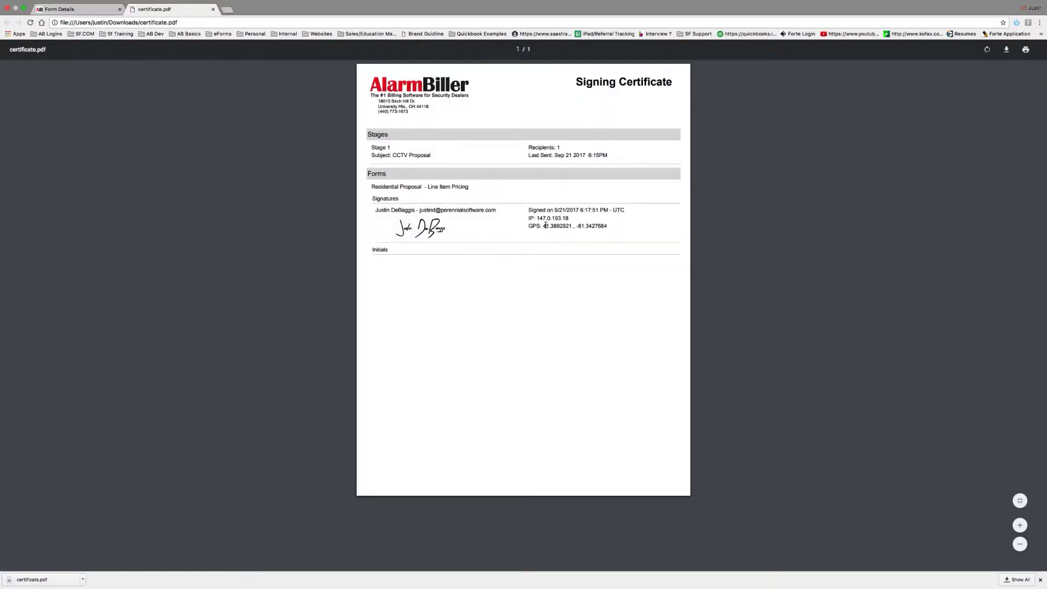
pyautogui.moveTo(528, 218); pyautogui.dragTo(566, 218)
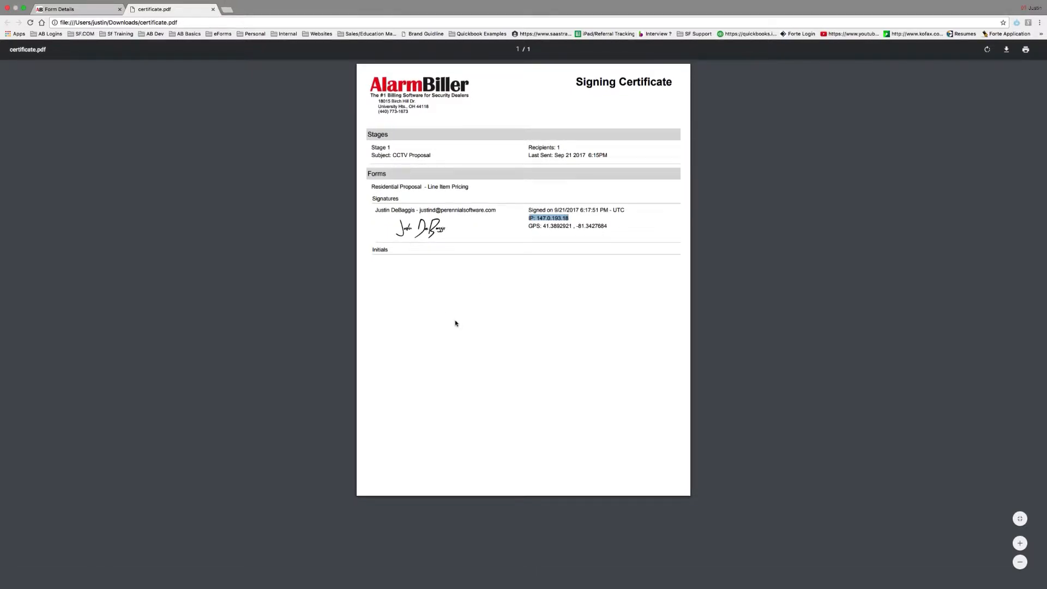
pyautogui.click(212, 9)
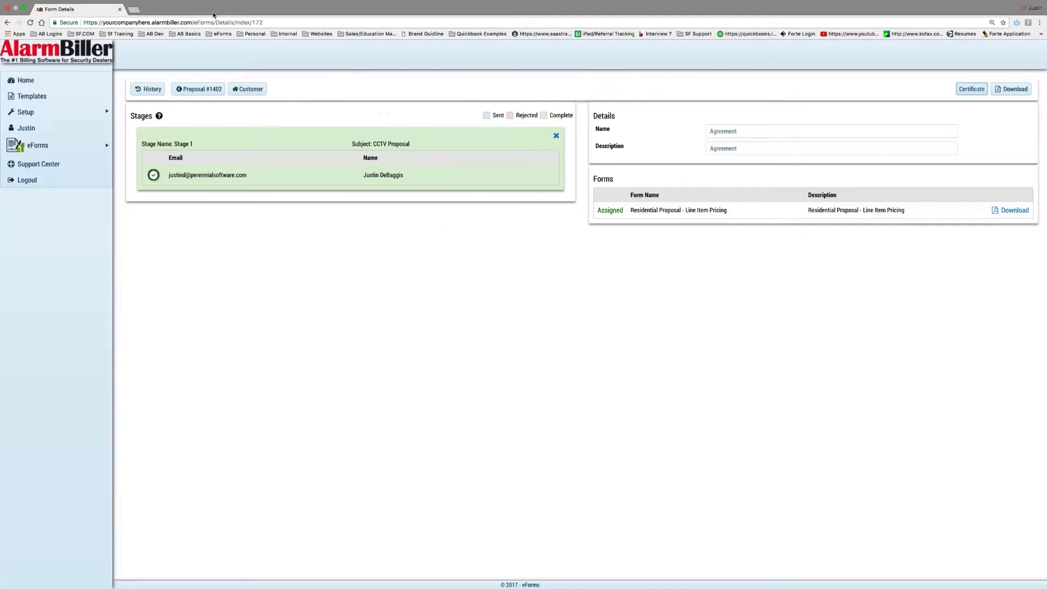
# Open the linked customer record and browse its Utilities eForms and documents lists
pyautogui.click(249, 92)
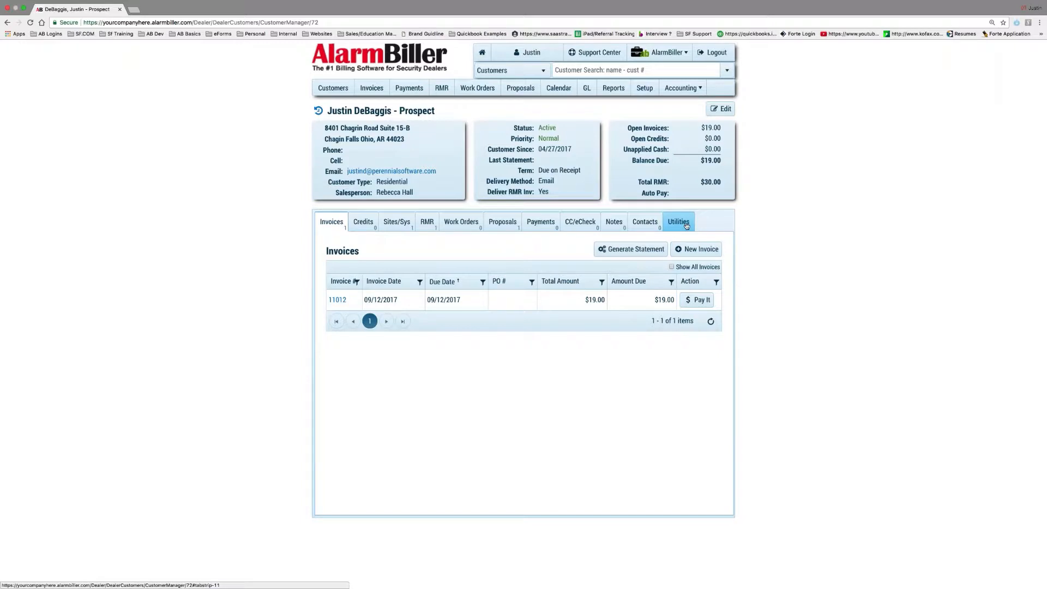
pyautogui.click(687, 226)
pyautogui.click(451, 256)
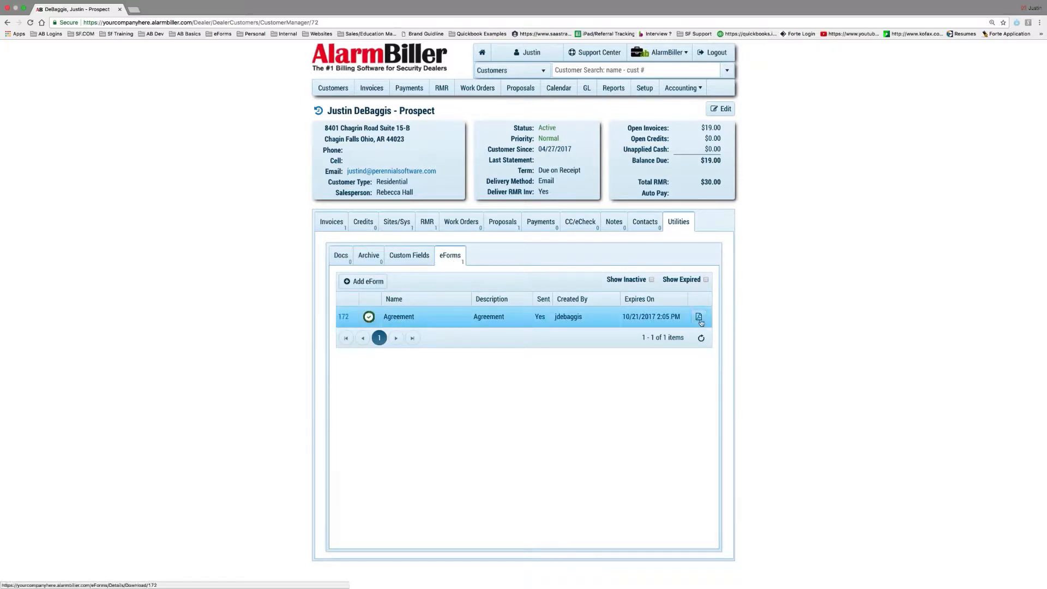
pyautogui.click(341, 255)
pyautogui.click(443, 264)
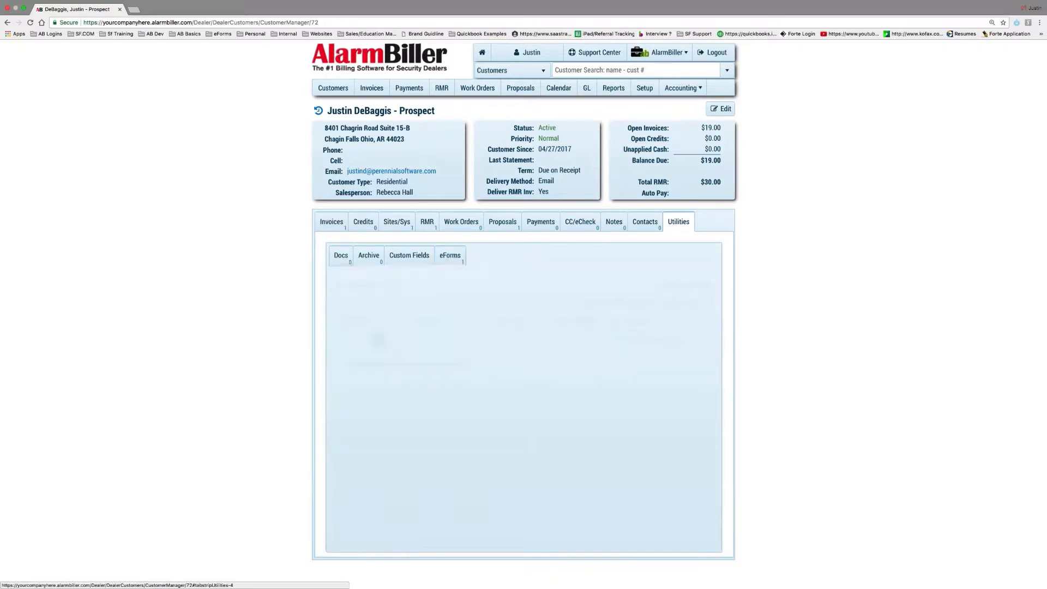
# Download and review the signed Agreement PDF, then show the customer's proposals with 1402 Accepted
pyautogui.click(698, 316)
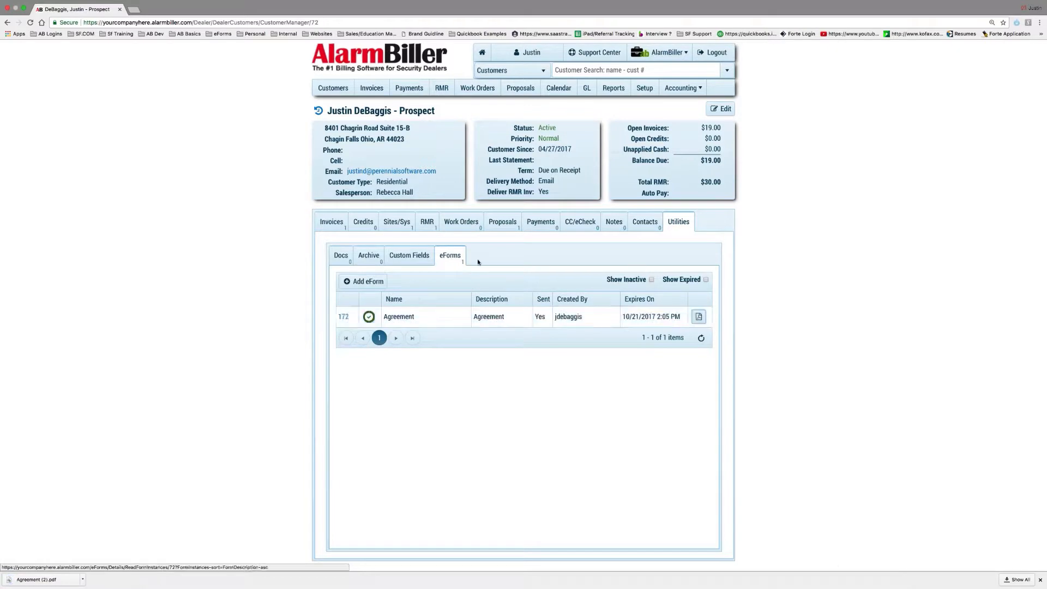
pyautogui.click(38, 580)
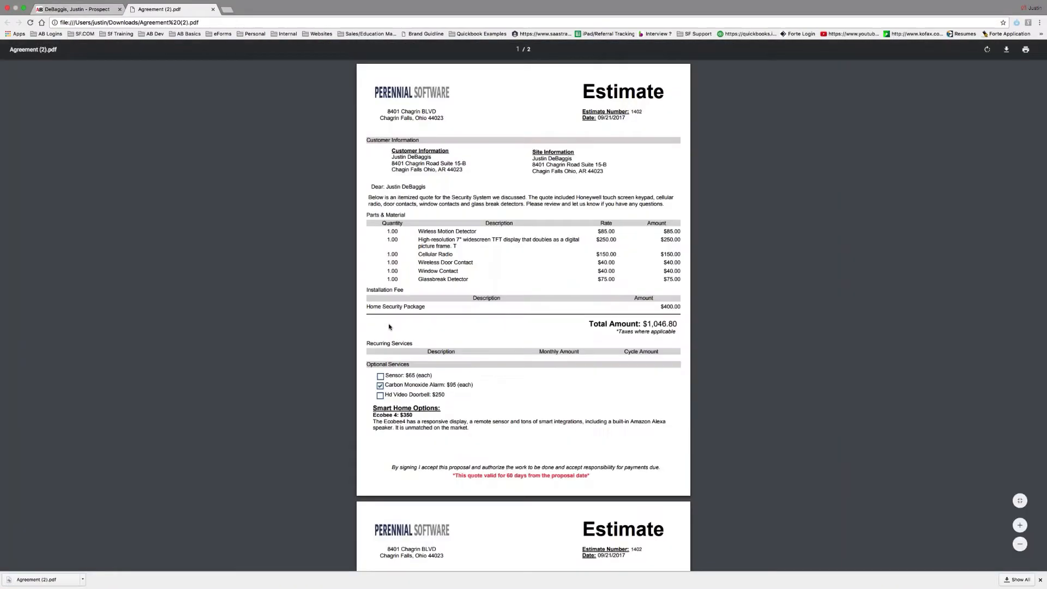
pyautogui.scroll(-10, 389, 327)
pyautogui.scroll(10, 390, 327)
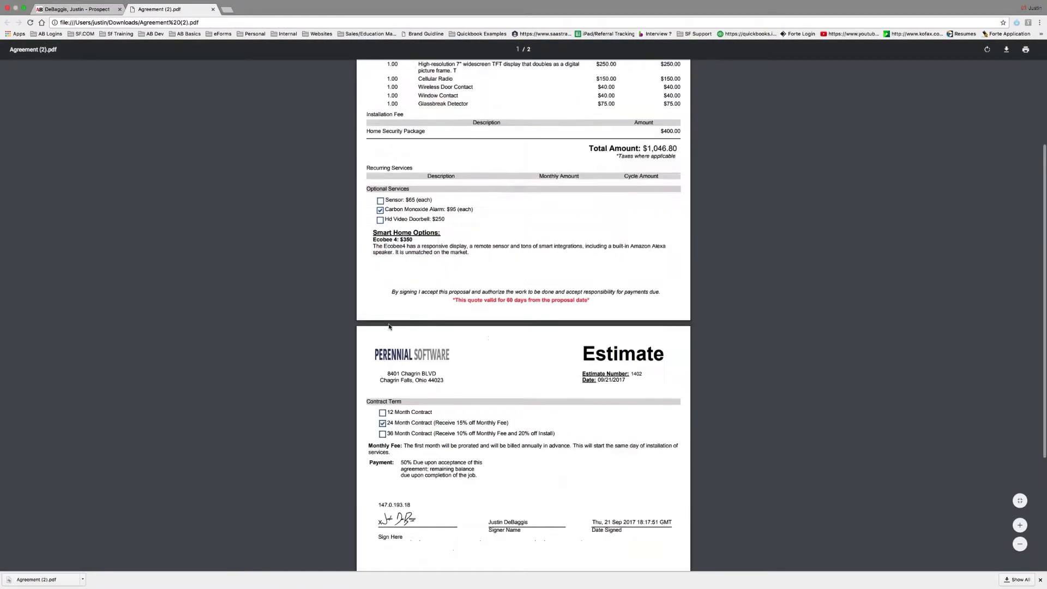
pyautogui.click(213, 10)
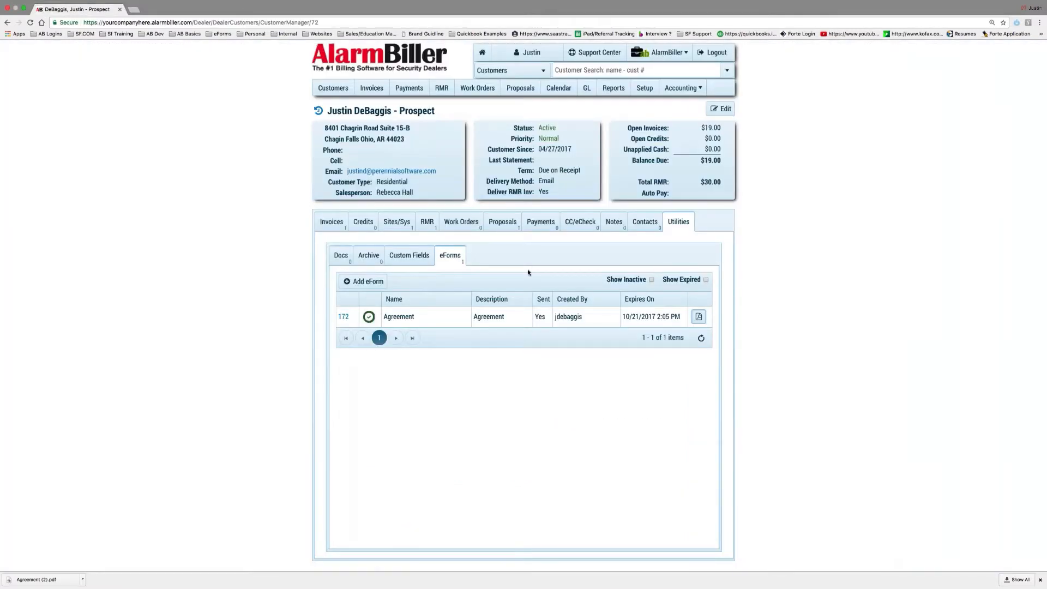
pyautogui.click(503, 221)
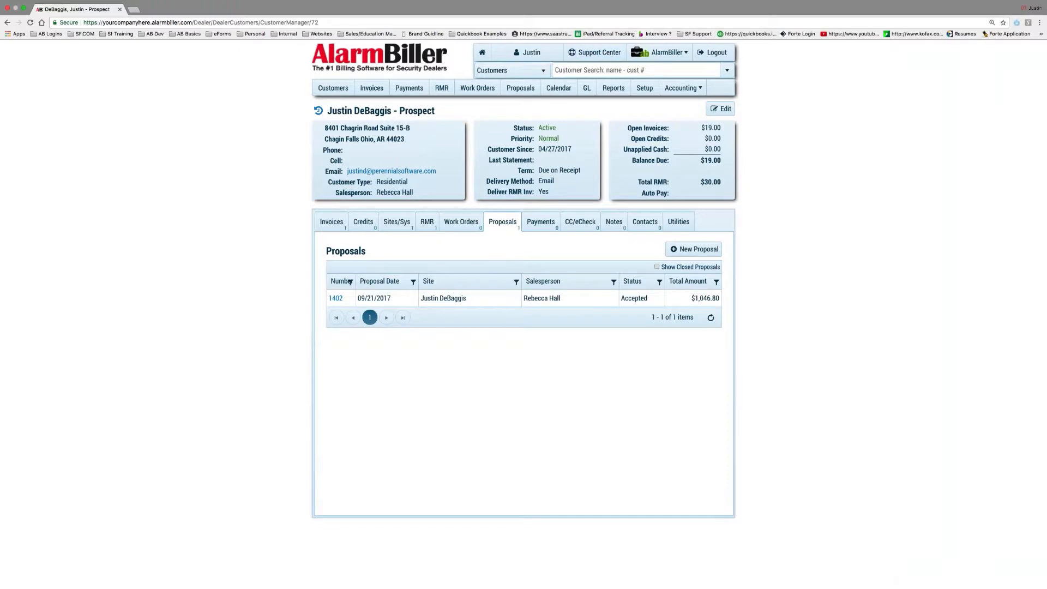
# Switch to the eForms area to view its list of one active and 43 completed forms
pyautogui.click(662, 52)
pyautogui.click(668, 85)
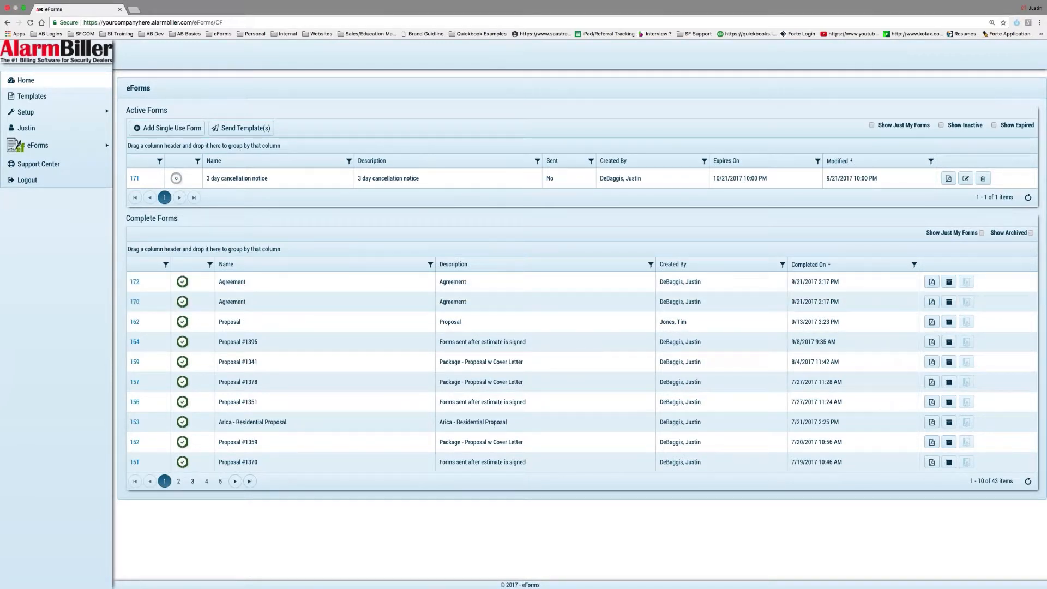
pyautogui.moveTo(125, 218); pyautogui.dragTo(212, 222)
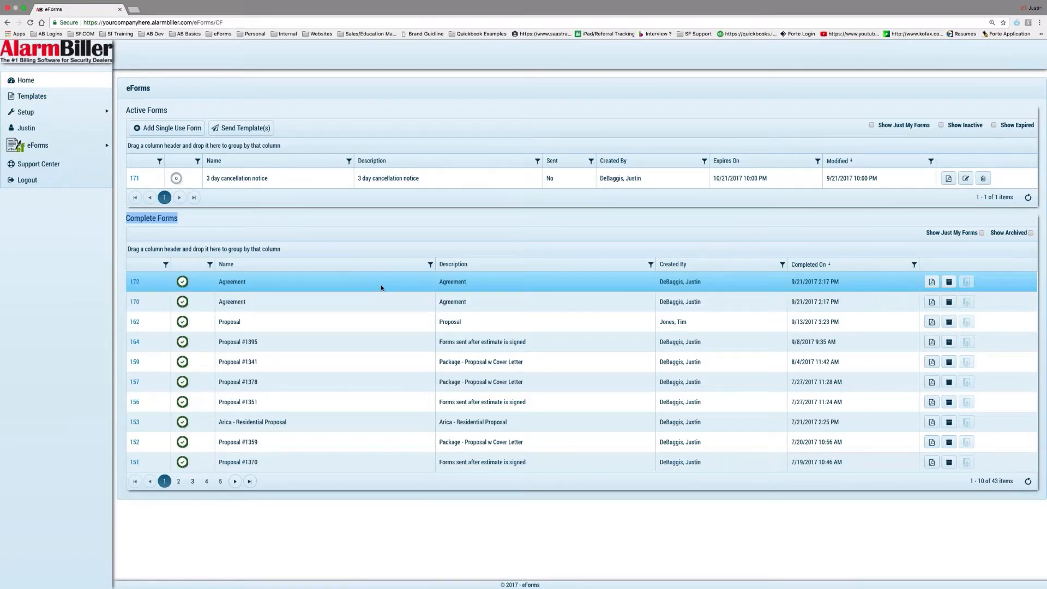
pyautogui.moveTo(66, 112)
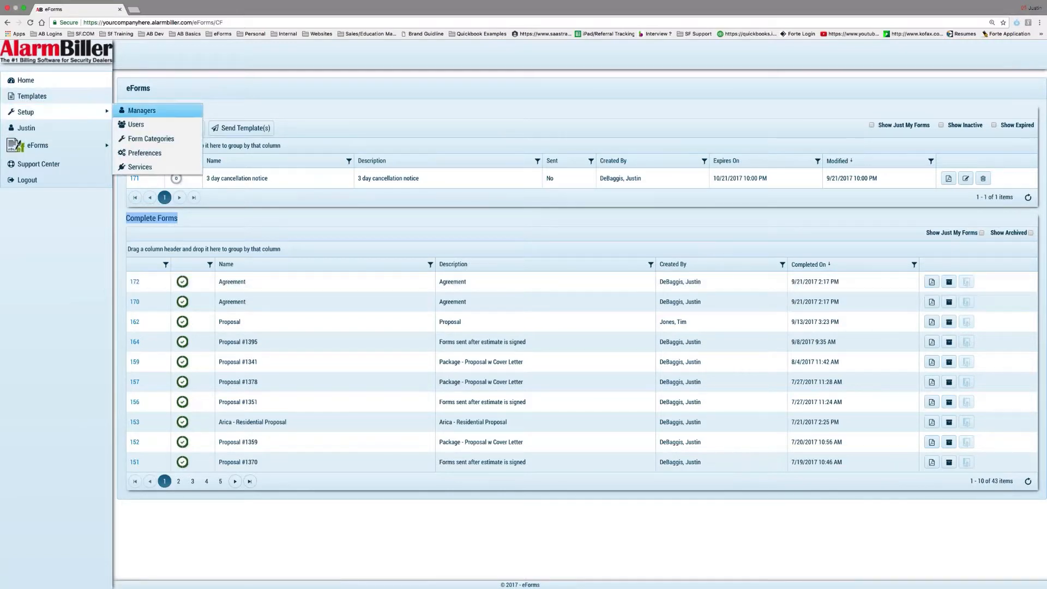
pyautogui.click(163, 156)
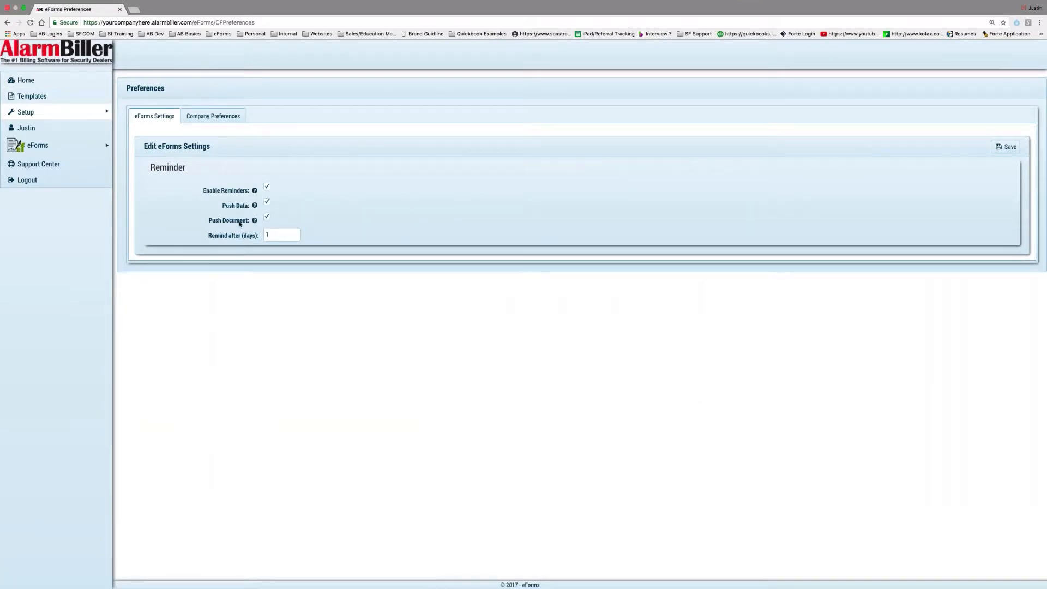
pyautogui.moveTo(255, 221)
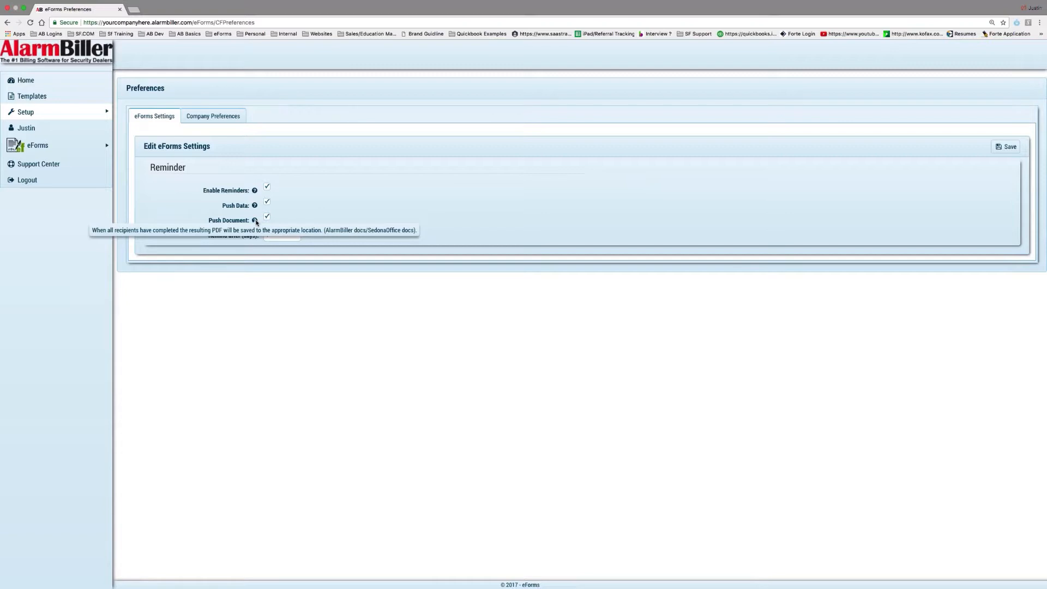
pyautogui.click(53, 82)
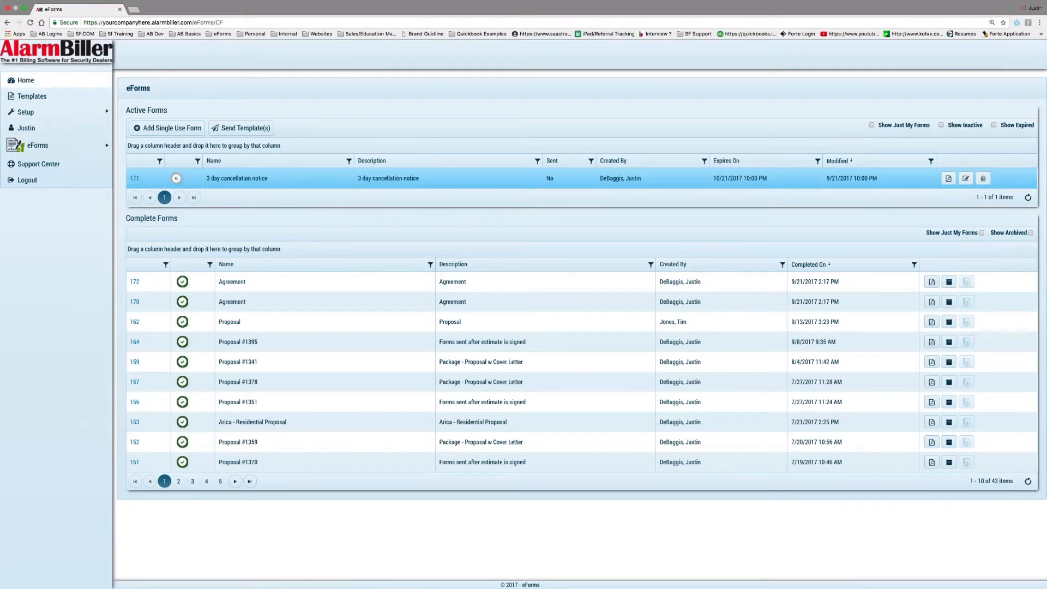
# Open the 3 day cancellation notice form, add a Stage 1 recipient, and preview it as PDF
pyautogui.click(134, 179)
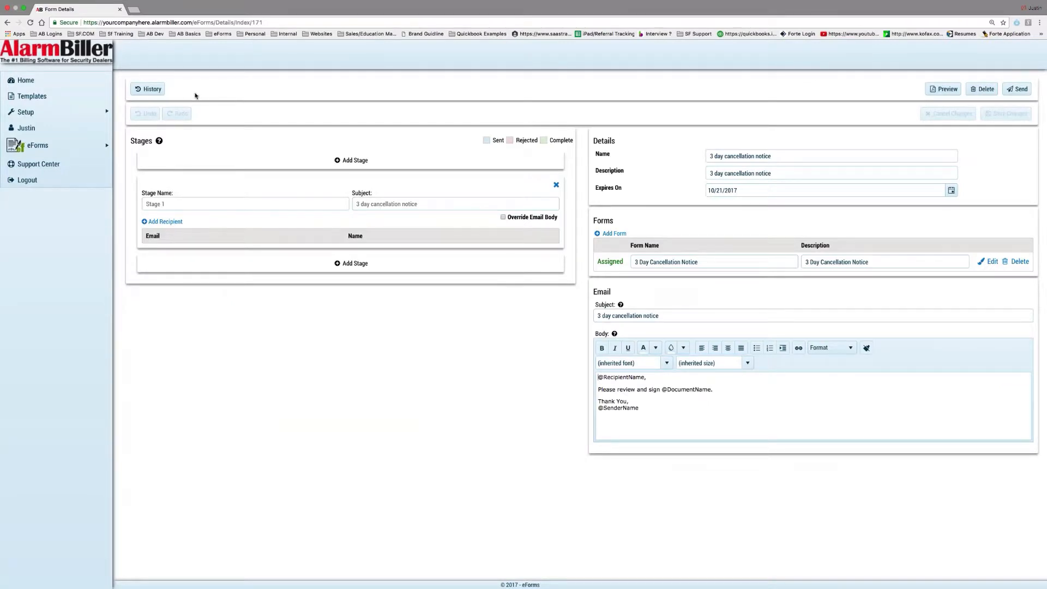
pyautogui.click(164, 221)
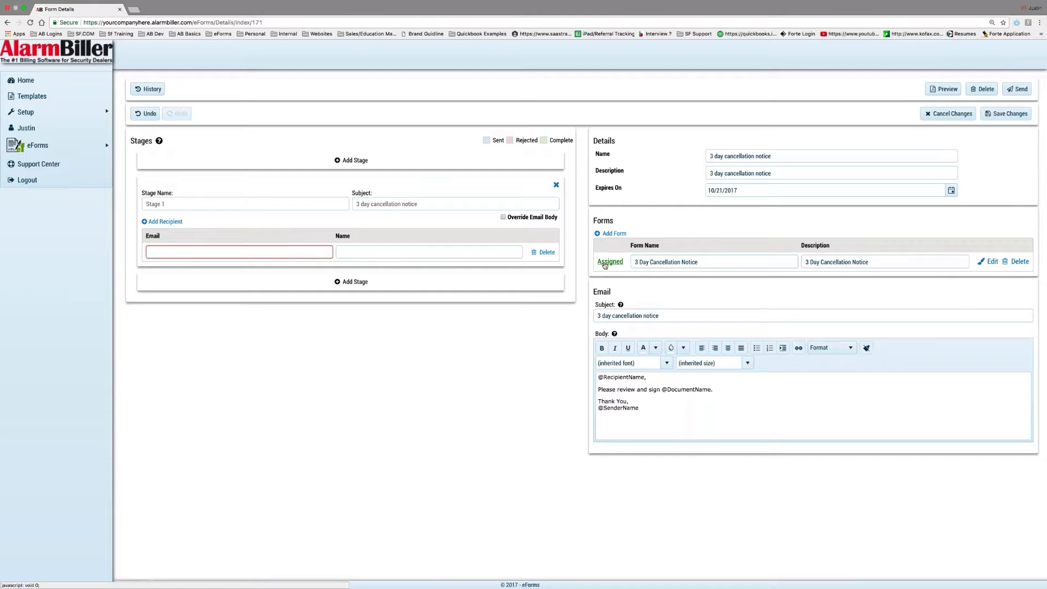
pyautogui.click(943, 90)
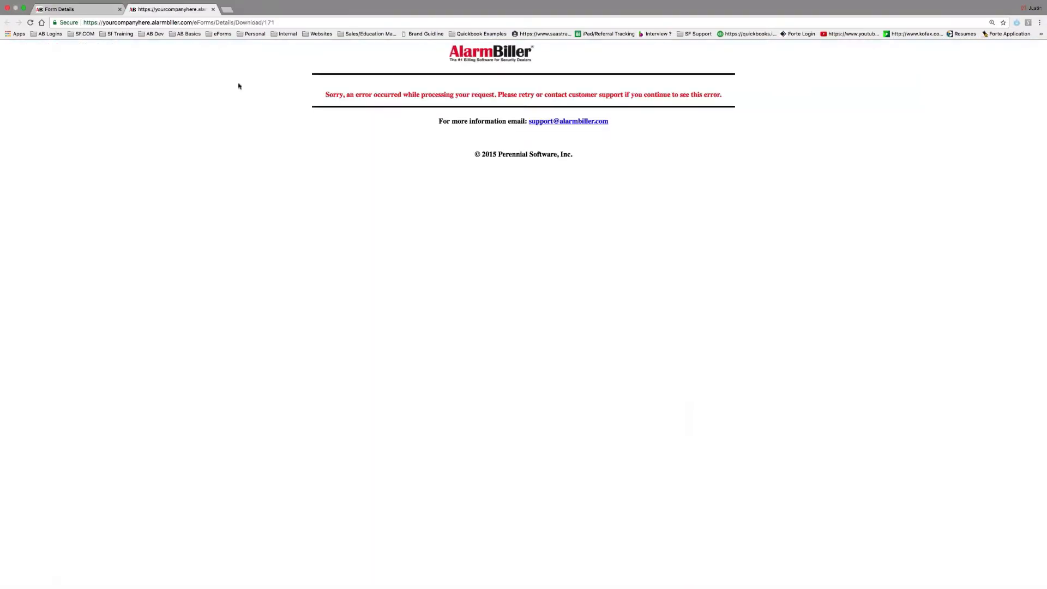
# Try saving the form, delete its Stage 1, and head to Templates without saving
pyautogui.click(214, 9)
pyautogui.click(1007, 114)
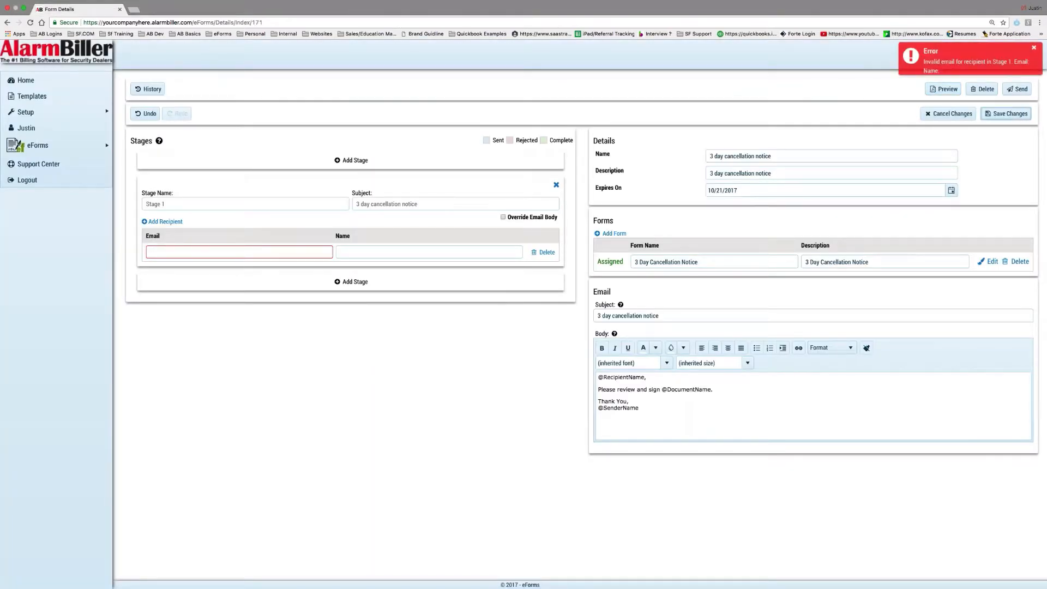
pyautogui.click(557, 186)
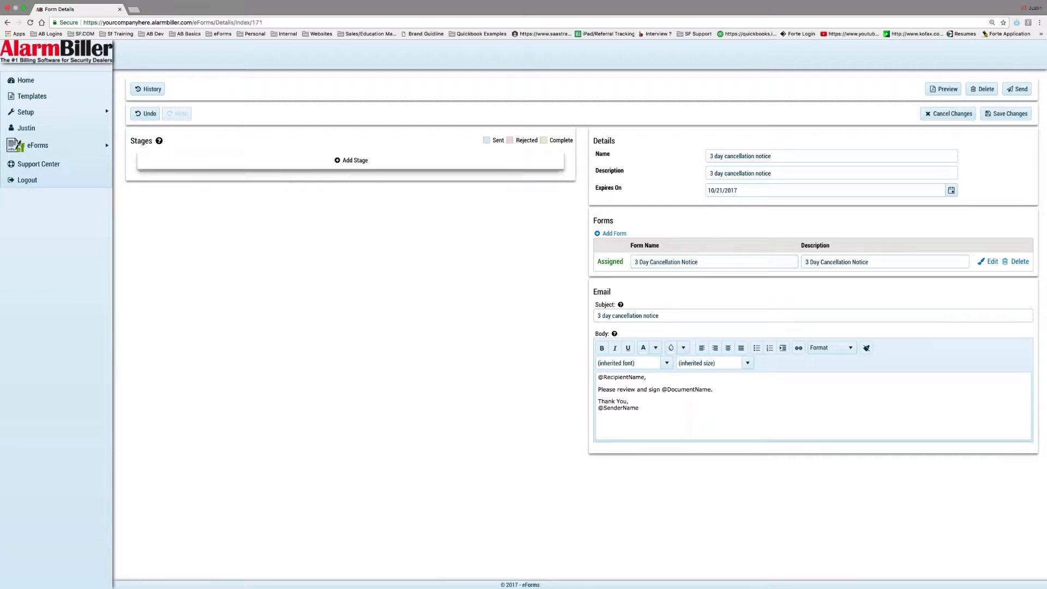
pyautogui.click(54, 96)
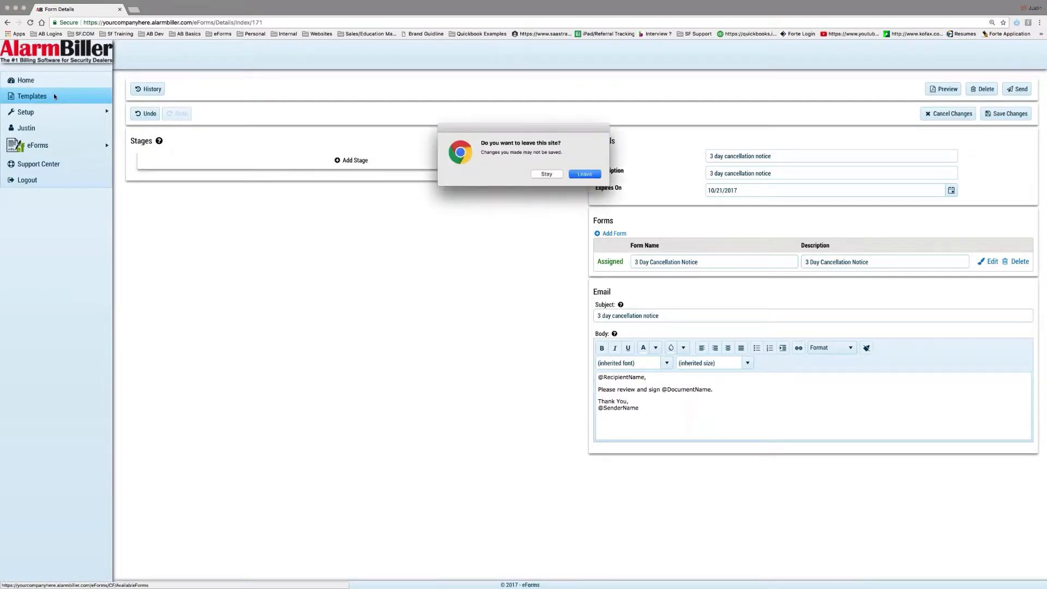
# Leave the form unsaved, go to the Packages list under Templates, and add a new package
pyautogui.click(585, 174)
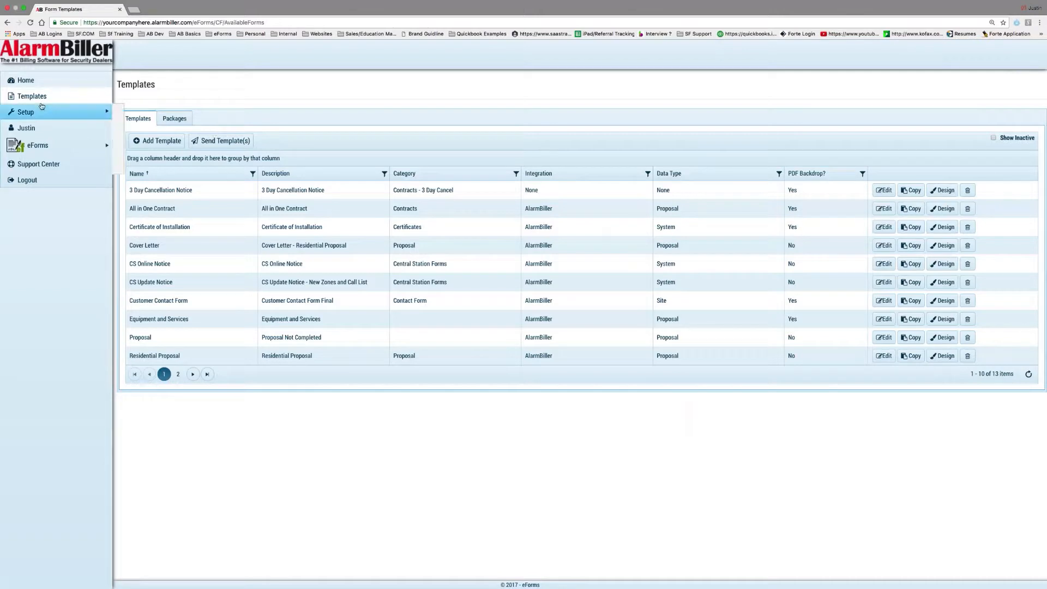
pyautogui.moveTo(109, 111)
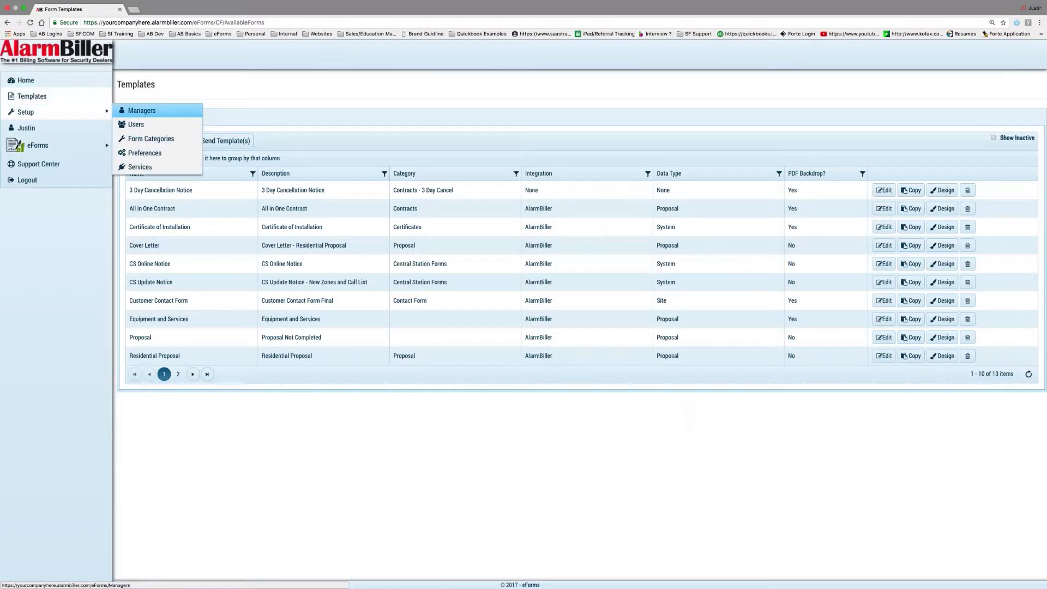
pyautogui.click(181, 122)
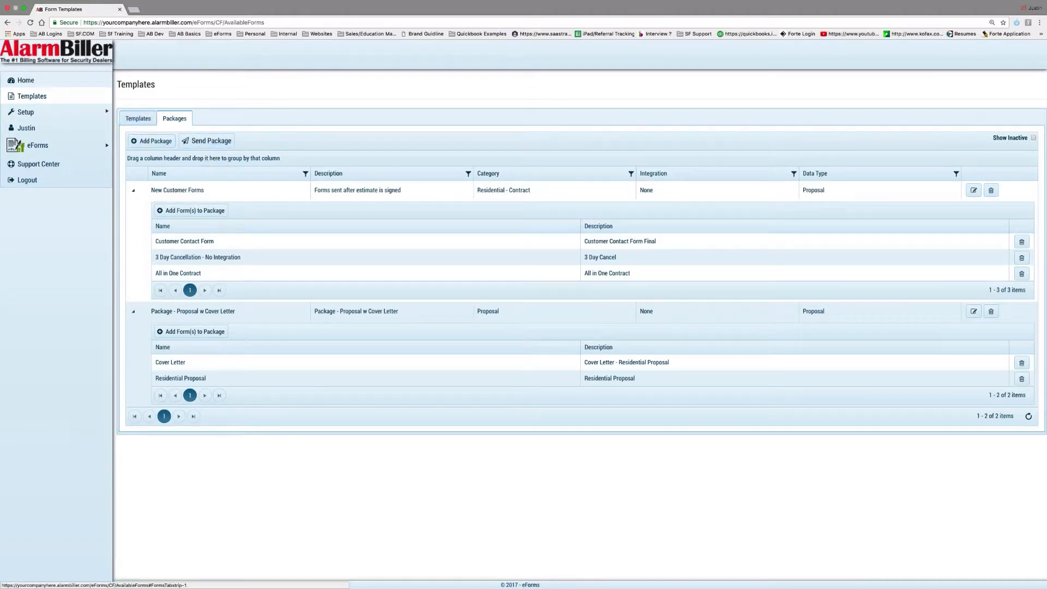
pyautogui.click(155, 143)
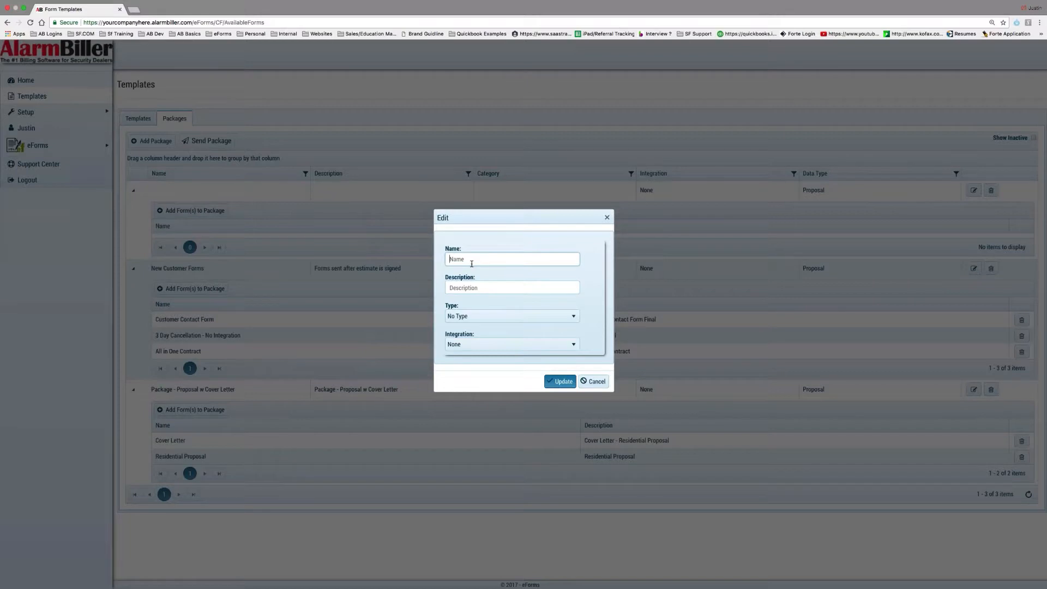
# Save the new package with name and description 'test', No Type, and AlarmBiller integration
pyautogui.write('test')
pyautogui.click(472, 288)
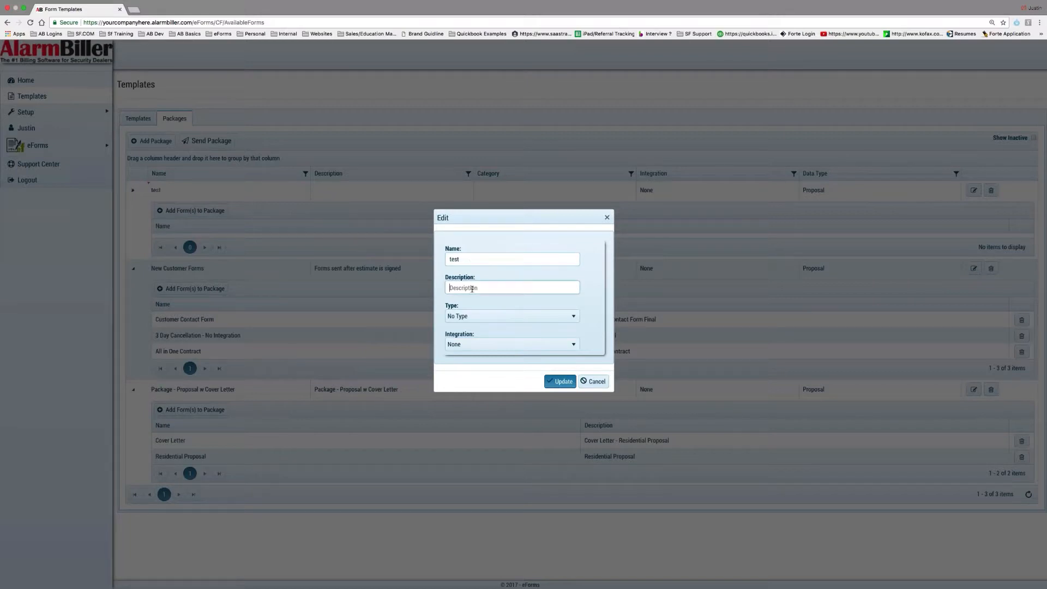
pyautogui.write('test')
pyautogui.click(503, 316)
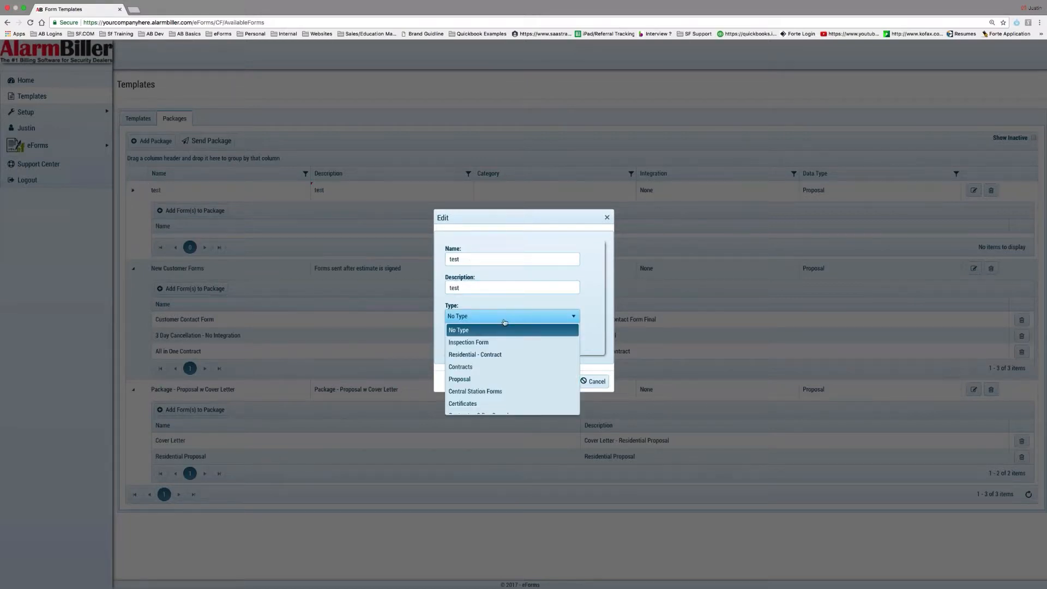
pyautogui.click(505, 329)
pyautogui.click(492, 345)
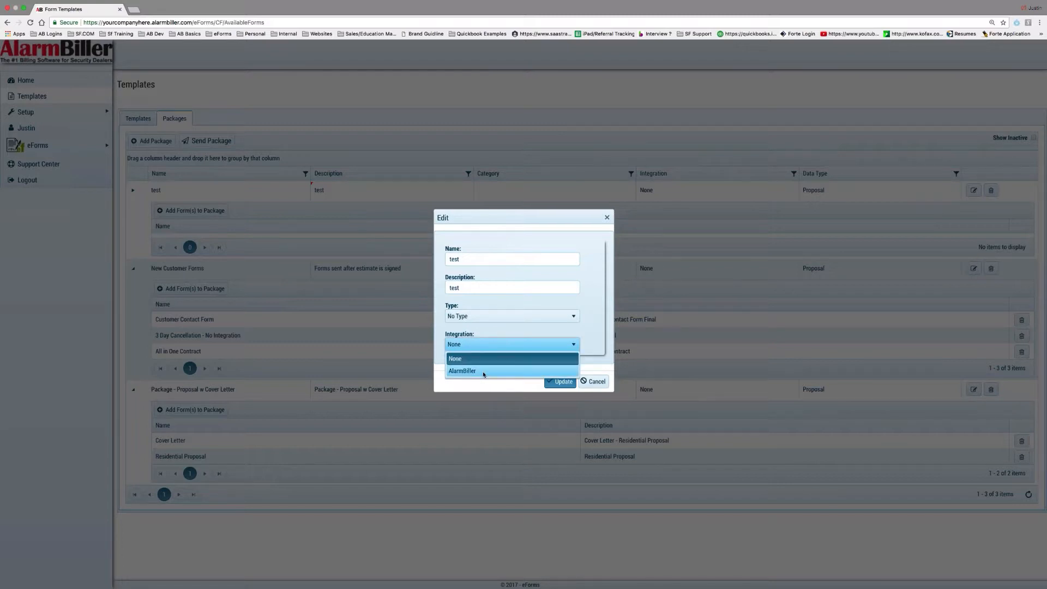
pyautogui.click(483, 372)
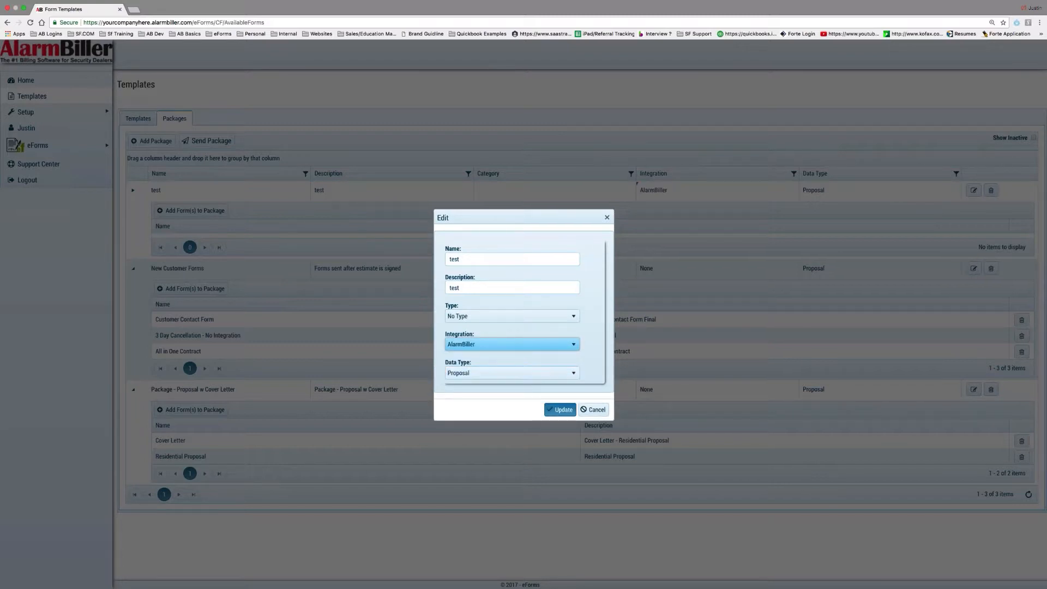
pyautogui.click(561, 410)
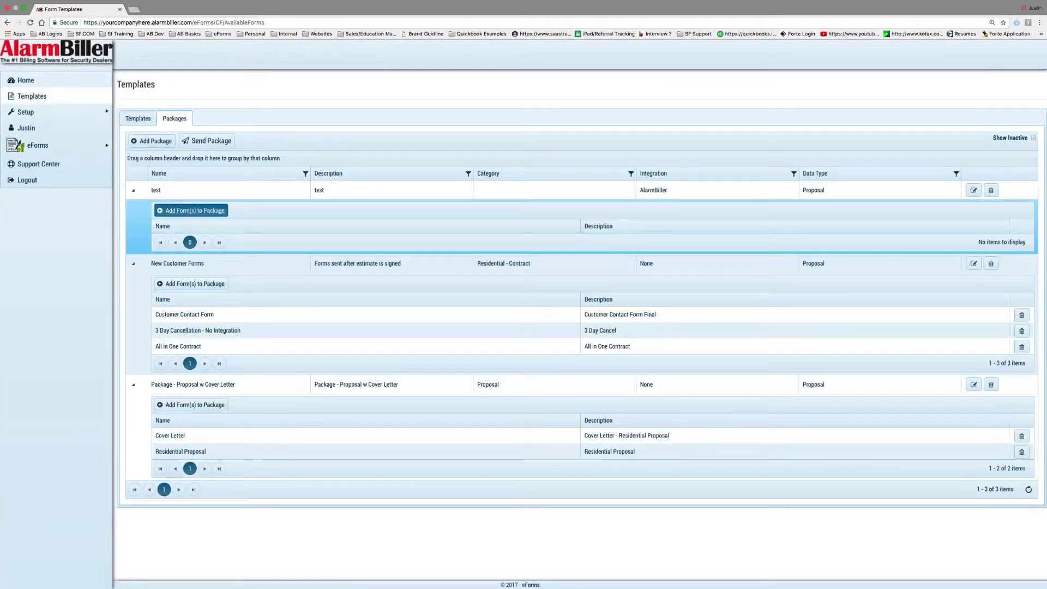
# Add the Cover Letter and Residential Proposal - Line Item Pricing forms to the test package
pyautogui.click(191, 211)
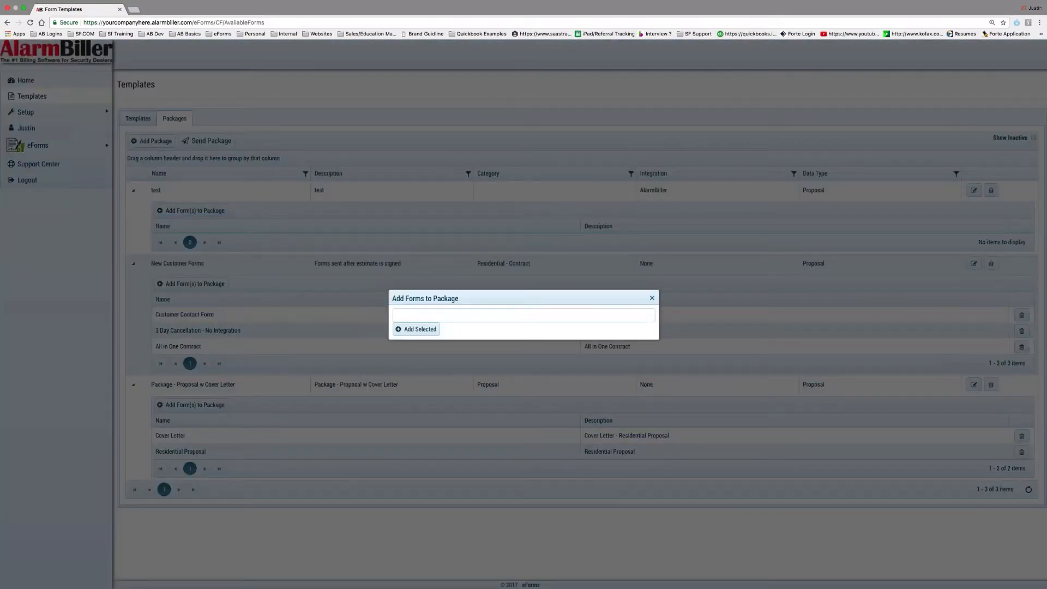
pyautogui.click(652, 297)
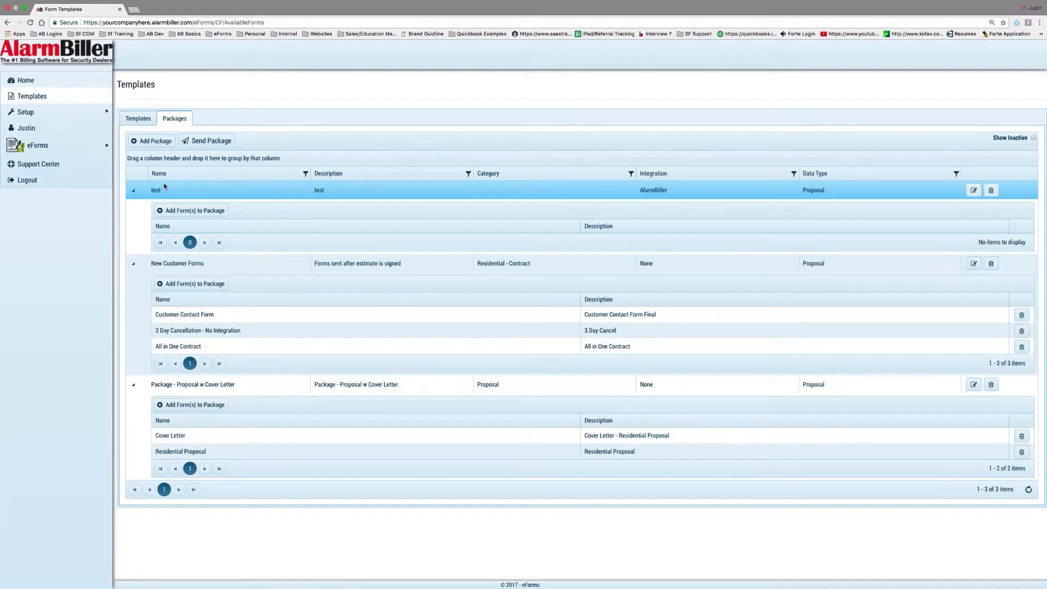
pyautogui.click(197, 213)
pyautogui.click(443, 317)
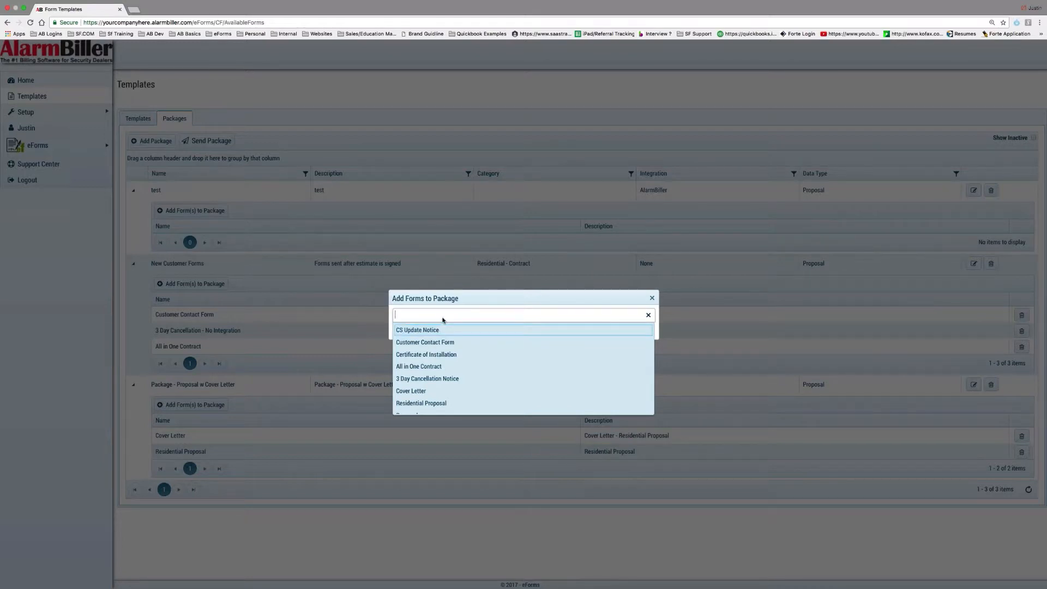
pyautogui.click(454, 378)
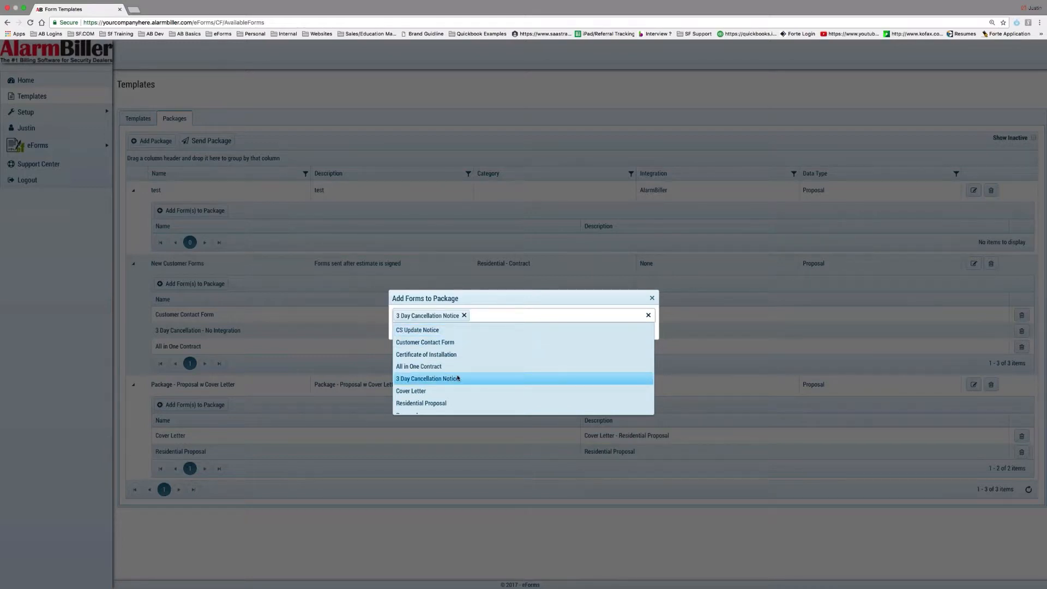
pyautogui.click(499, 392)
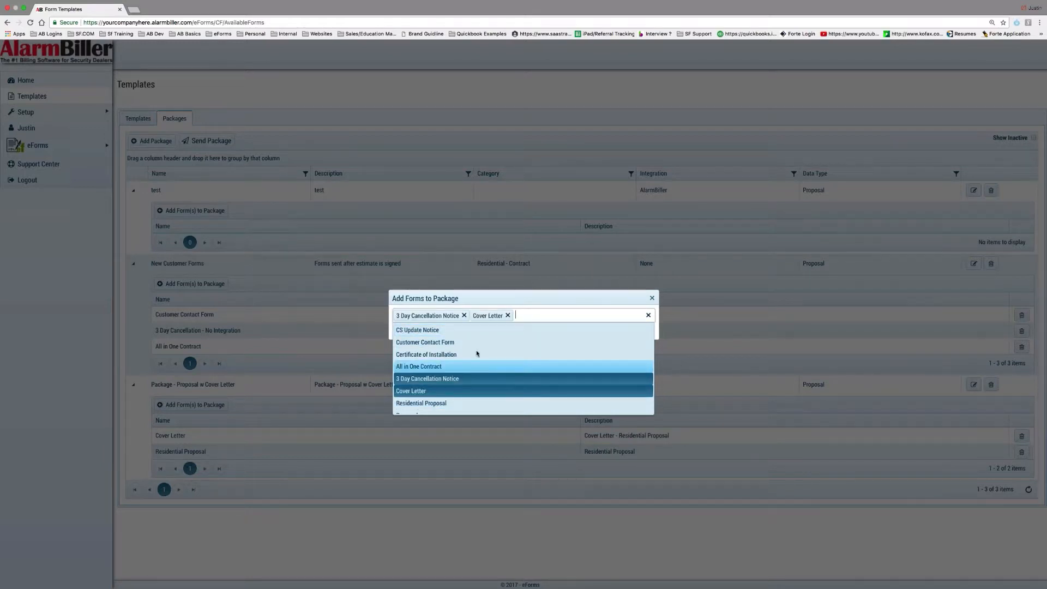
pyautogui.click(464, 315)
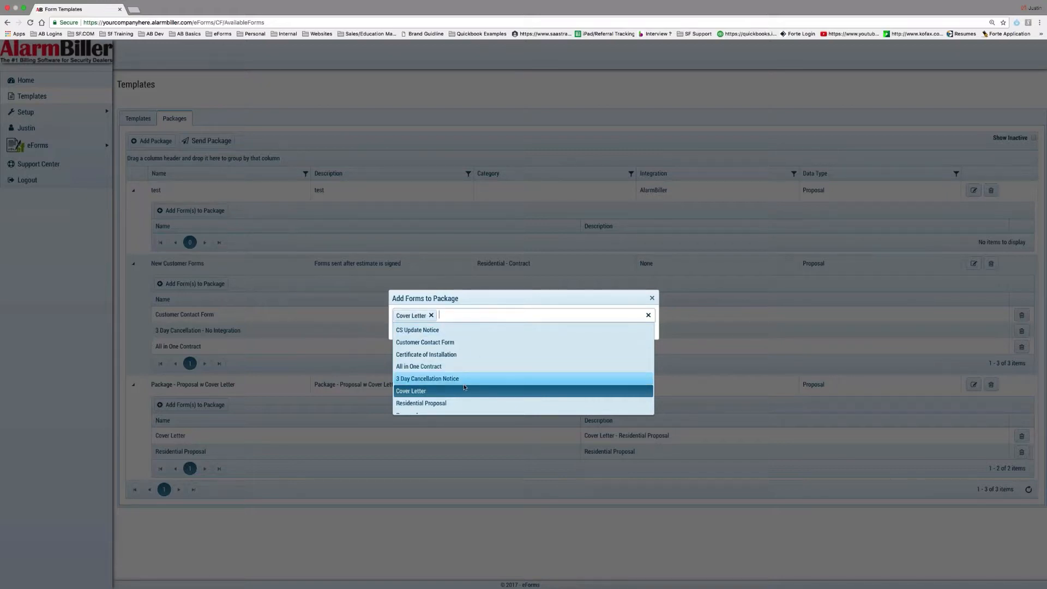
pyautogui.scroll(-3, 463, 376)
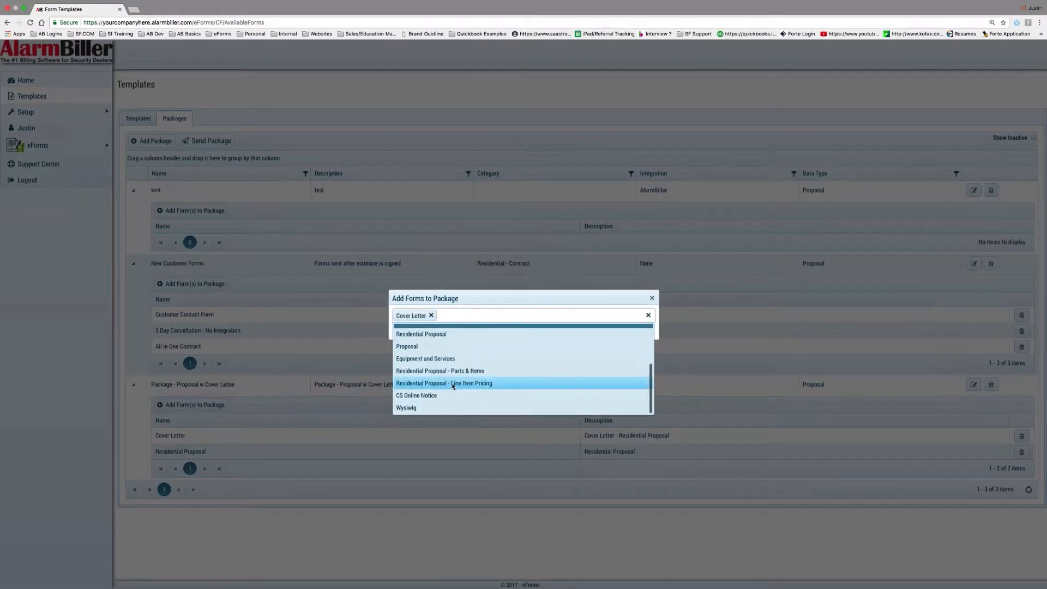
pyautogui.click(453, 383)
pyautogui.click(551, 316)
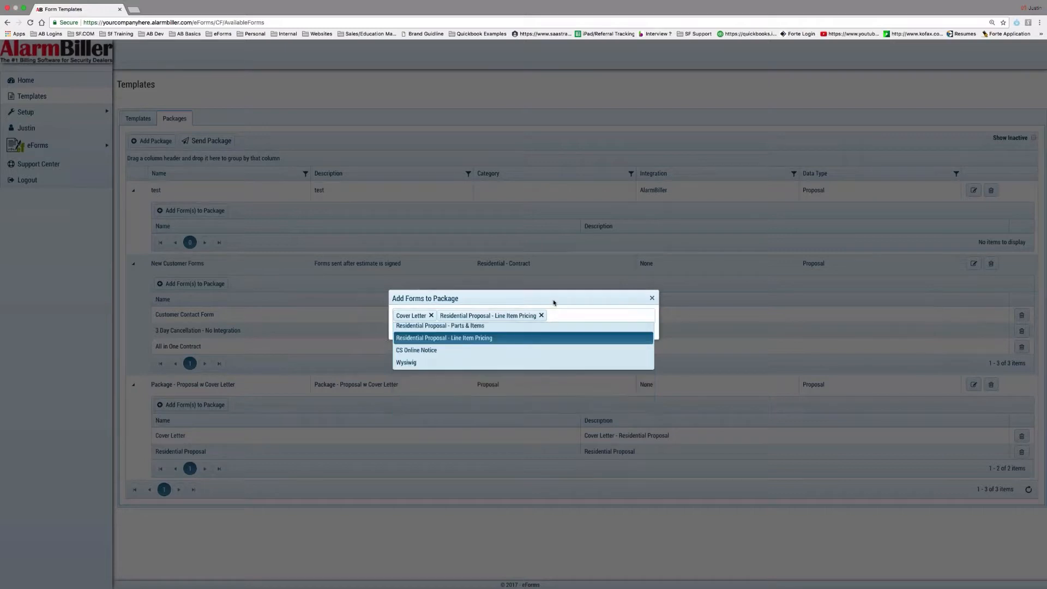
pyautogui.click(417, 329)
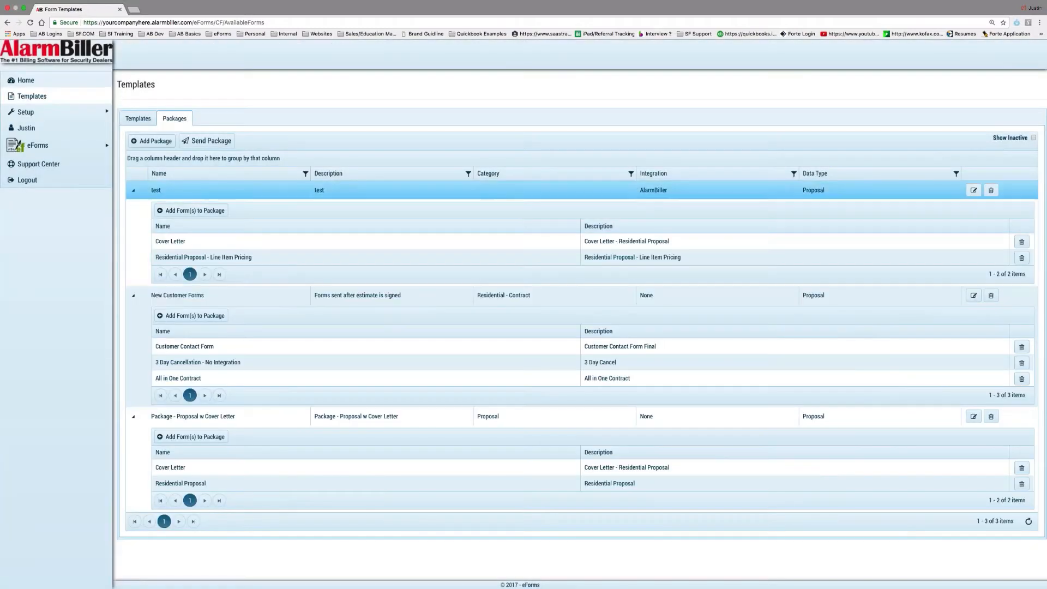
pyautogui.click(973, 190)
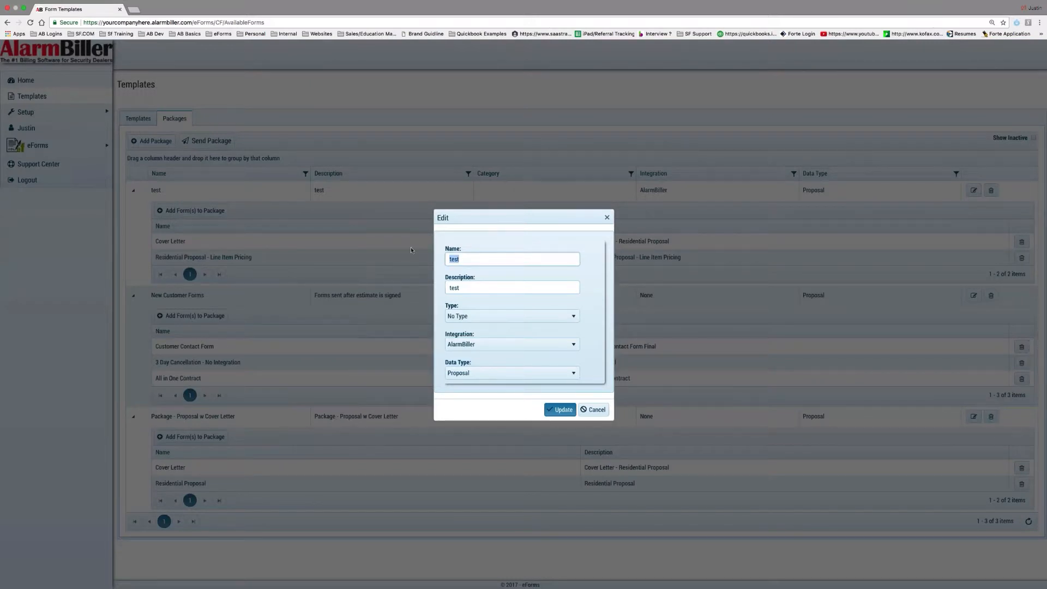
# Change the package's name and description from 'test' to 'Residential Proposal Package' and update it
pyautogui.write('Residential Proposal Packa')
pyautogui.press('BackSpace')
pyautogui.press('BackSpace')
pyautogui.press('BackSpace')
pyautogui.press('BackSpace')
pyautogui.write('ackage')
pyautogui.tripleClick(460, 259)
pyautogui.hotkey('ctrl', 'c')
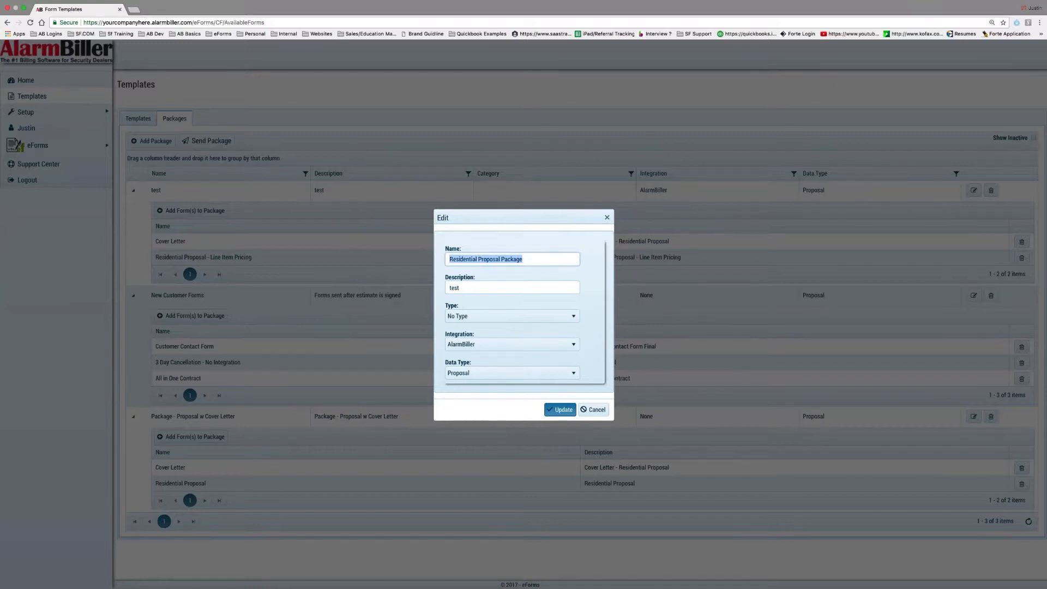
pyautogui.click(493, 286)
pyautogui.hotkey('ctrl', 'v')
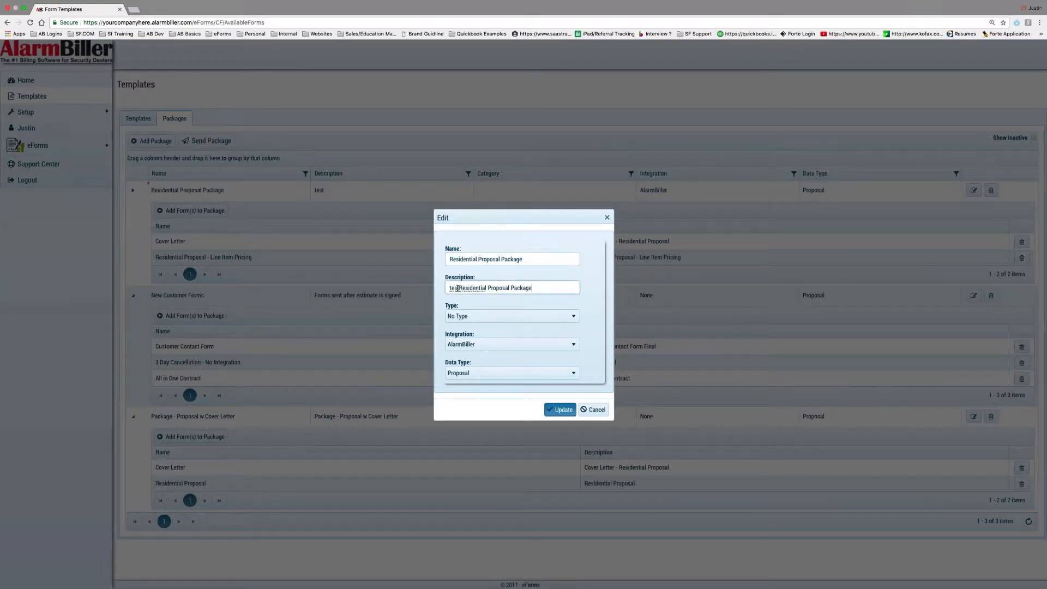
pyautogui.moveTo(459, 288); pyautogui.dragTo(449, 288)
pyautogui.press('BackSpace')
pyautogui.click(560, 410)
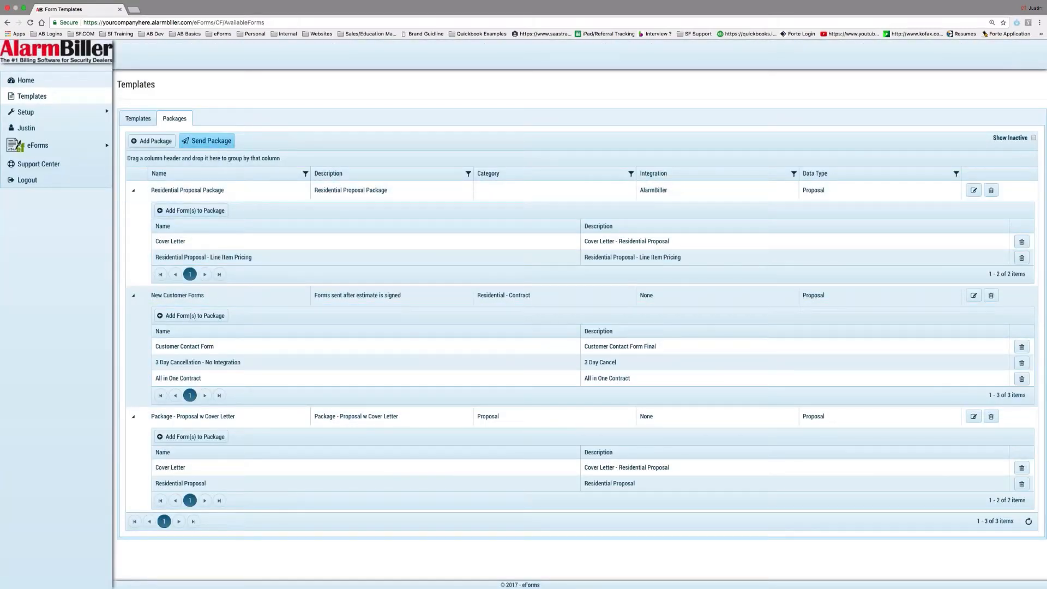
# Check that Residential Proposal Package is offered in the Send Template(s) list
pyautogui.click(138, 119)
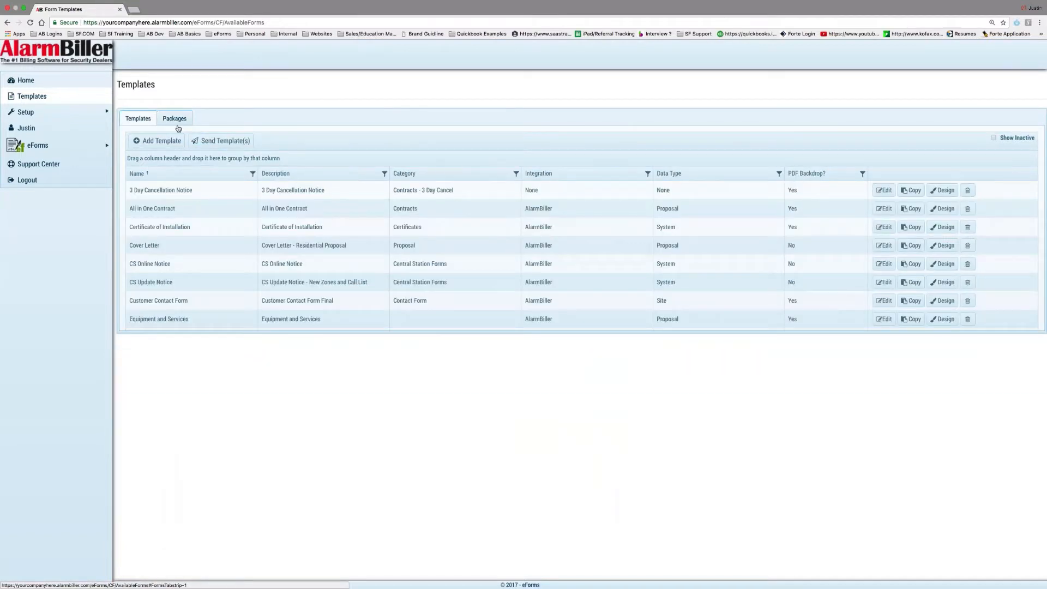
pyautogui.click(158, 141)
pyautogui.click(542, 330)
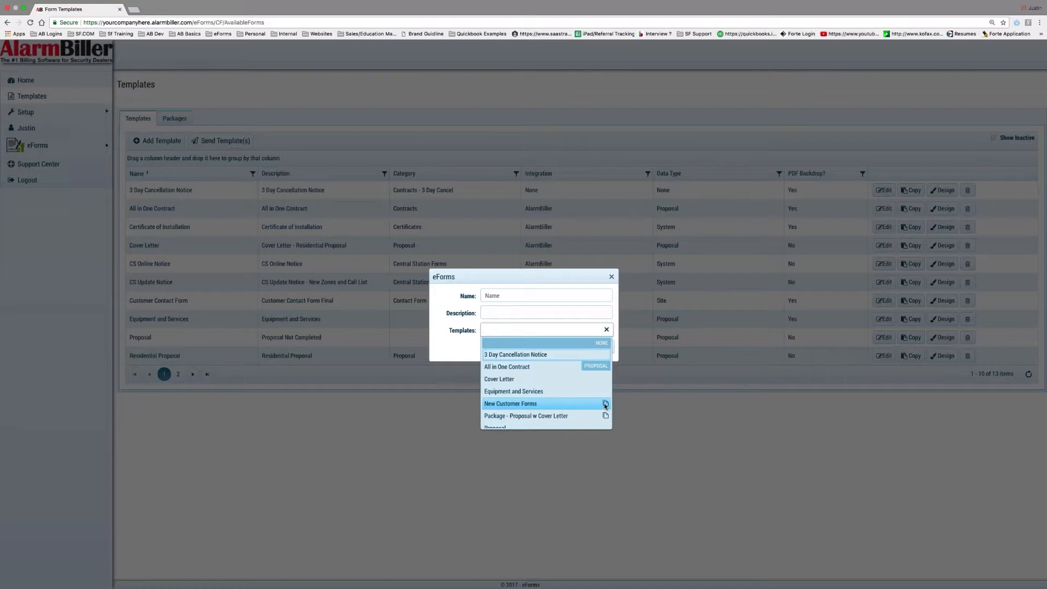
pyautogui.scroll(-2, 596, 414)
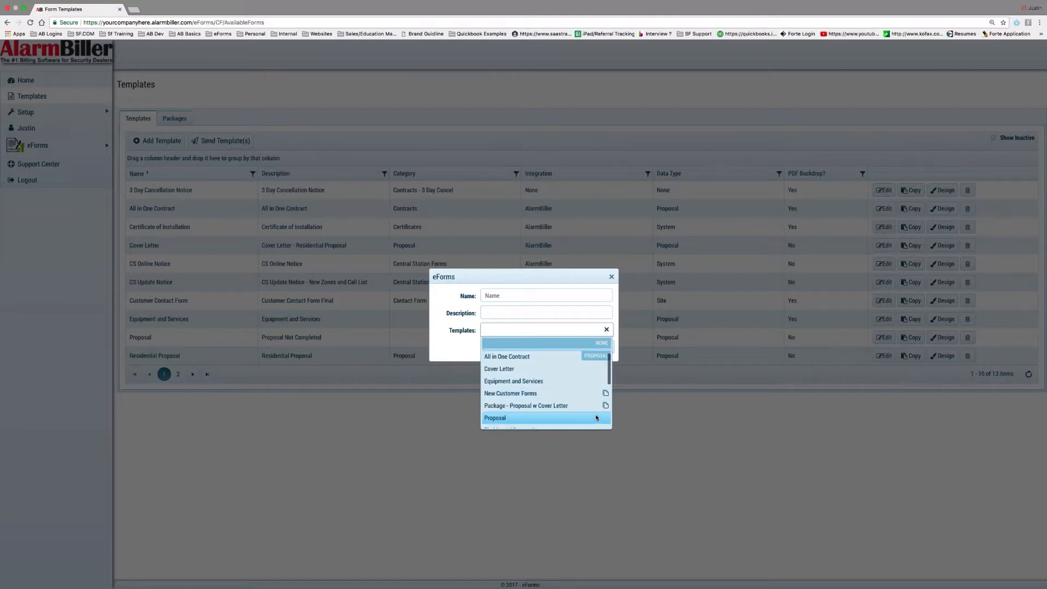
pyautogui.scroll(-2, 596, 417)
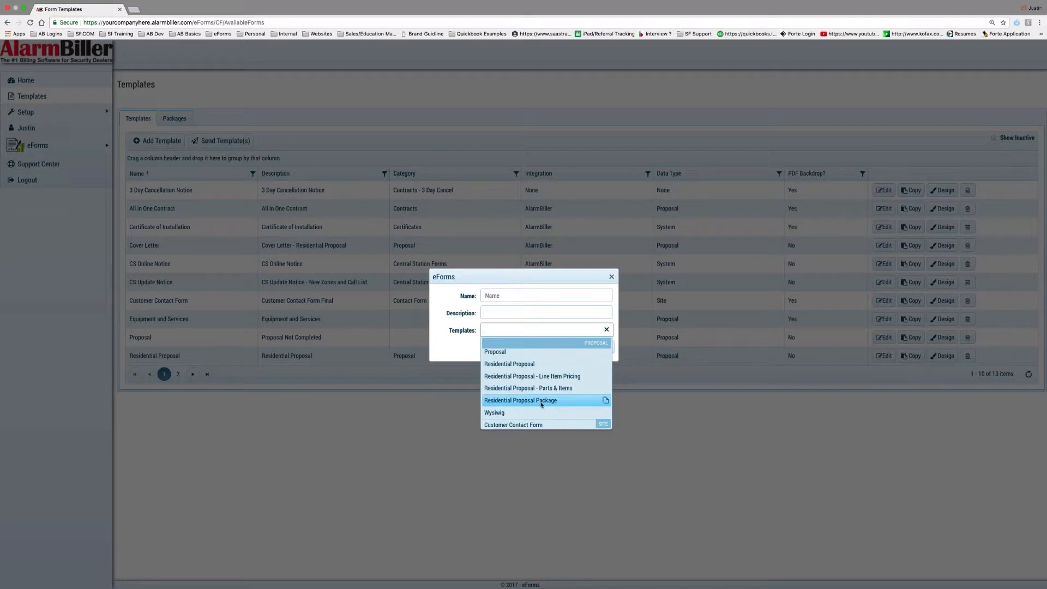
pyautogui.click(583, 404)
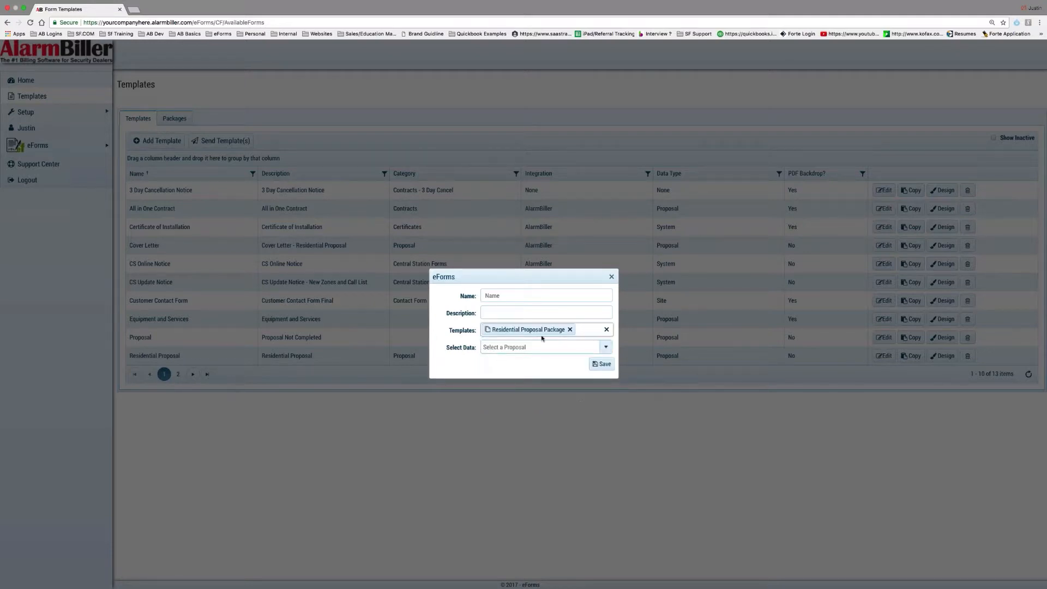
# Close the template send window and start Send Package from the Packages list
pyautogui.click(612, 277)
pyautogui.click(171, 124)
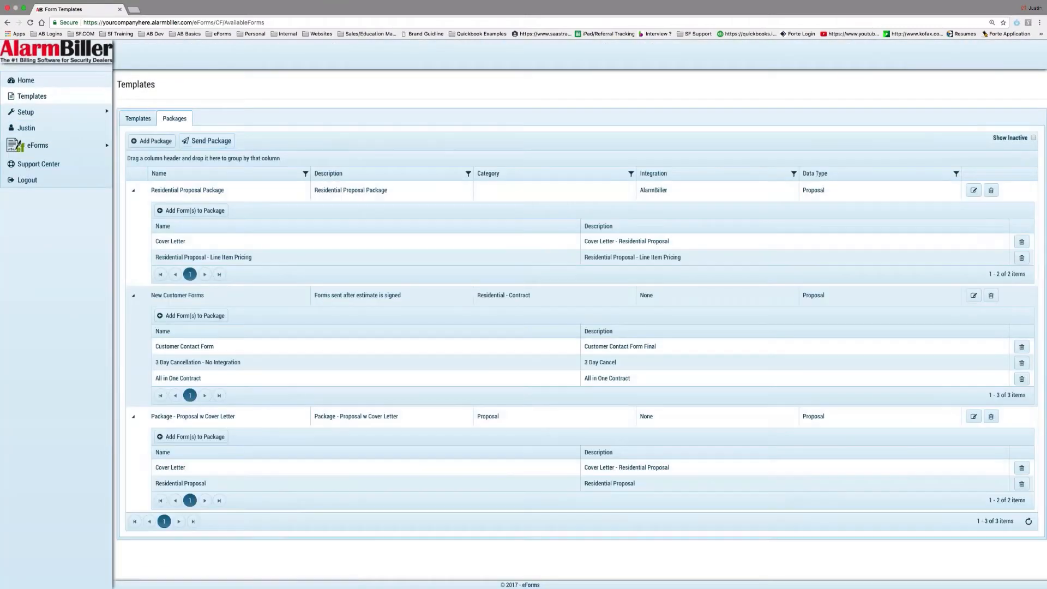
pyautogui.click(153, 141)
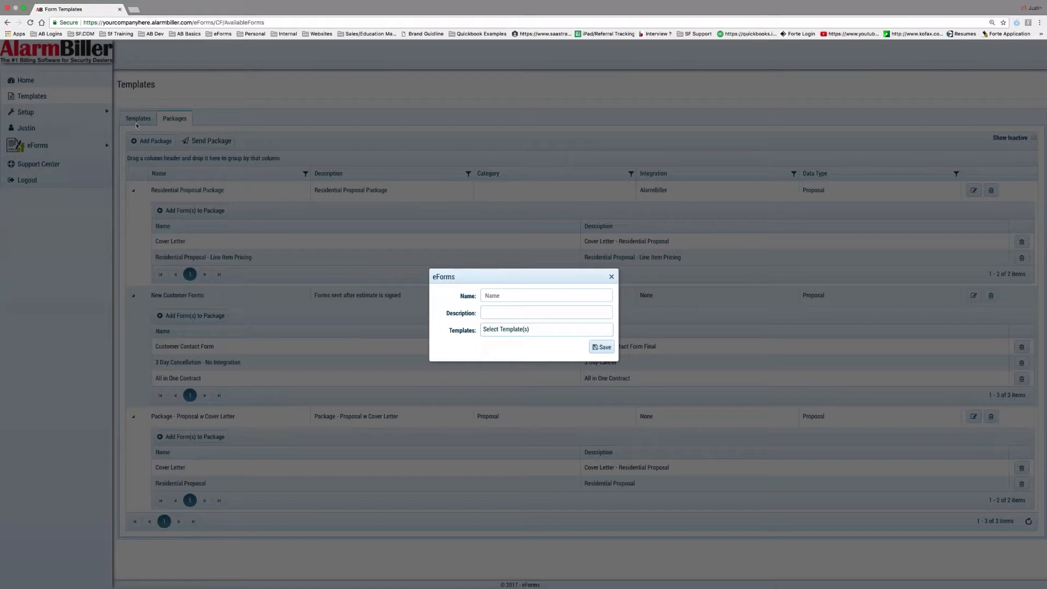
# Send Residential Proposal Package as an eForm named 'test', attached to the customer's proposal
pyautogui.click(536, 332)
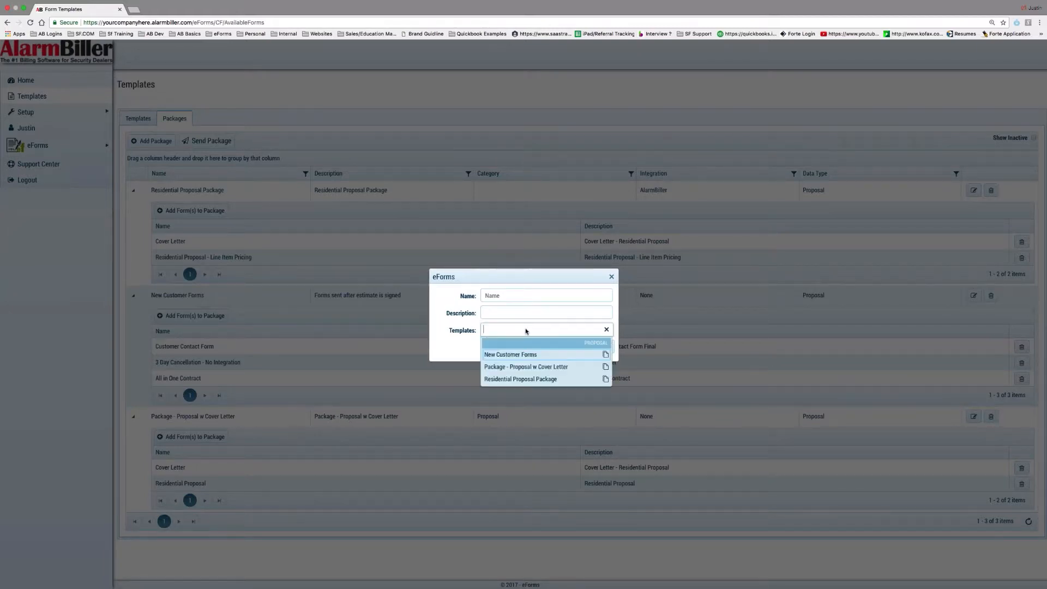
pyautogui.click(535, 381)
pyautogui.click(495, 299)
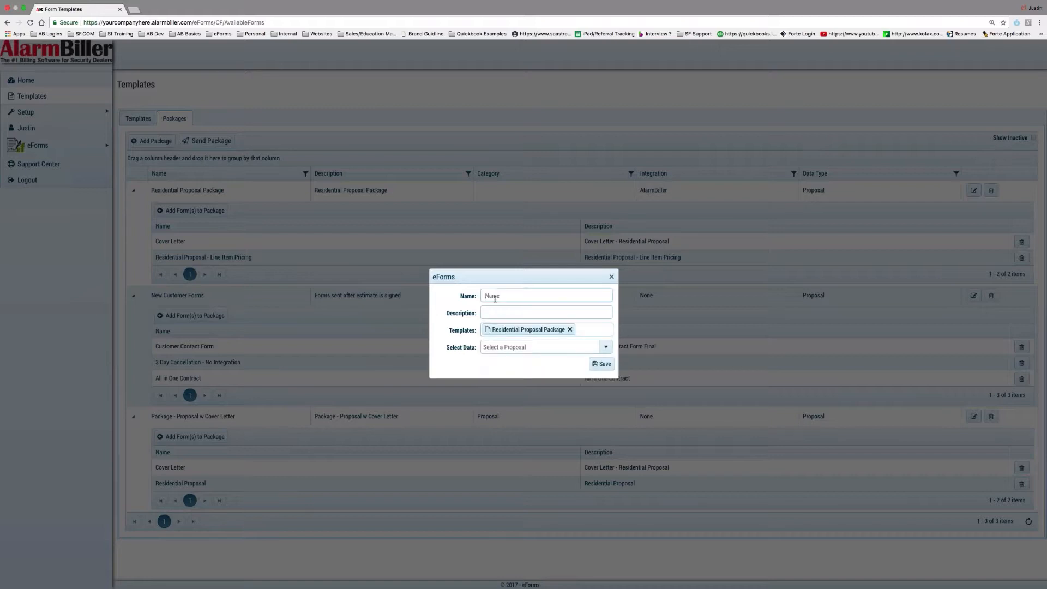
pyautogui.write('test')
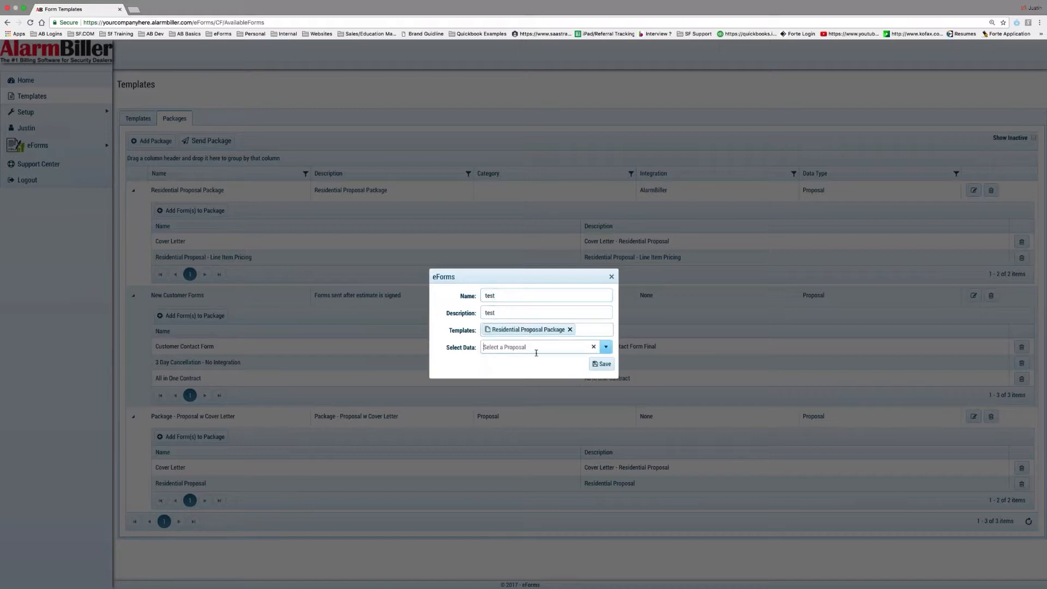
pyautogui.click(537, 347)
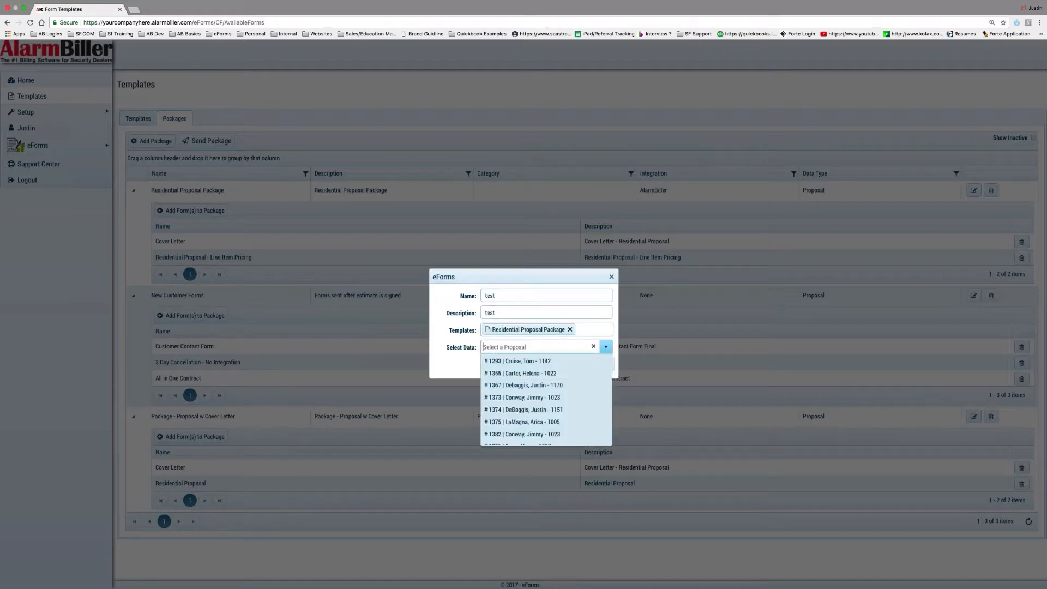
pyautogui.click(540, 424)
pyautogui.click(601, 364)
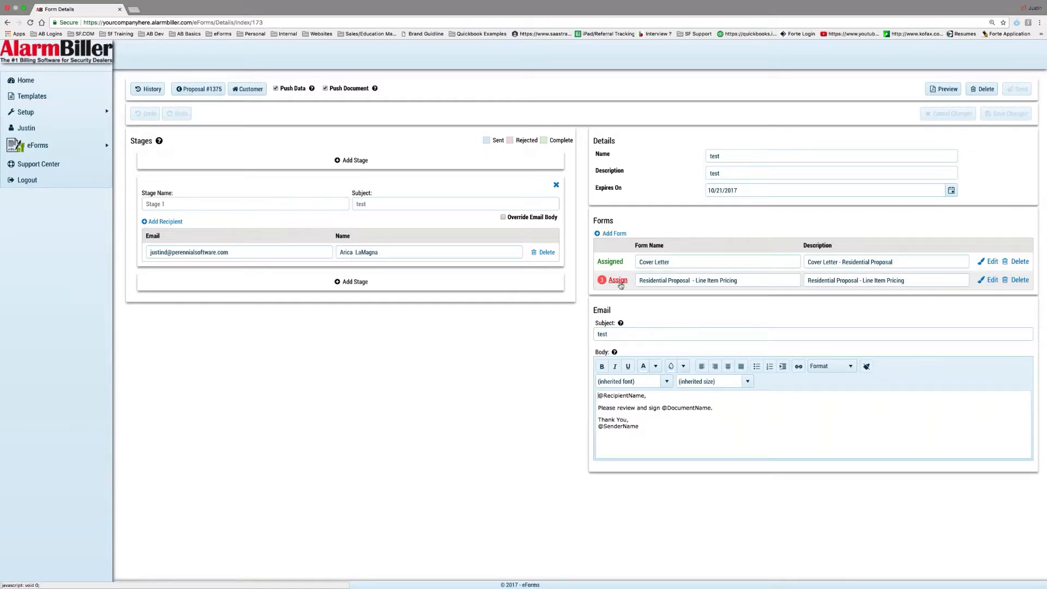
# Add a second Stage 1 recipient with their e-mail and name, save, and open Line Item Pricing assignment
pyautogui.moveTo(621, 286)
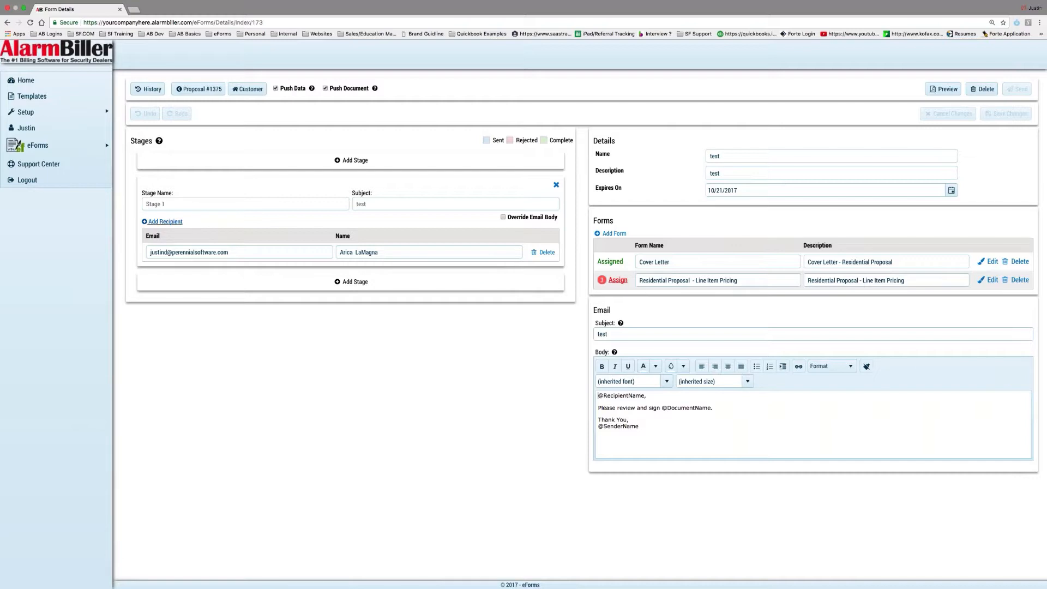
pyautogui.click(165, 222)
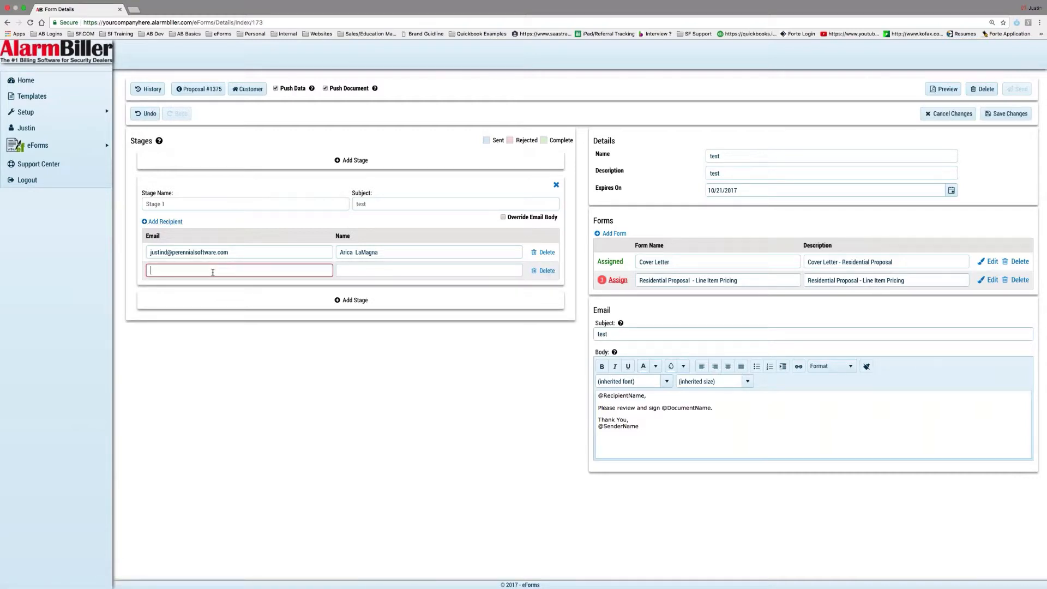
pyautogui.write('ju')
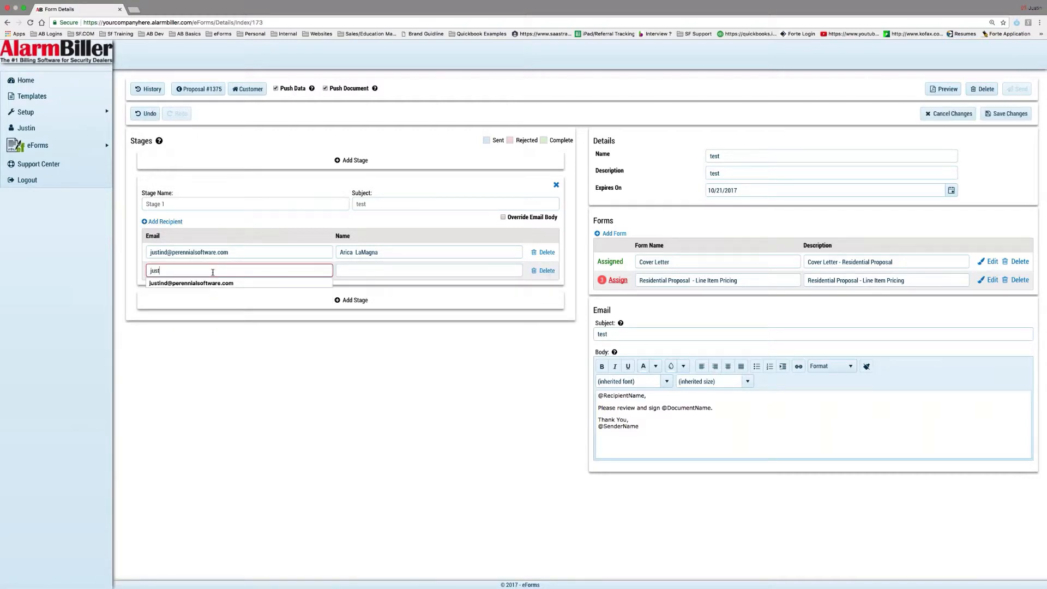
pyautogui.write('st')
pyautogui.press('BackSpace')
pyautogui.press('BackSpace')
pyautogui.press('BackSpace')
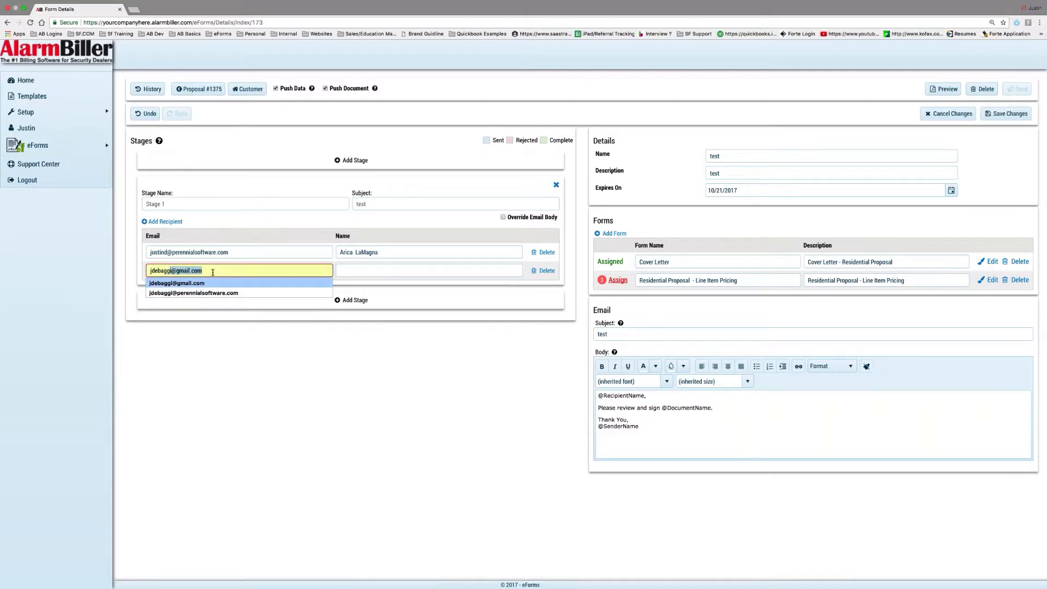
pyautogui.press('Tab')
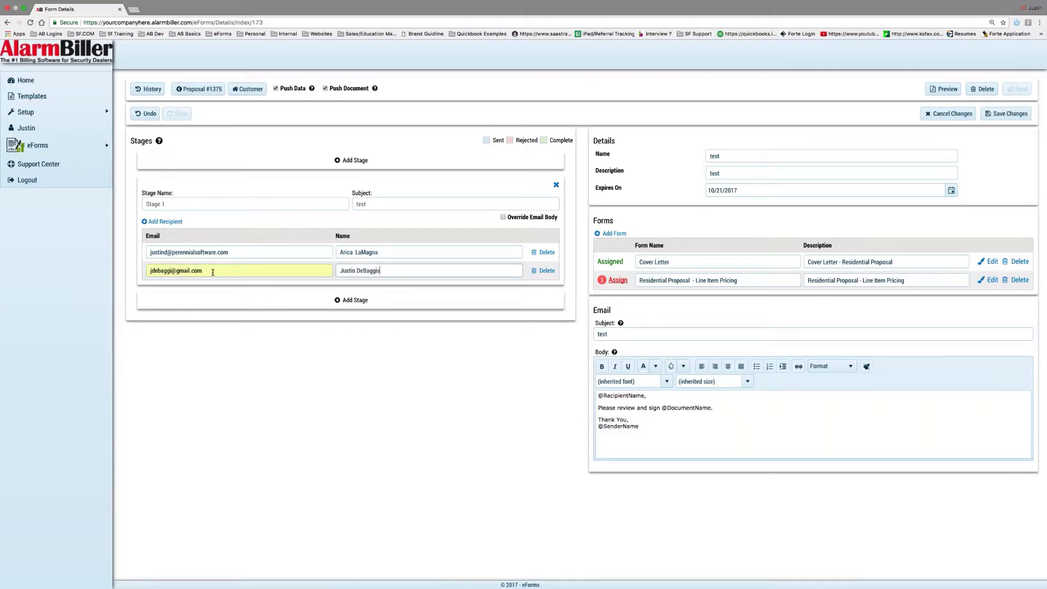
pyautogui.click(1007, 113)
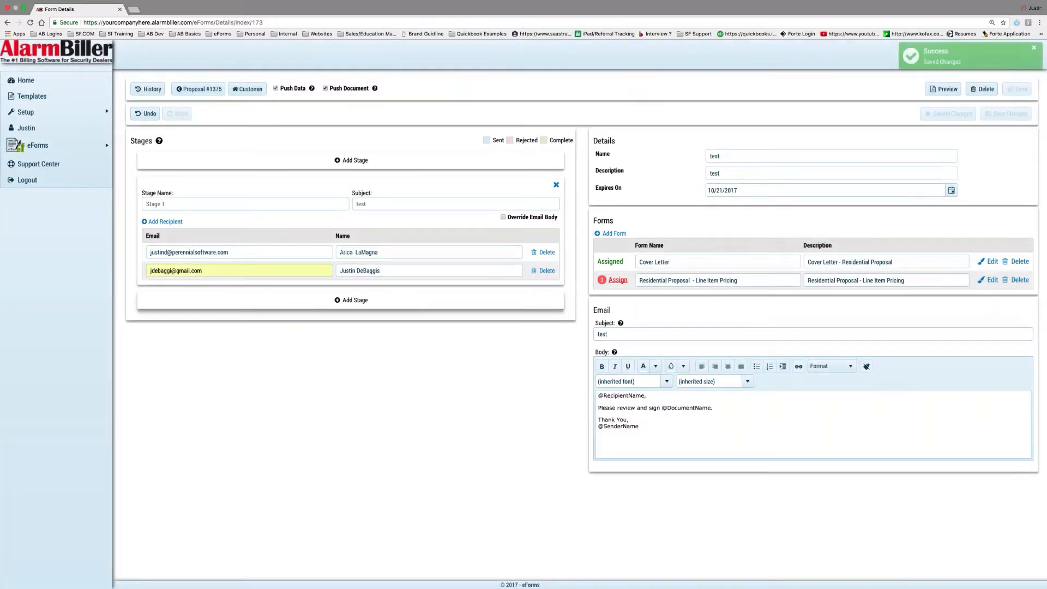
pyautogui.click(608, 283)
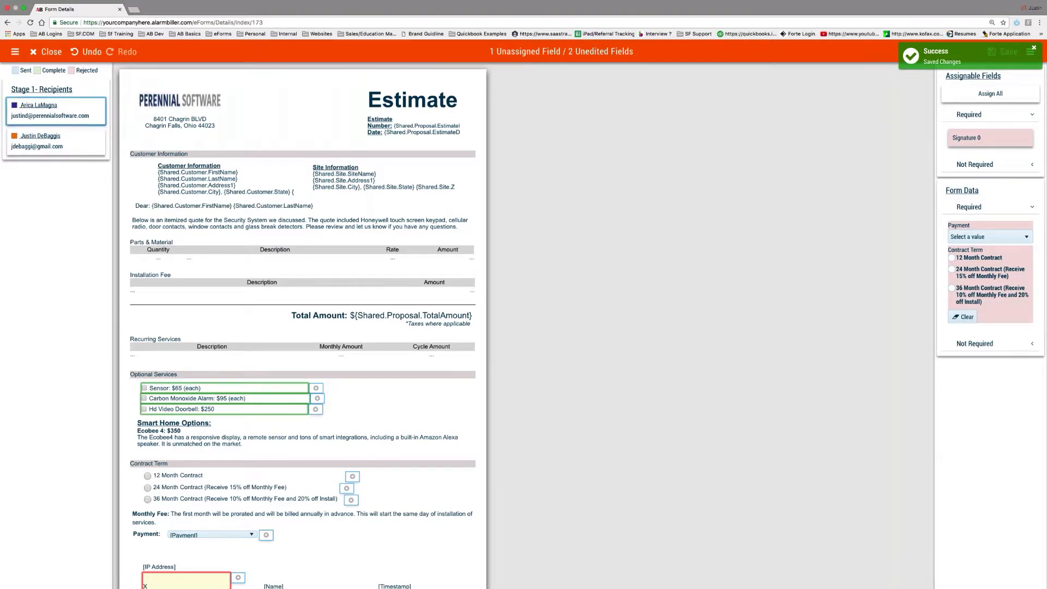
# Assign the signature and Sensor, Carbon Monoxide Alarm, Hd Video Doorbell options to both recipients
pyautogui.scroll(-2, 302, 327)
pyautogui.click(192, 487)
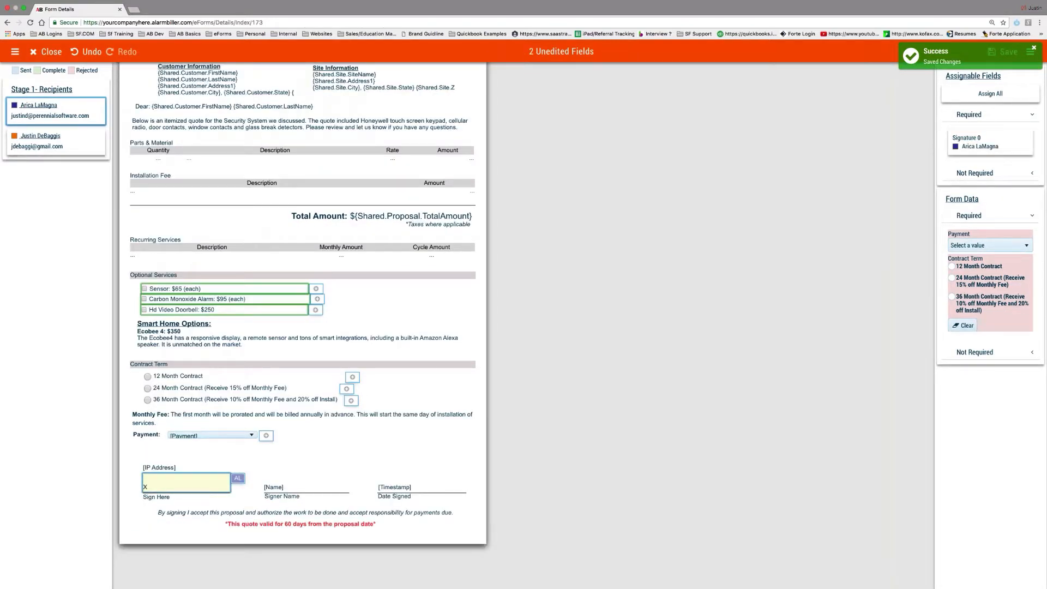
pyautogui.click(315, 291)
pyautogui.click(317, 300)
pyautogui.click(315, 310)
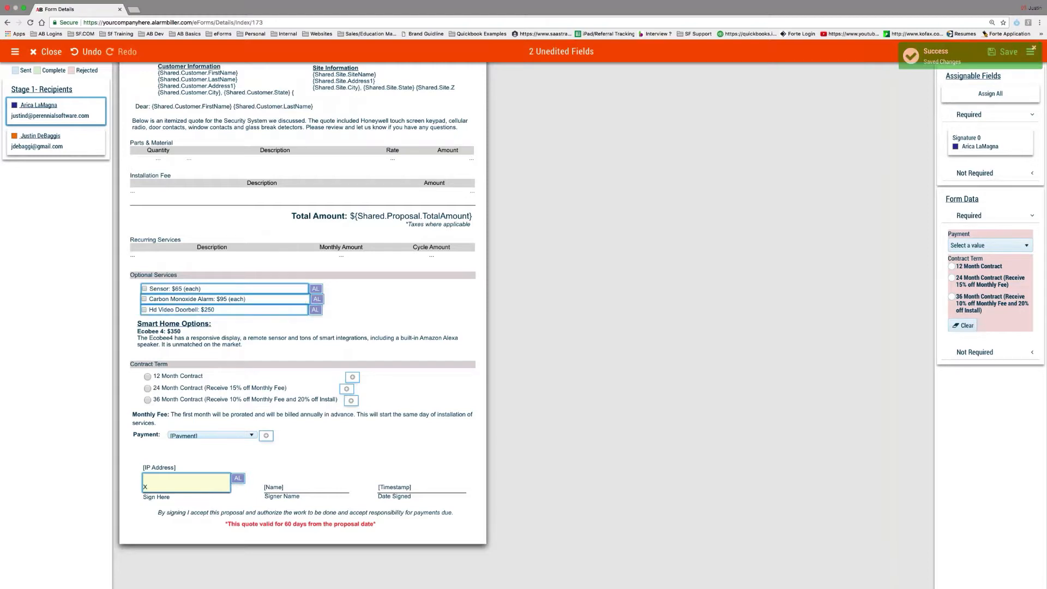
pyautogui.click(56, 142)
pyautogui.click(317, 290)
pyautogui.click(317, 300)
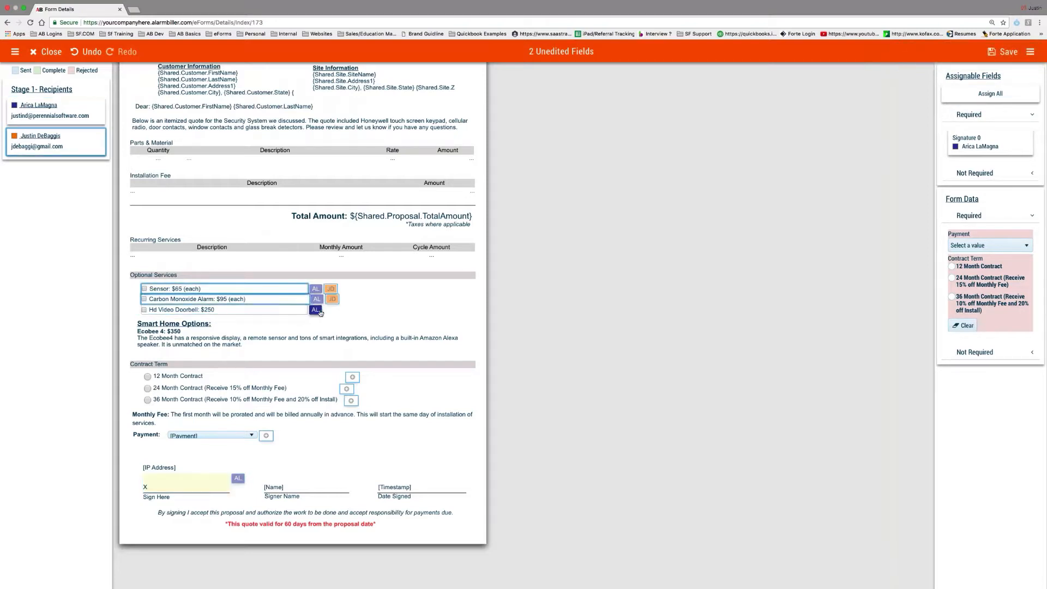
pyautogui.click(320, 312)
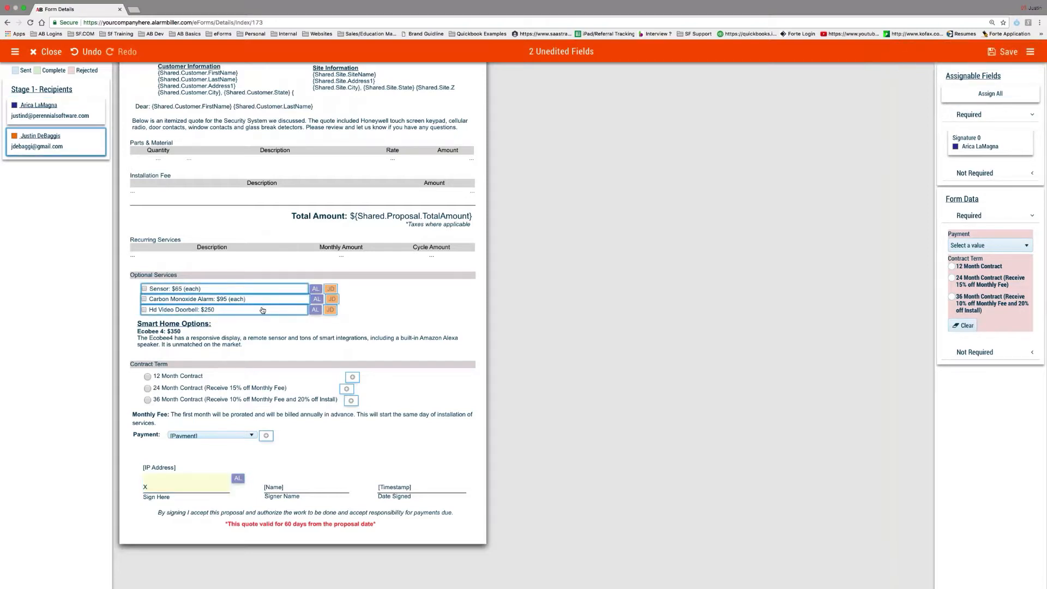
# Choose '50% Due upon acceptance' payment and 24 Month Contract, then save and close the editor
pyautogui.scroll(3, 262, 310)
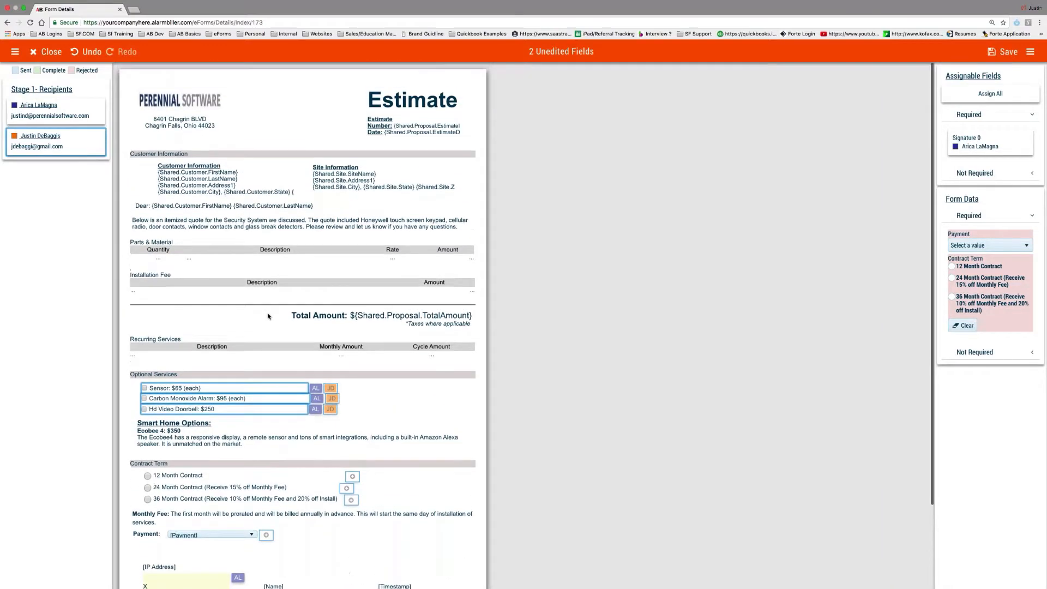
pyautogui.click(1001, 246)
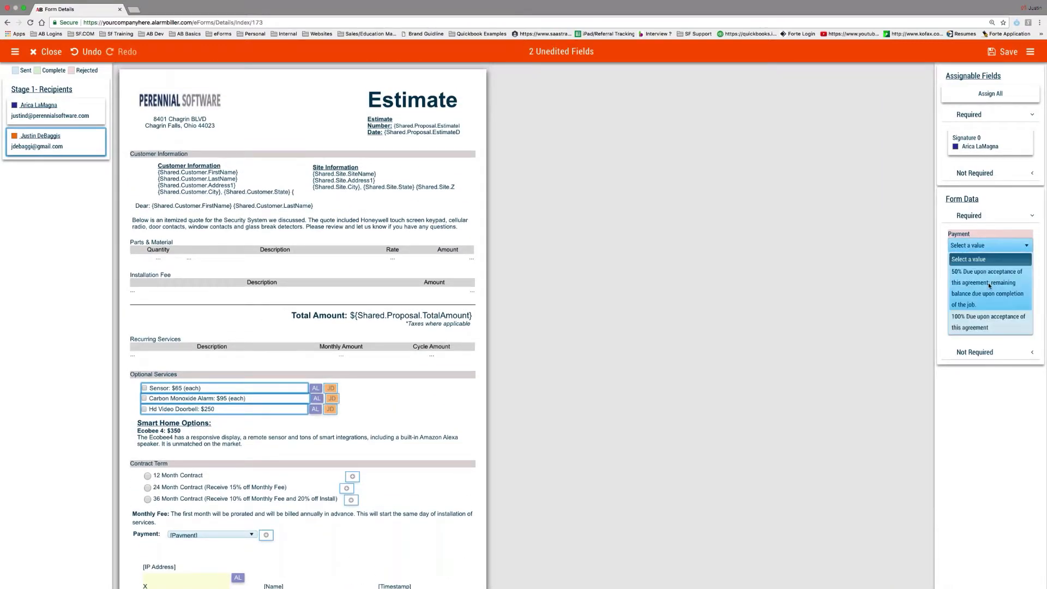
pyautogui.click(990, 286)
pyautogui.click(952, 278)
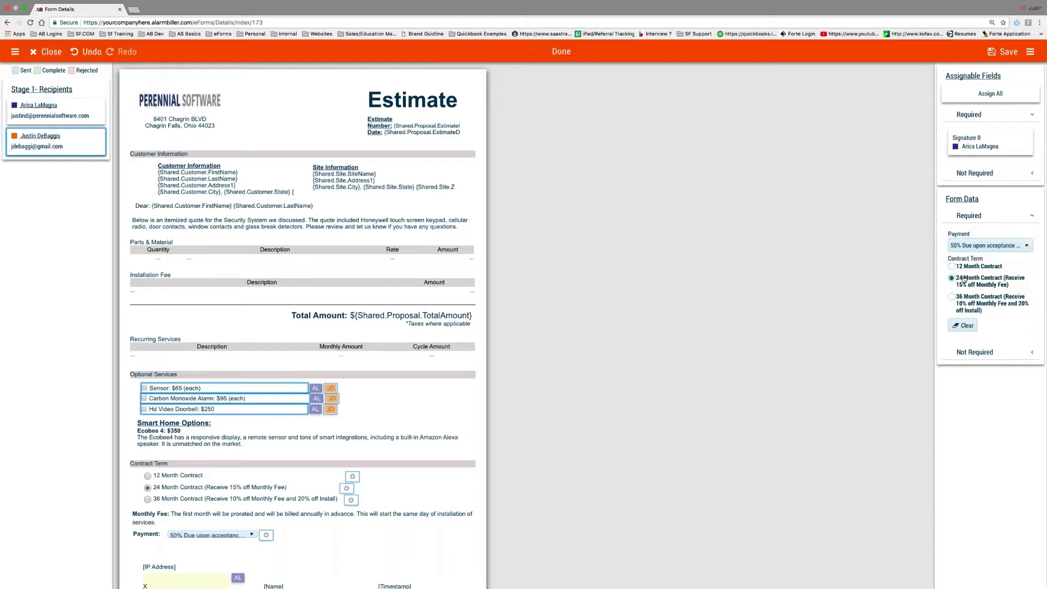
pyautogui.click(1003, 52)
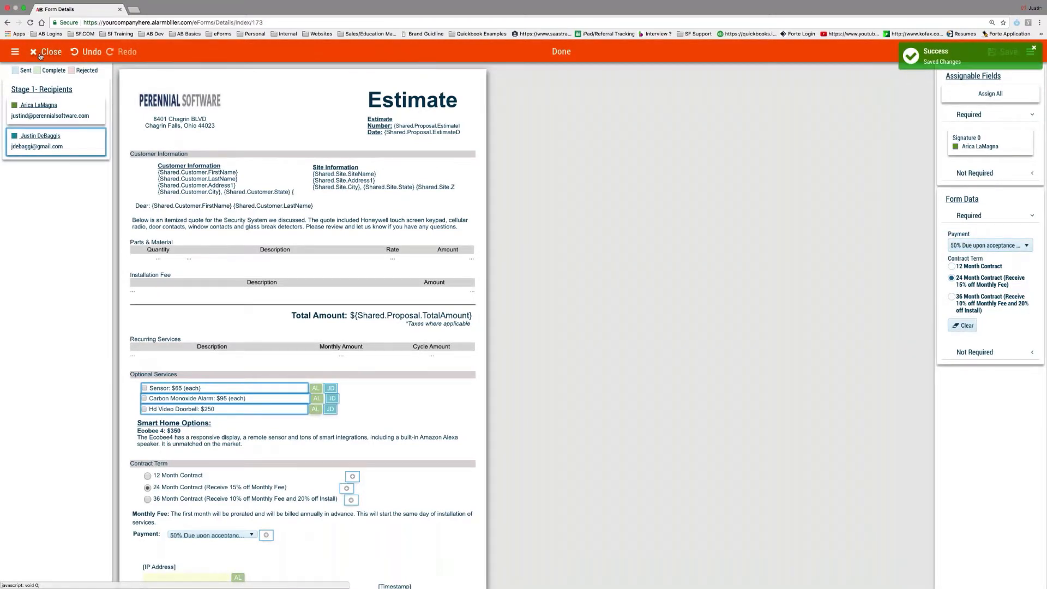
pyautogui.click(48, 52)
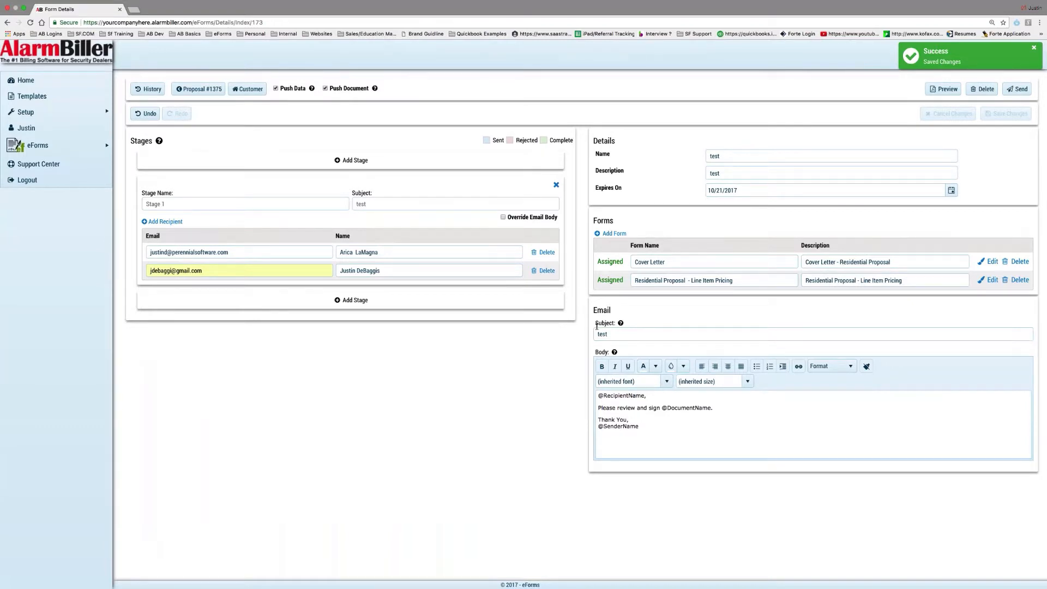
# Return to the AlarmBiller dealer home and open the Proposals list of 13 open or pending proposals
pyautogui.moveTo(68, 147)
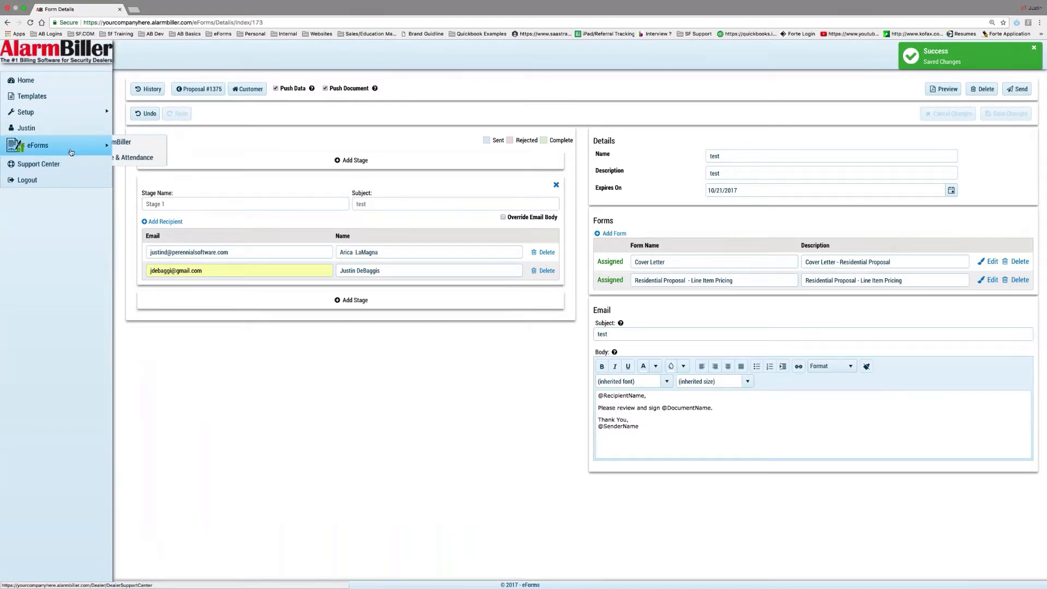
pyautogui.click(146, 149)
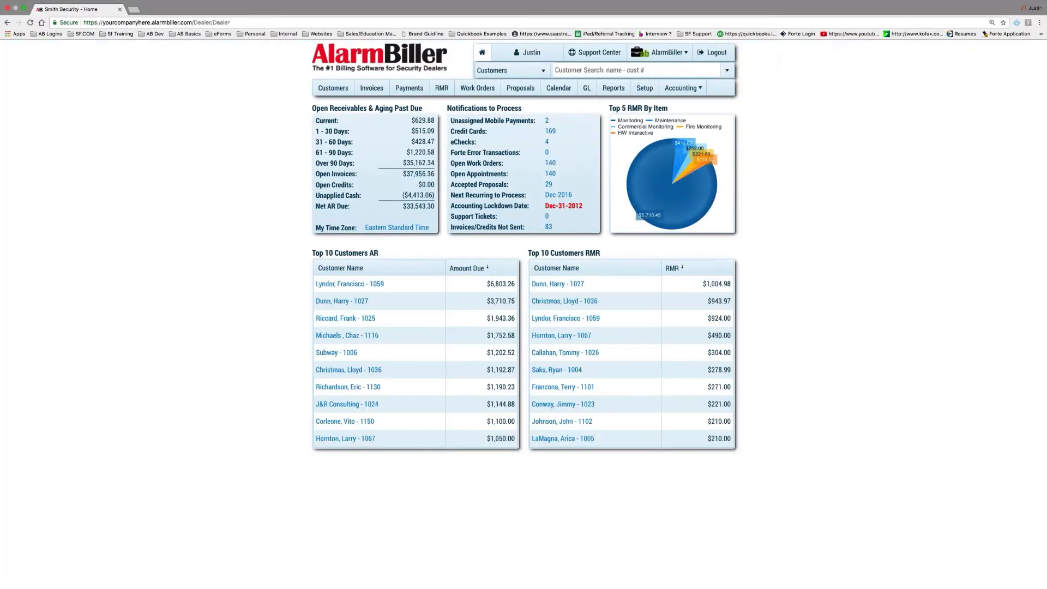
pyautogui.click(521, 88)
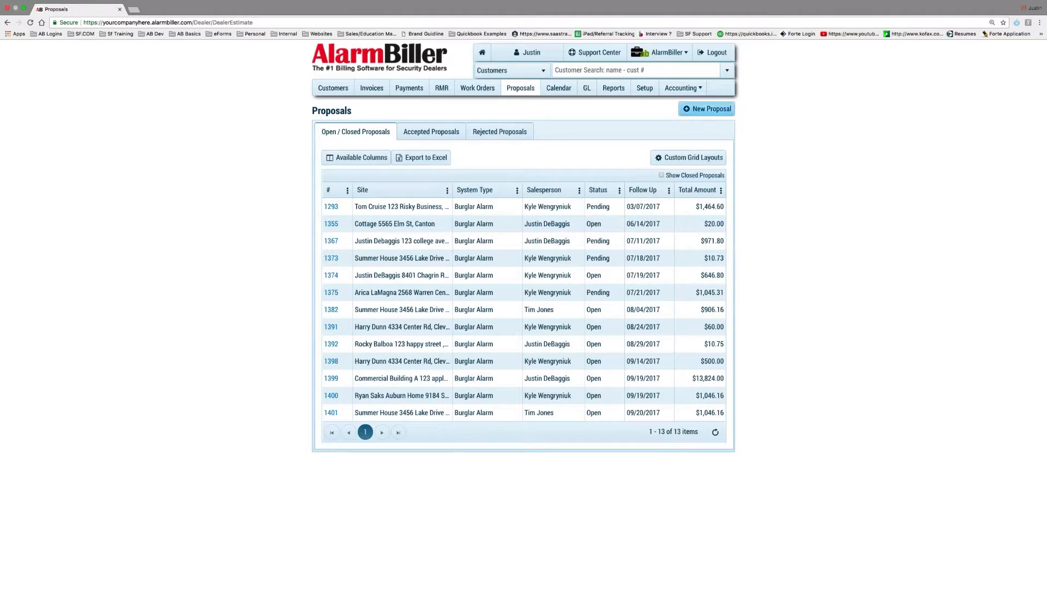
# Create a new proposal for the chosen customer's Summer House site
pyautogui.click(694, 112)
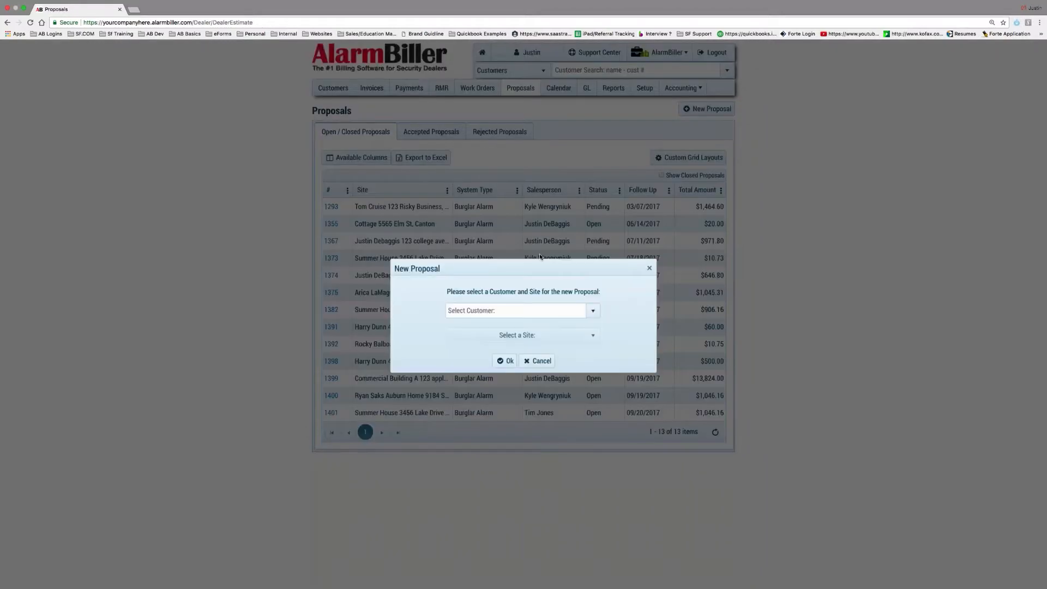
pyautogui.click(595, 310)
pyautogui.click(479, 353)
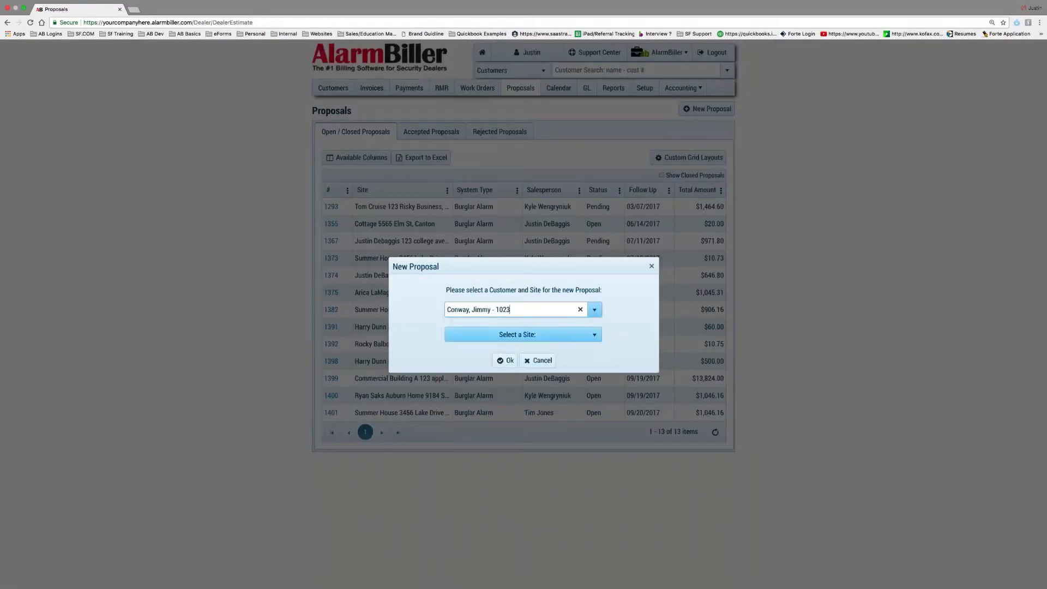
pyautogui.click(540, 334)
pyautogui.click(540, 364)
pyautogui.click(494, 360)
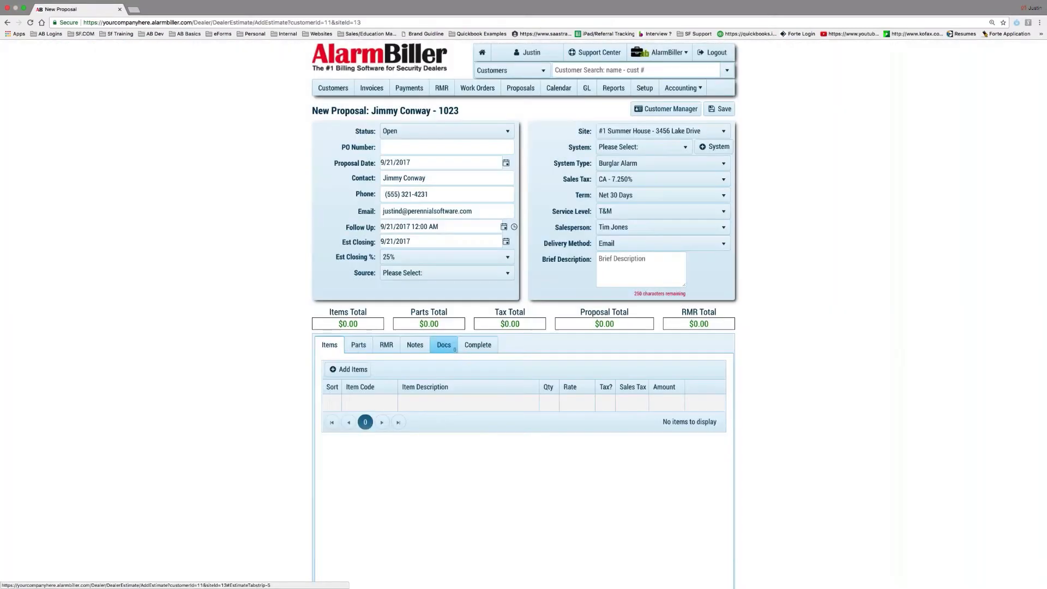
# Search items for 'install' and add the Install HS Package ($400.00) to the proposal
pyautogui.click(348, 370)
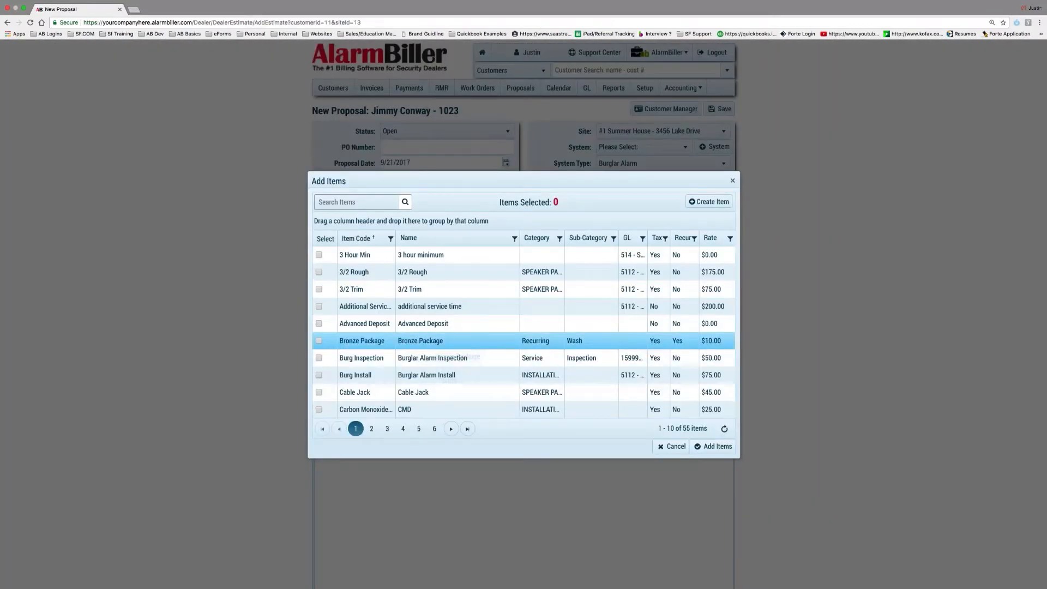
pyautogui.write('install')
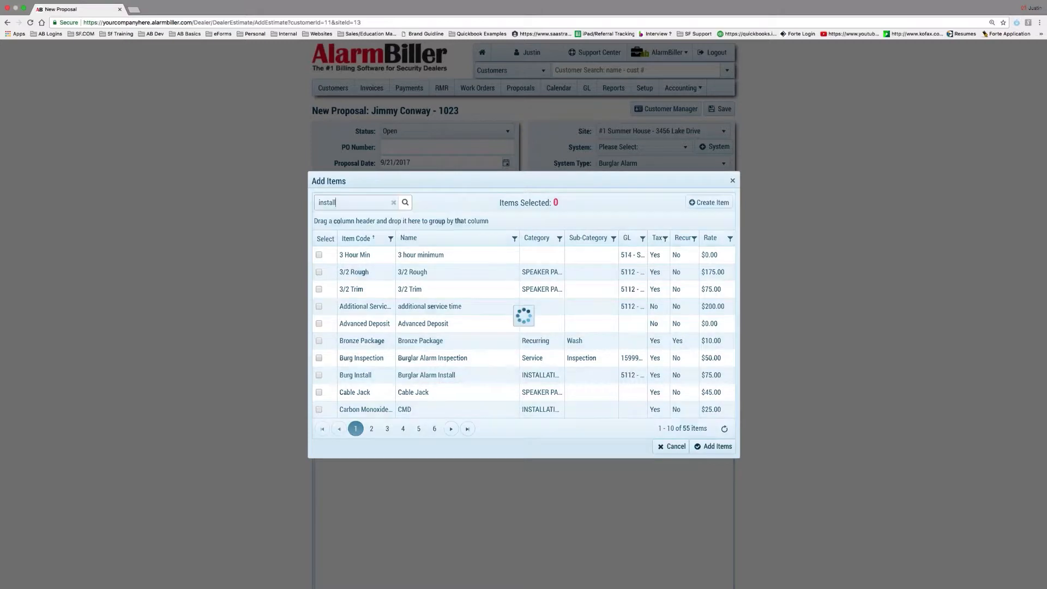
pyautogui.click(319, 306)
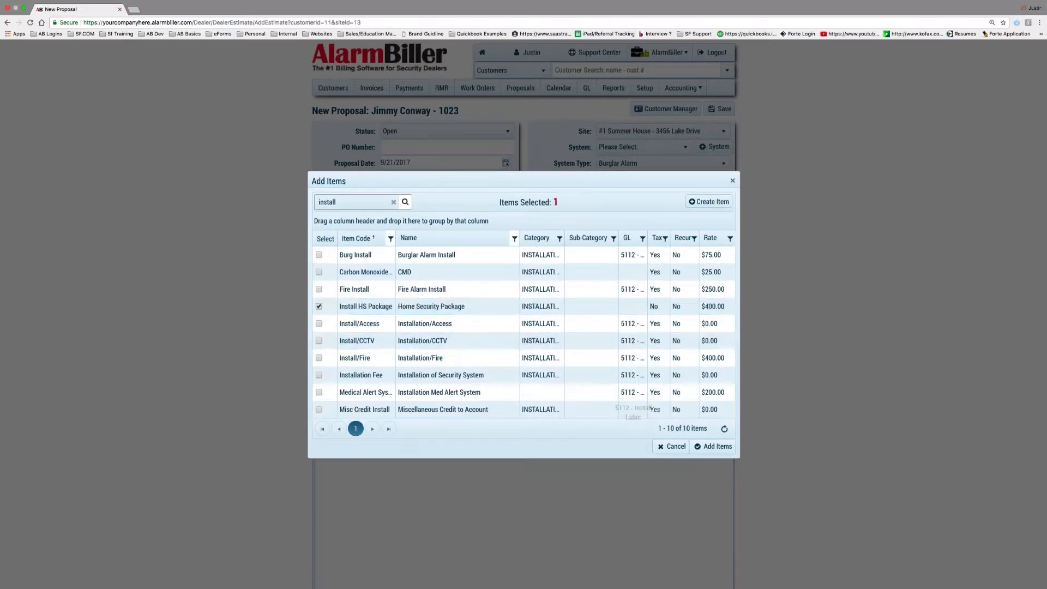
pyautogui.click(713, 446)
# Add the six Kit - Residential Security parts: 5800PIR, 5811, 5853, 6280W, iGSMV4G, RCA901N
pyautogui.click(358, 345)
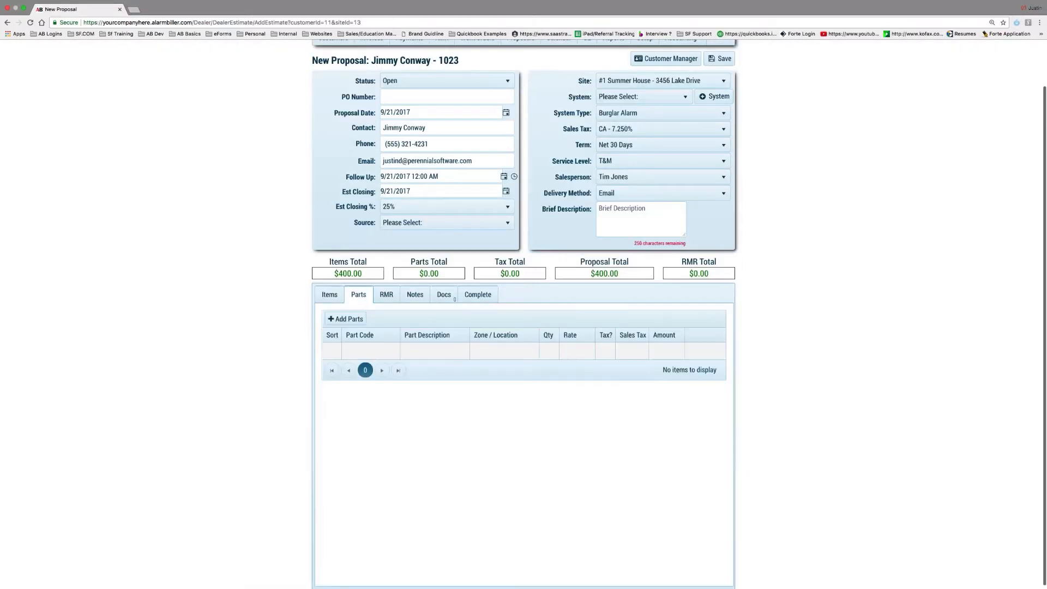
pyautogui.click(346, 319)
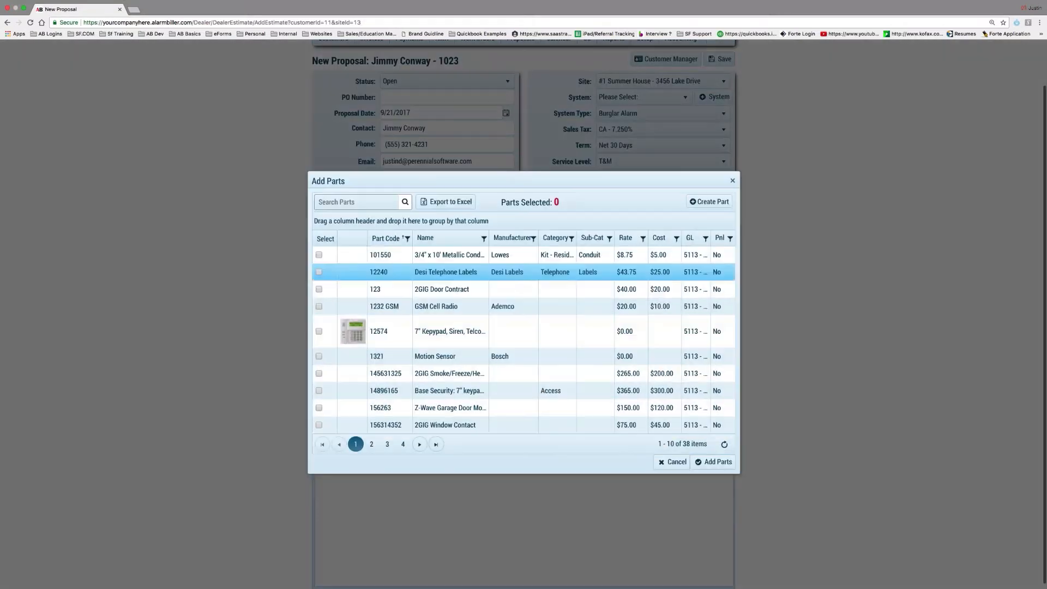
pyautogui.click(571, 238)
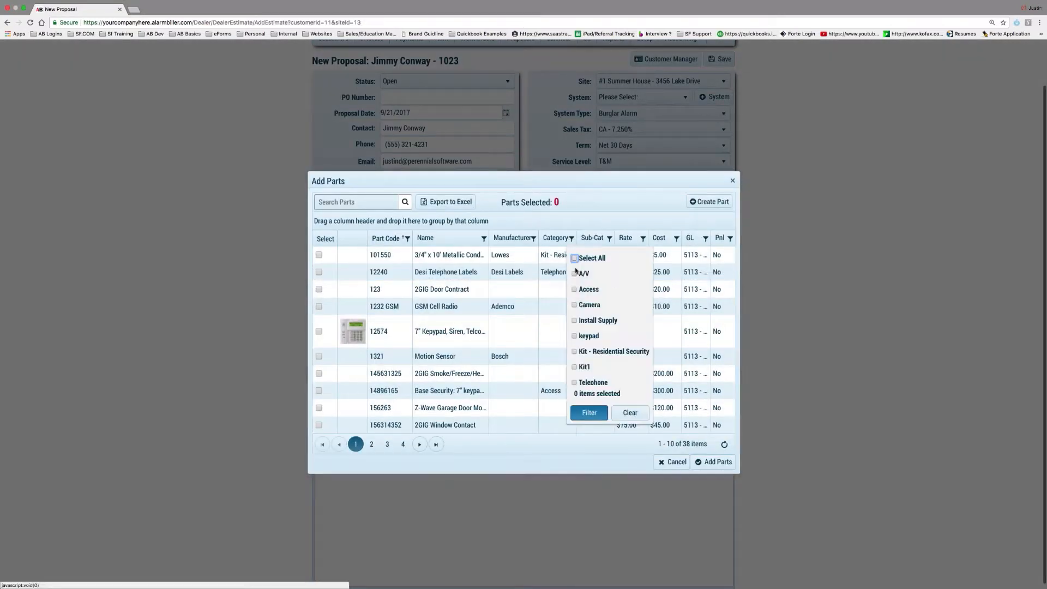
pyautogui.click(599, 352)
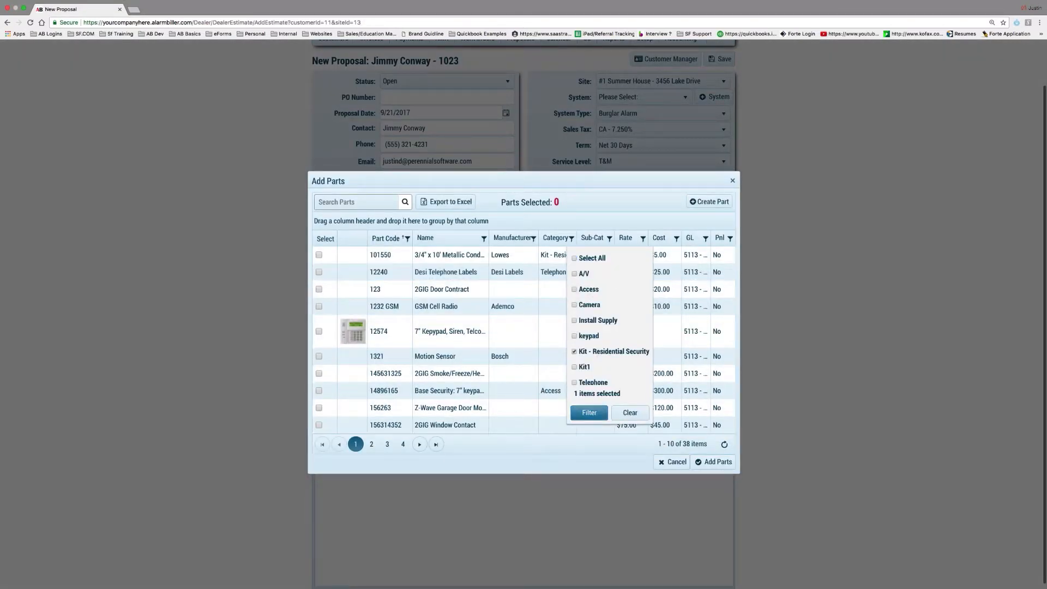
pyautogui.click(590, 413)
pyautogui.click(319, 280)
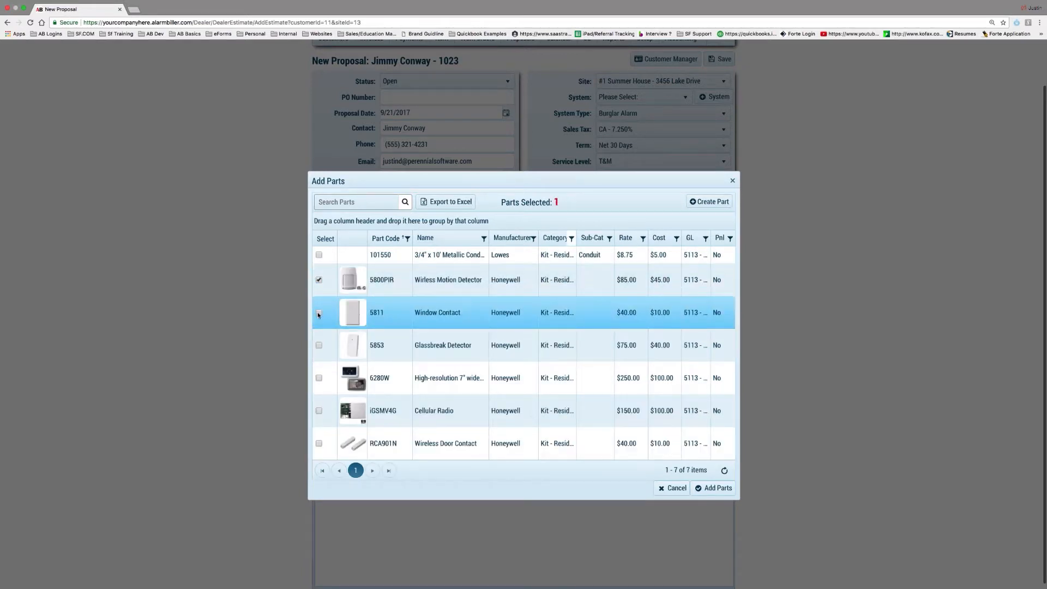
pyautogui.click(319, 313)
pyautogui.click(319, 345)
pyautogui.click(319, 378)
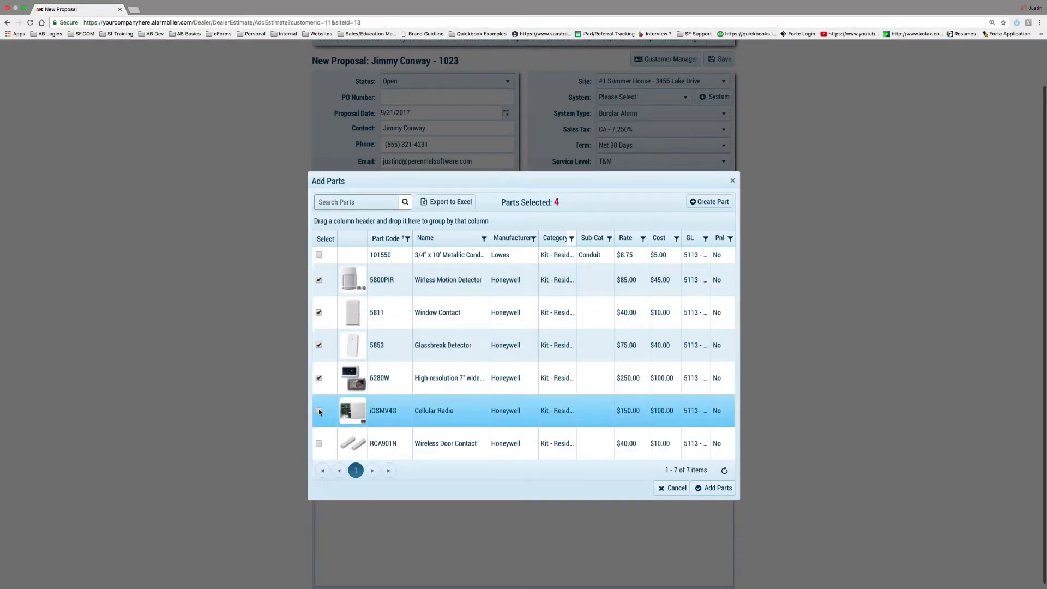
pyautogui.click(319, 411)
pyautogui.click(319, 444)
pyautogui.click(714, 488)
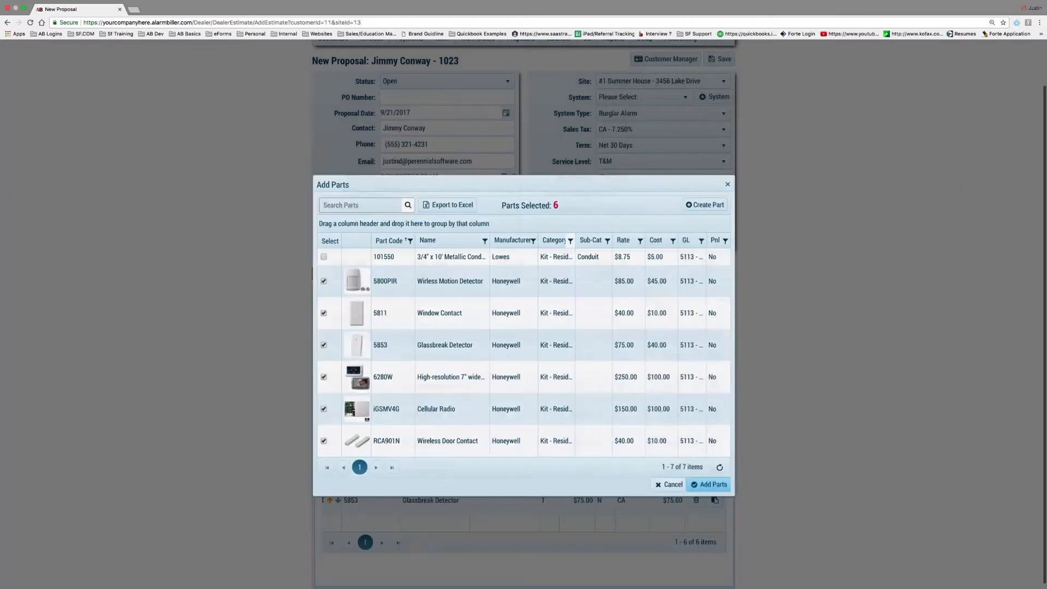
# Set the lead source to Advertisements, save as Proposal #1403, and view its empty eForms list
pyautogui.scroll(1, 447, 283)
pyautogui.click(448, 272)
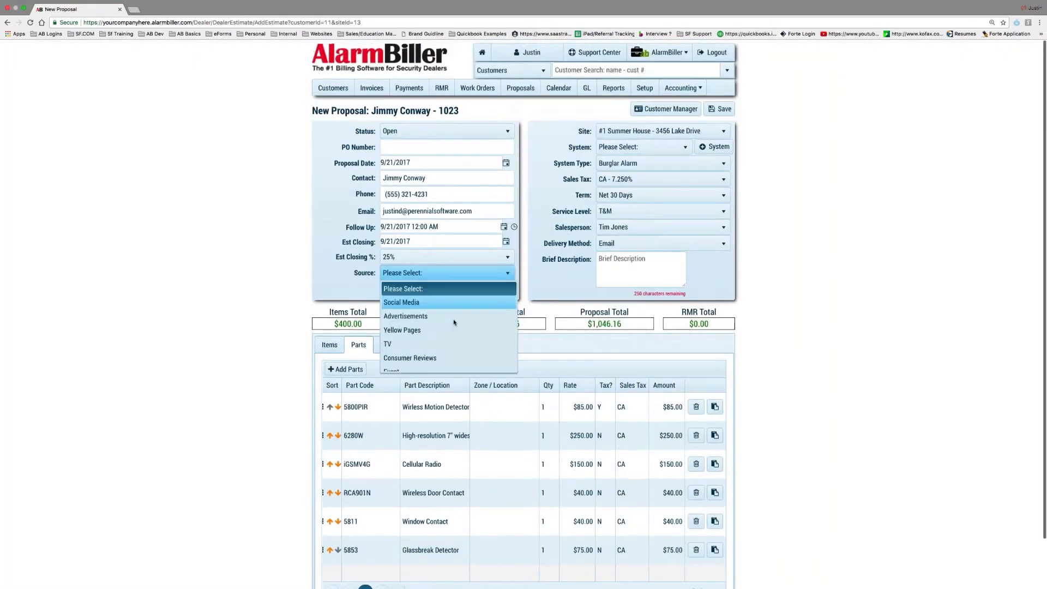
pyautogui.click(454, 322)
pyautogui.click(720, 108)
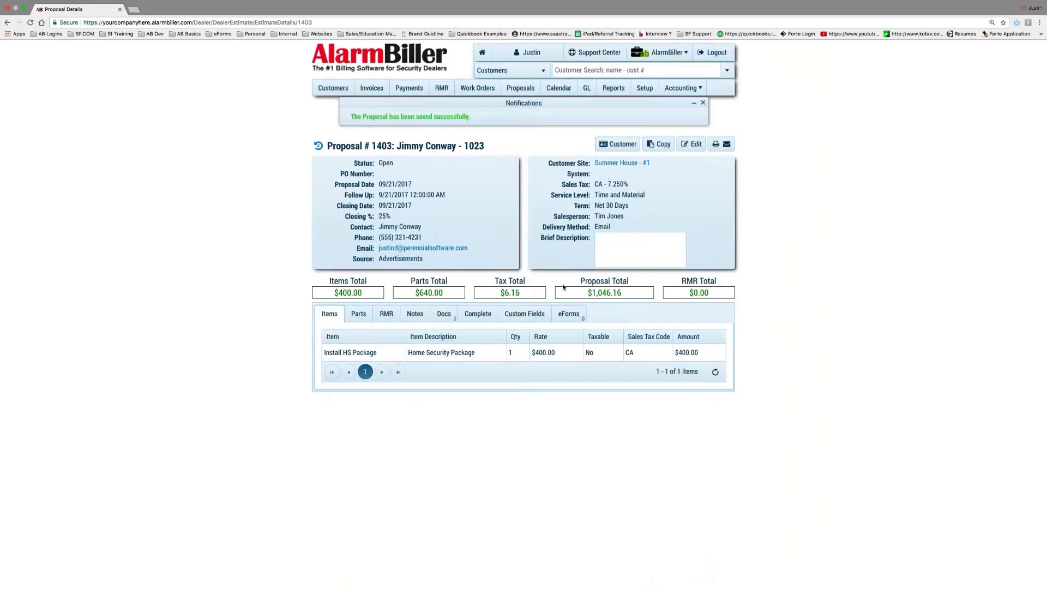
pyautogui.scroll(5, 473, 349)
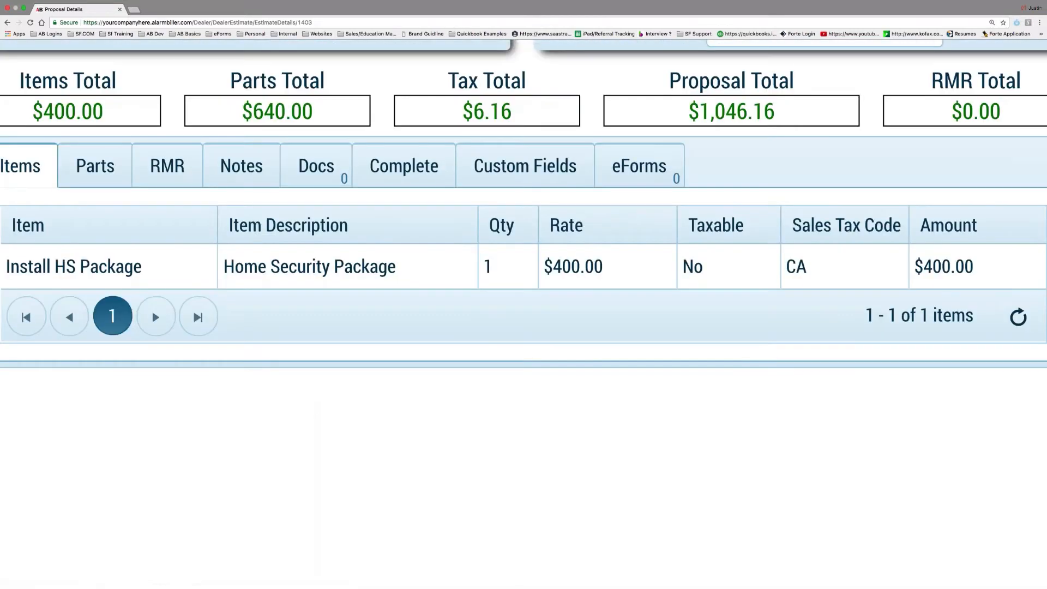
pyautogui.scroll(-5, 474, 349)
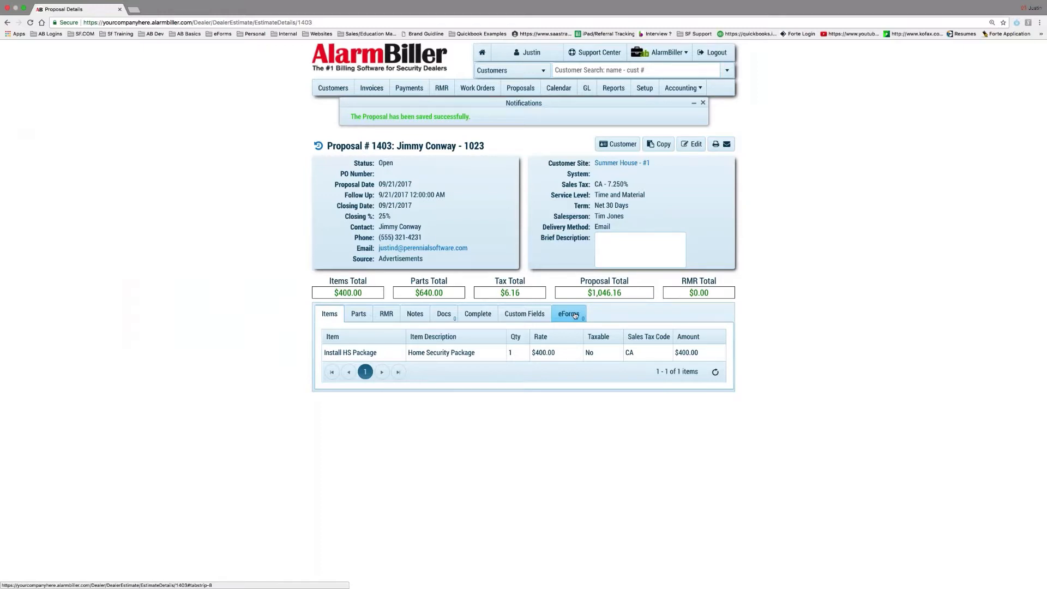
pyautogui.click(575, 315)
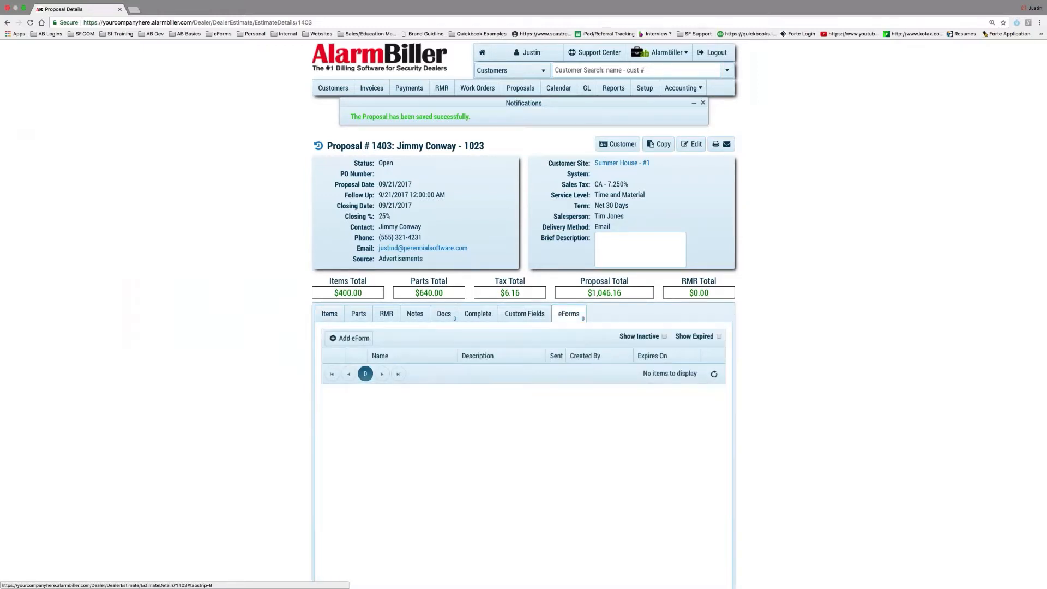
# Start a Residential Proposal Package eForm, then close it without saving
pyautogui.click(350, 339)
pyautogui.click(467, 344)
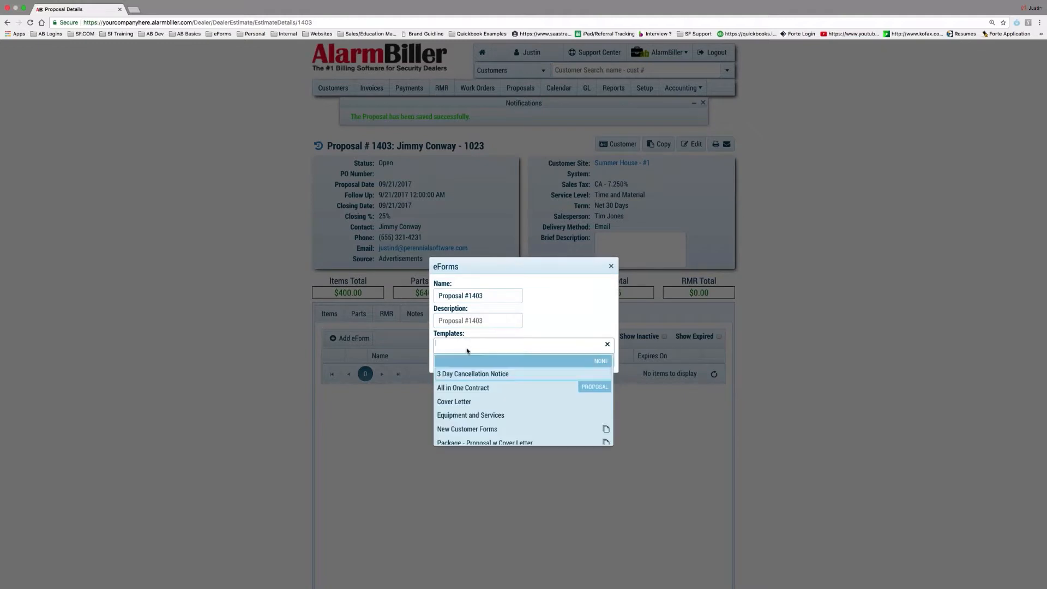
pyautogui.scroll(-3, 506, 410)
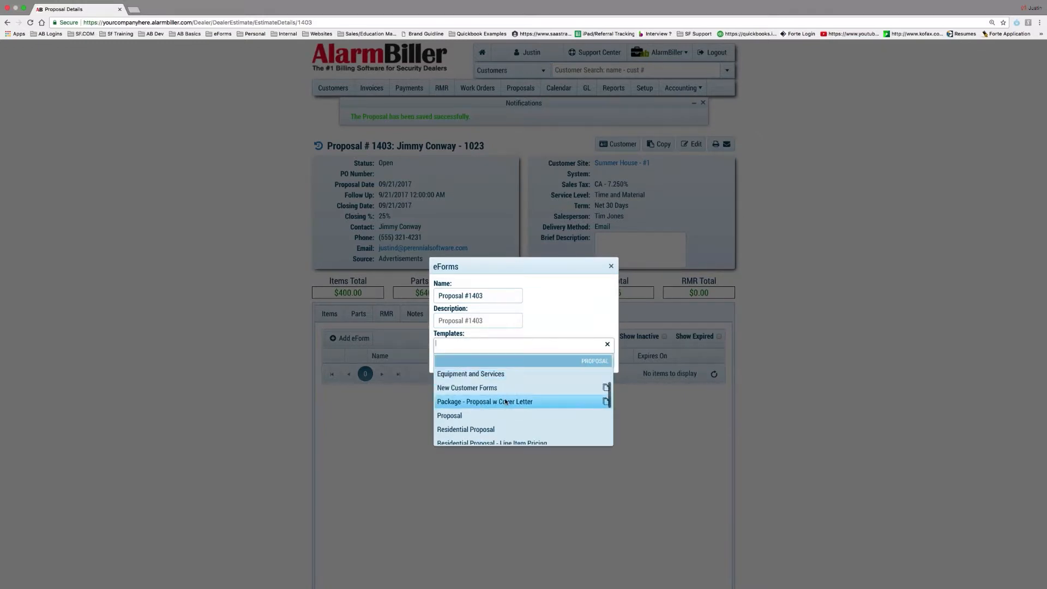
pyautogui.scroll(-3, 545, 407)
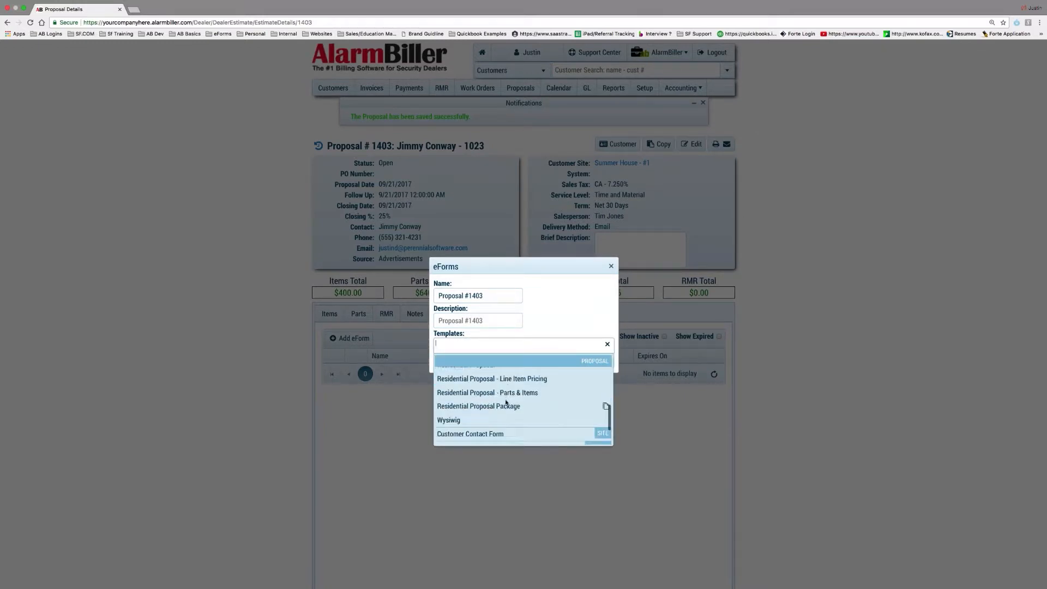
pyautogui.click(601, 403)
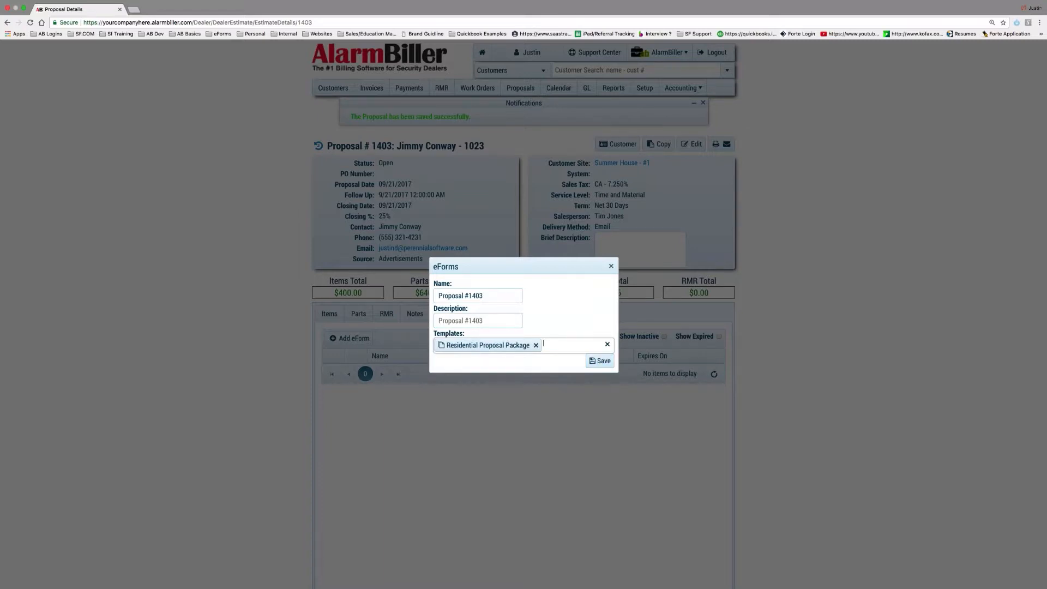
pyautogui.click(611, 267)
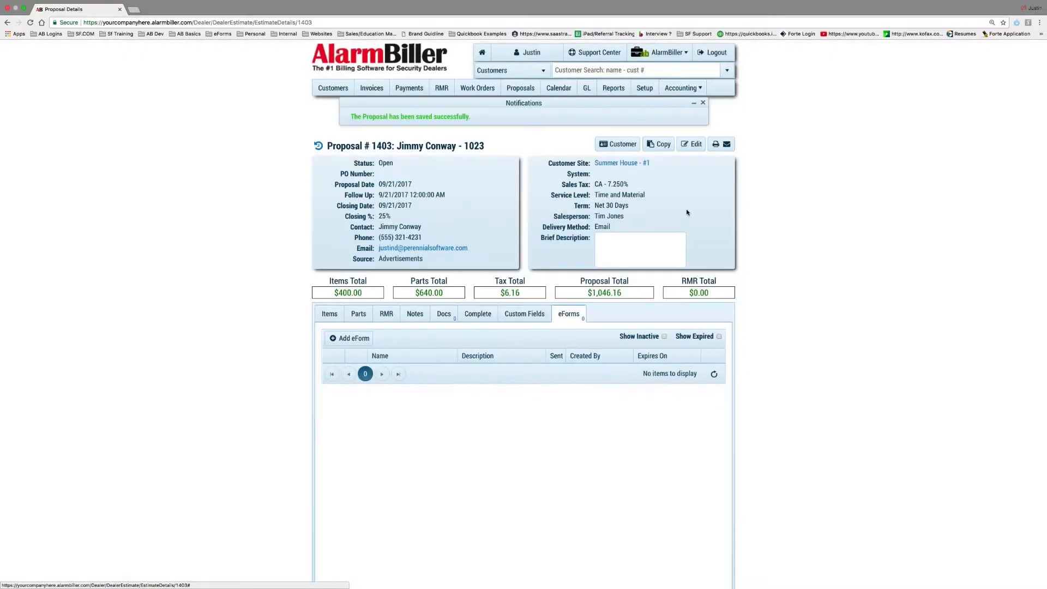
# In Print/Email, override the template with Residential Proposal - Line Item Pricing, then cancel
pyautogui.click(722, 149)
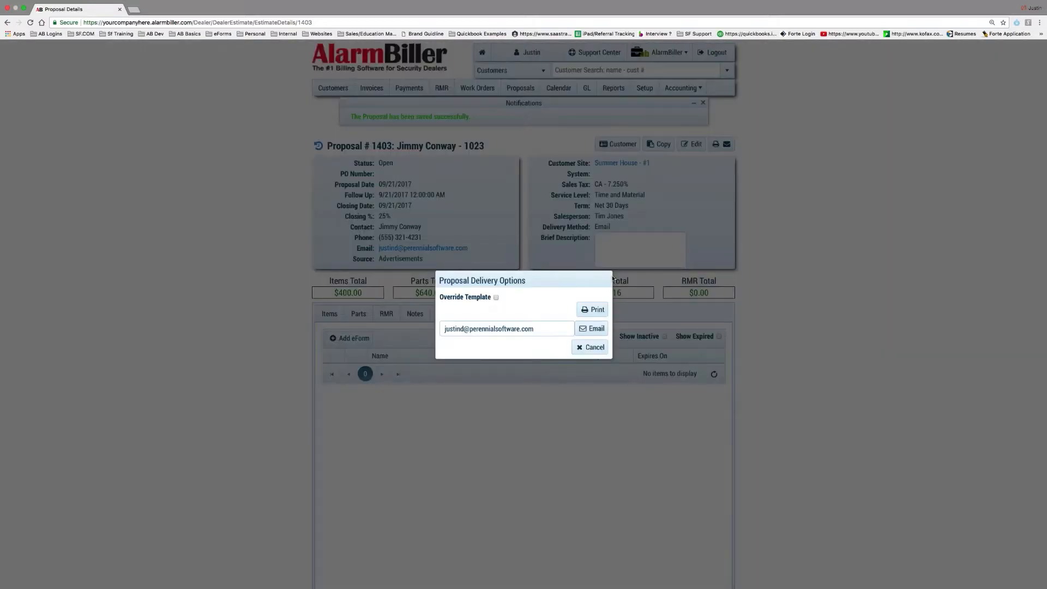
pyautogui.click(497, 299)
pyautogui.click(530, 309)
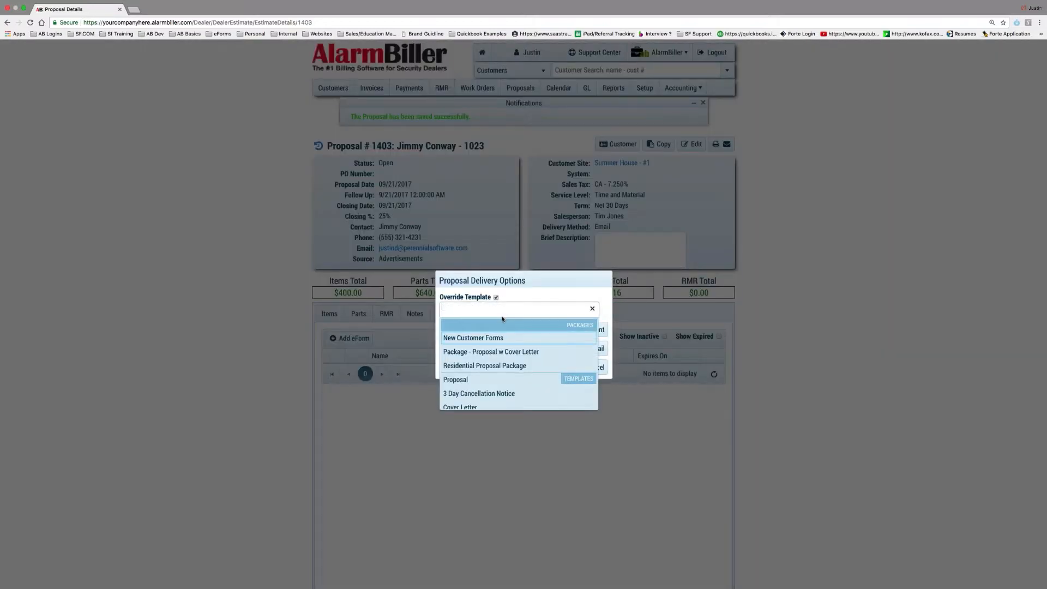
pyautogui.scroll(-4, 529, 354)
pyautogui.scroll(-5, 529, 360)
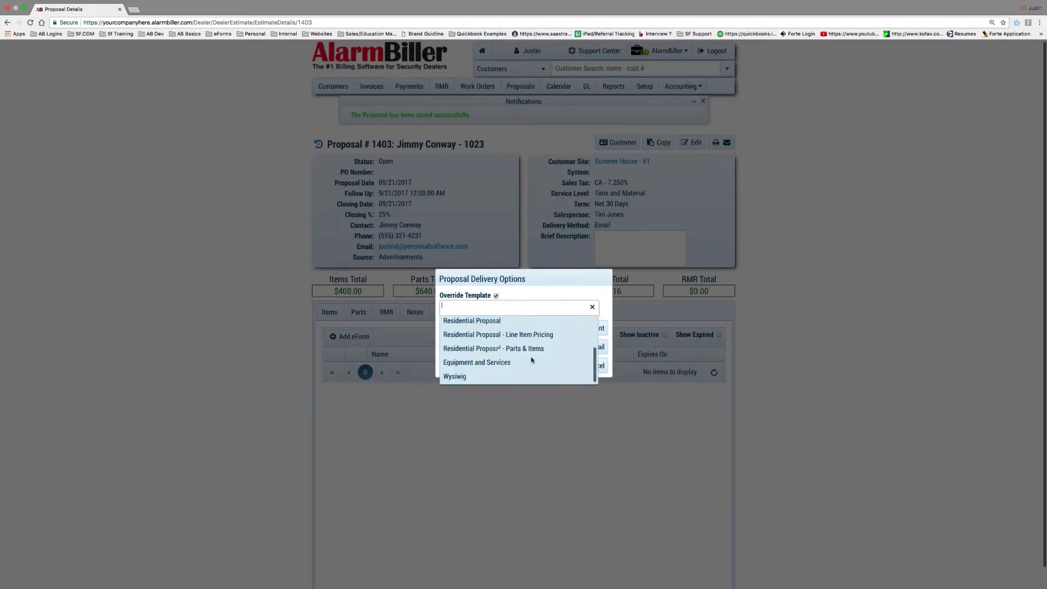
pyautogui.click(532, 302)
pyautogui.scroll(-2, 541, 359)
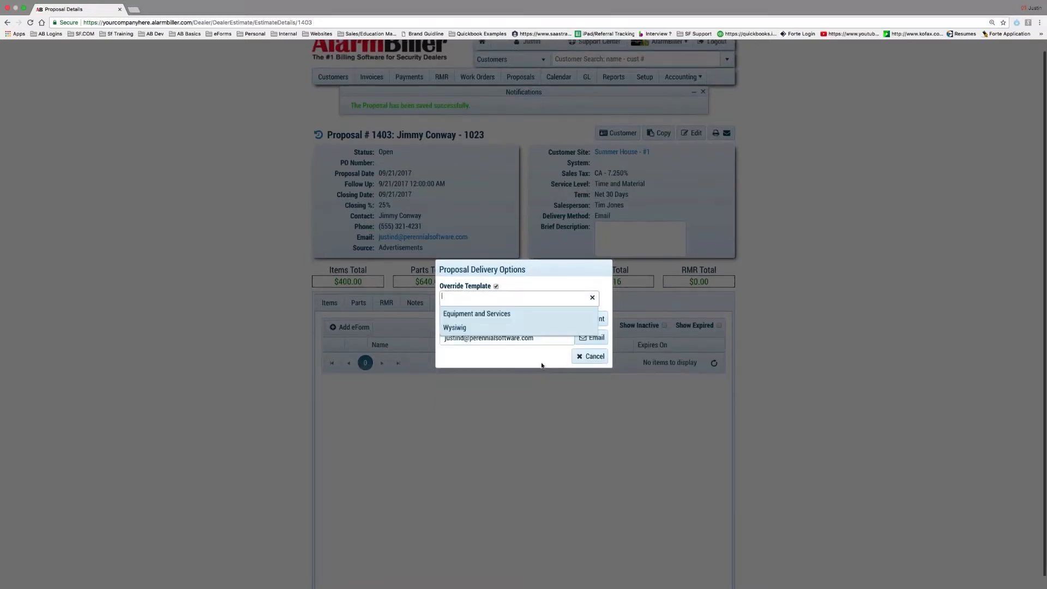
pyautogui.click(510, 292)
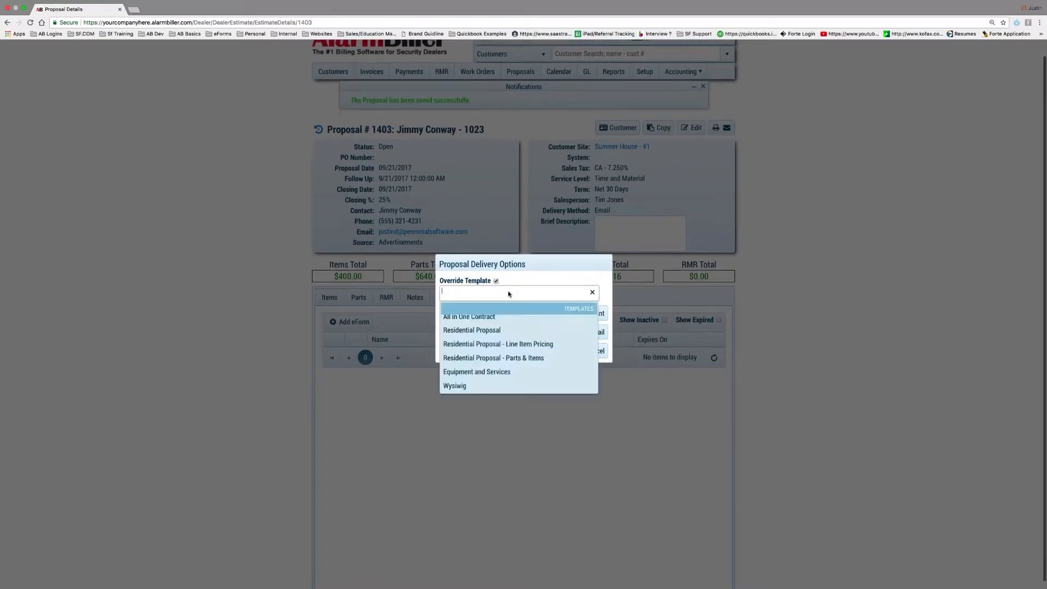
pyautogui.click(535, 344)
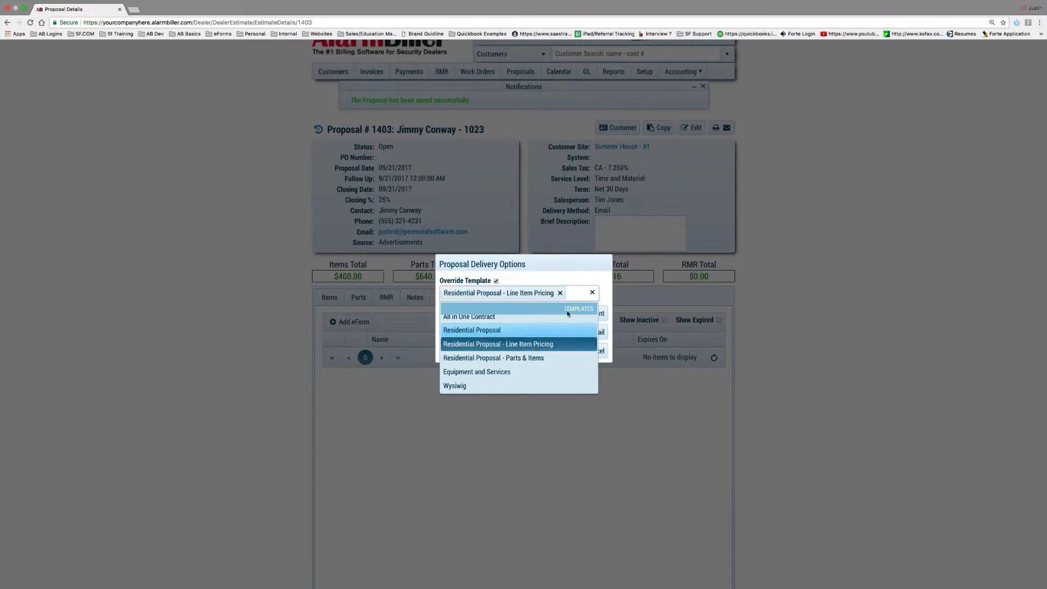
pyautogui.click(567, 421)
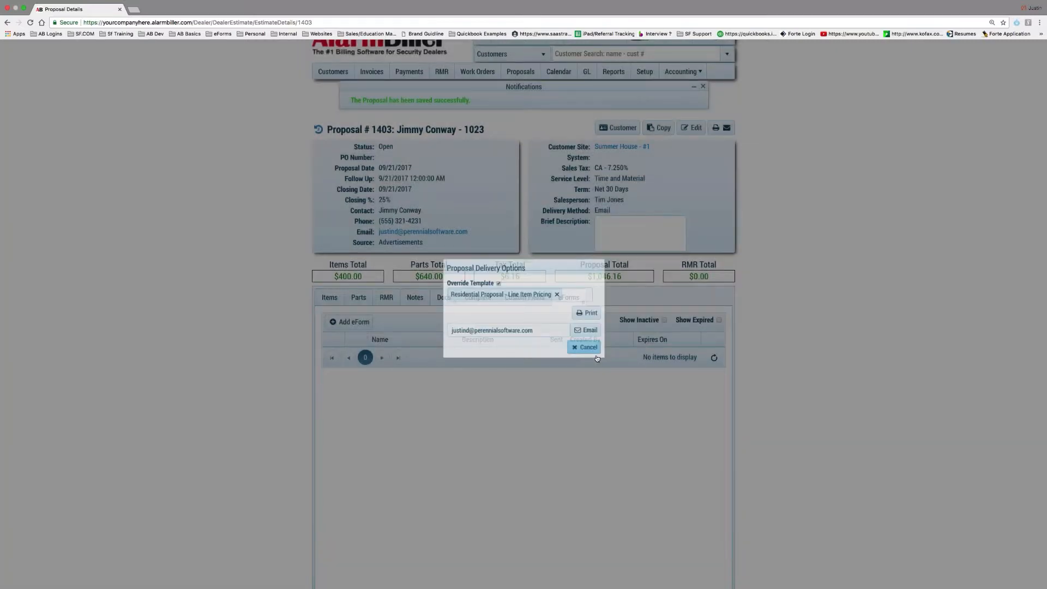
pyautogui.click(594, 352)
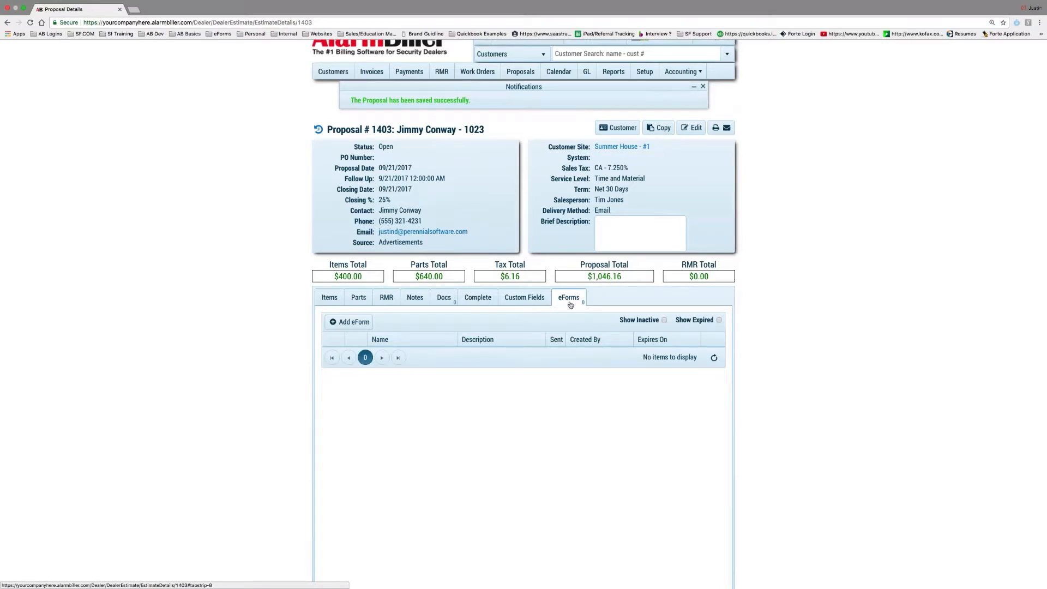
# Add and save eForm 174 for Proposal #1403 using the Residential Proposal Package template
pyautogui.click(349, 322)
pyautogui.click(488, 346)
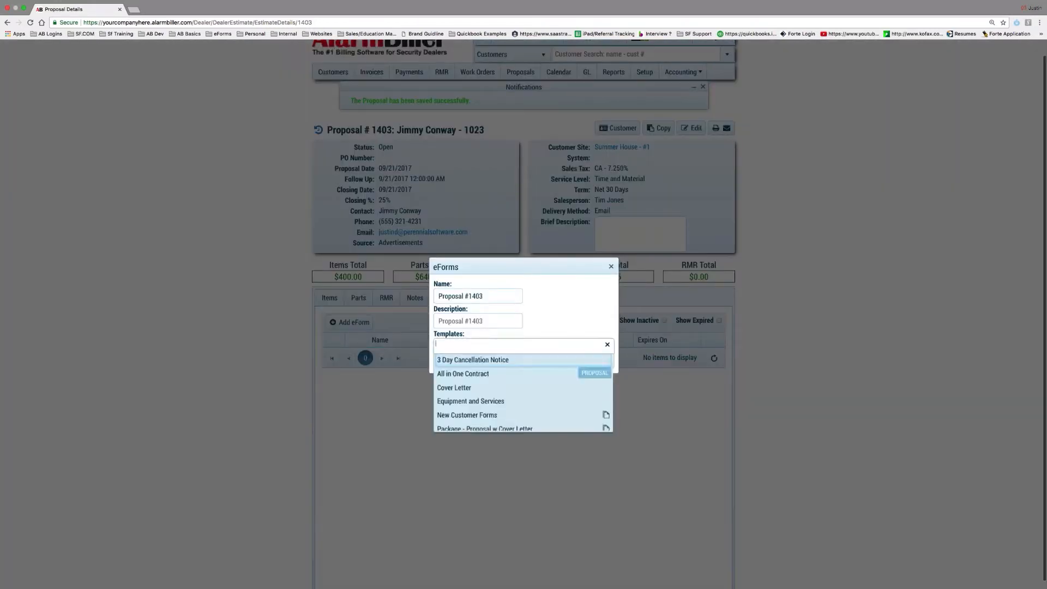
pyautogui.scroll(-4, 488, 404)
pyautogui.scroll(-1, 487, 404)
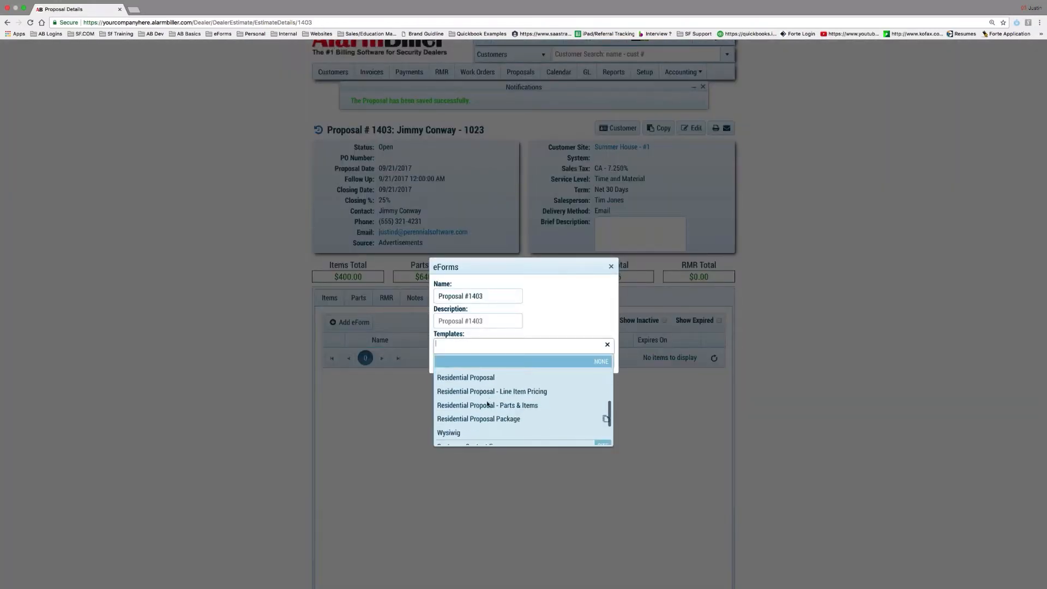
pyautogui.click(488, 420)
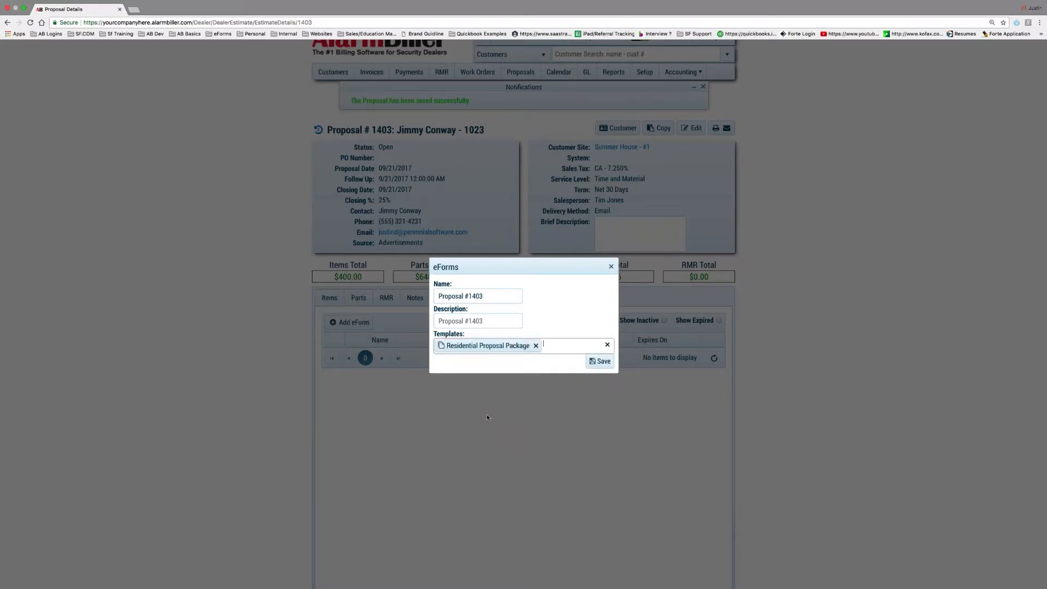
pyautogui.click(600, 361)
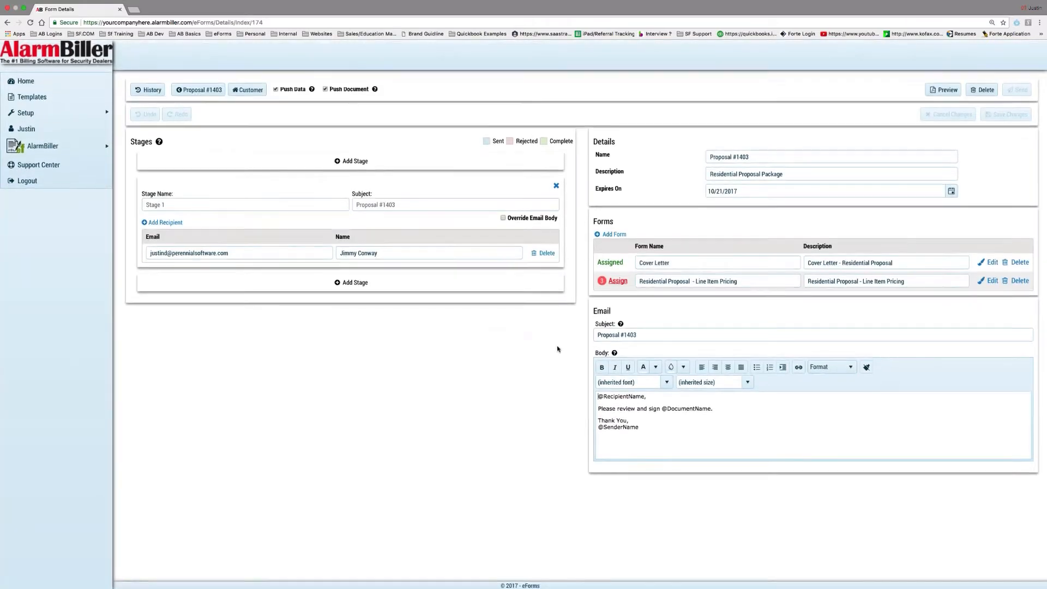
# Assign the line-item pricing form's Optional Services and Signature fields to the customer
pyautogui.click(610, 281)
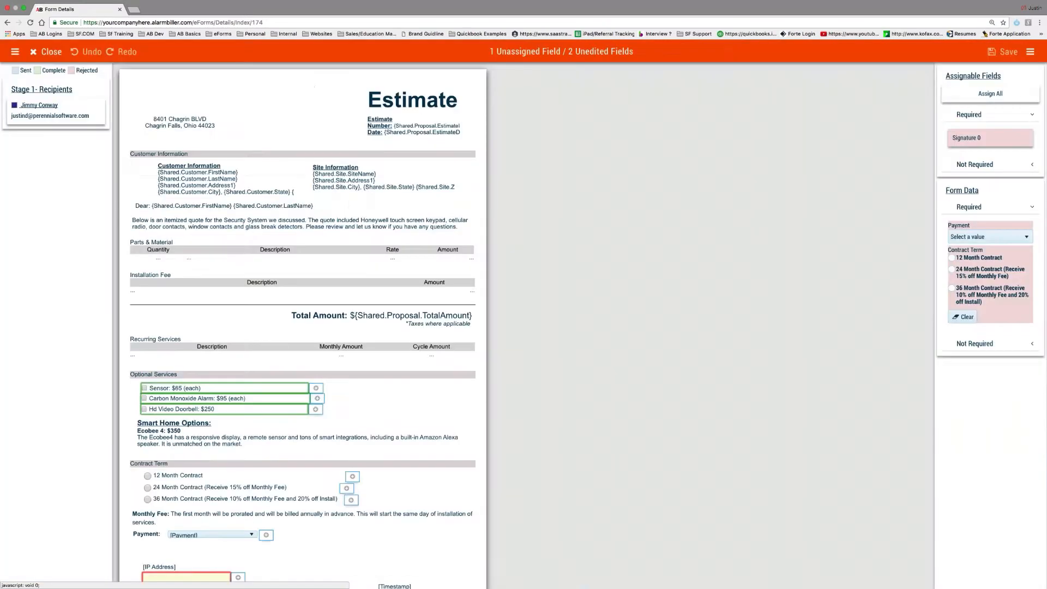
pyautogui.click(317, 398)
pyautogui.scroll(-3, 208, 508)
pyautogui.click(208, 508)
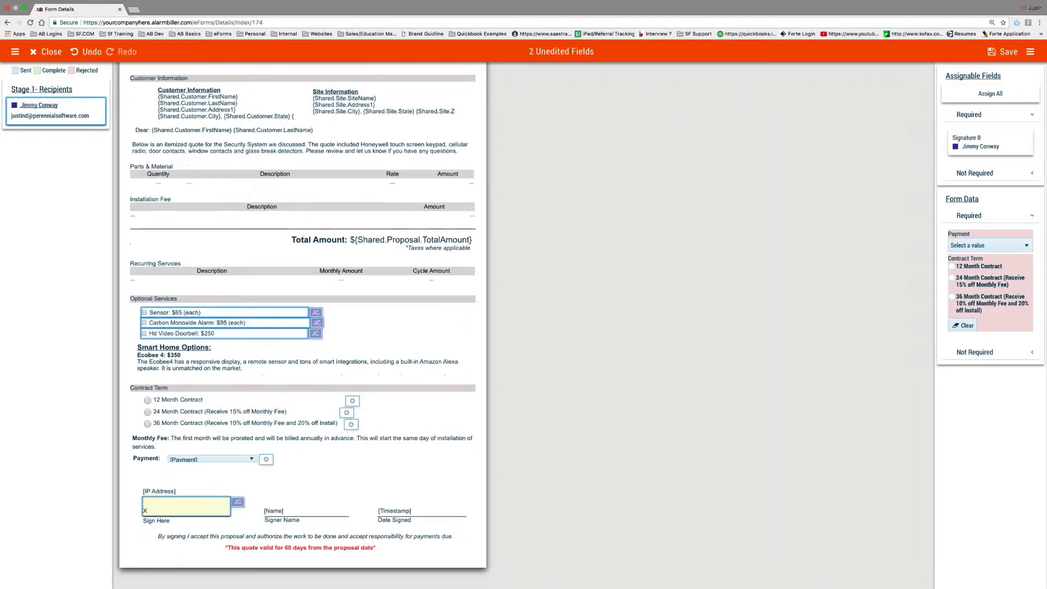
# Choose a 24 Month Contract with 50% due upon acceptance, save, close, and send the eForm
pyautogui.click(952, 278)
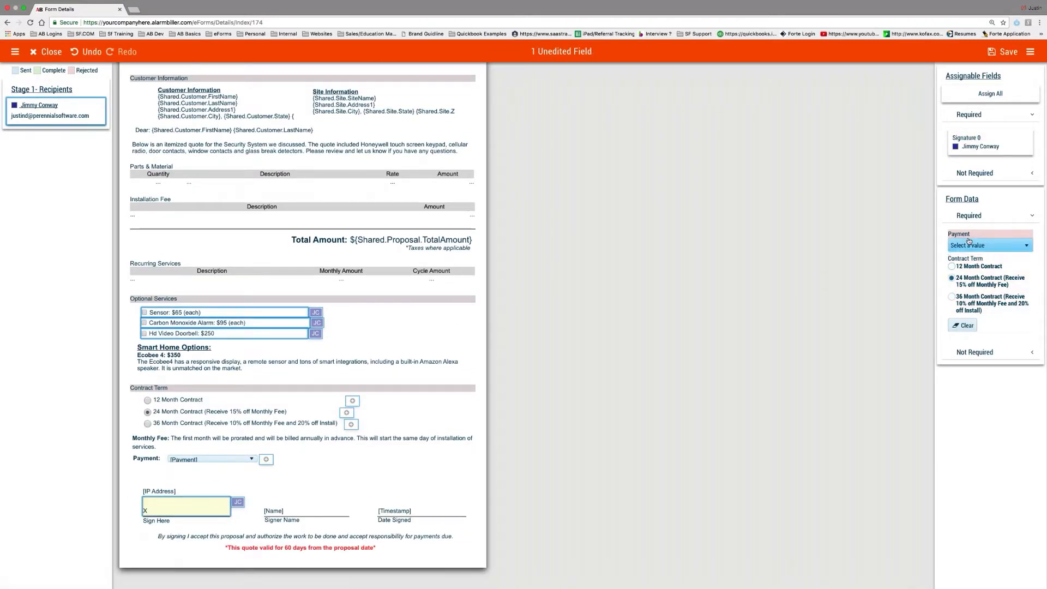
pyautogui.click(991, 245)
pyautogui.click(991, 282)
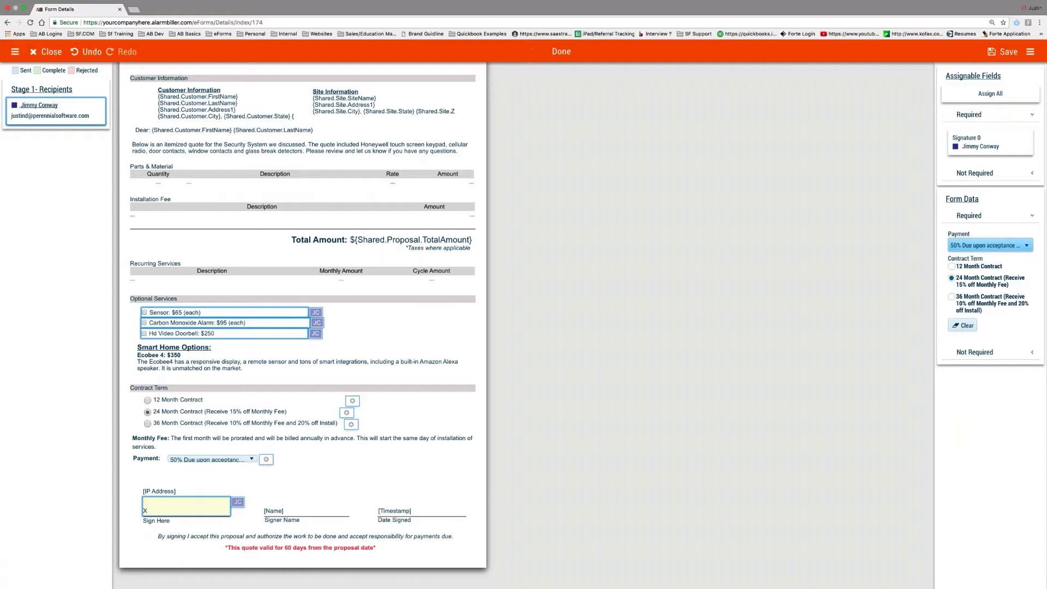
pyautogui.click(1002, 52)
pyautogui.click(48, 52)
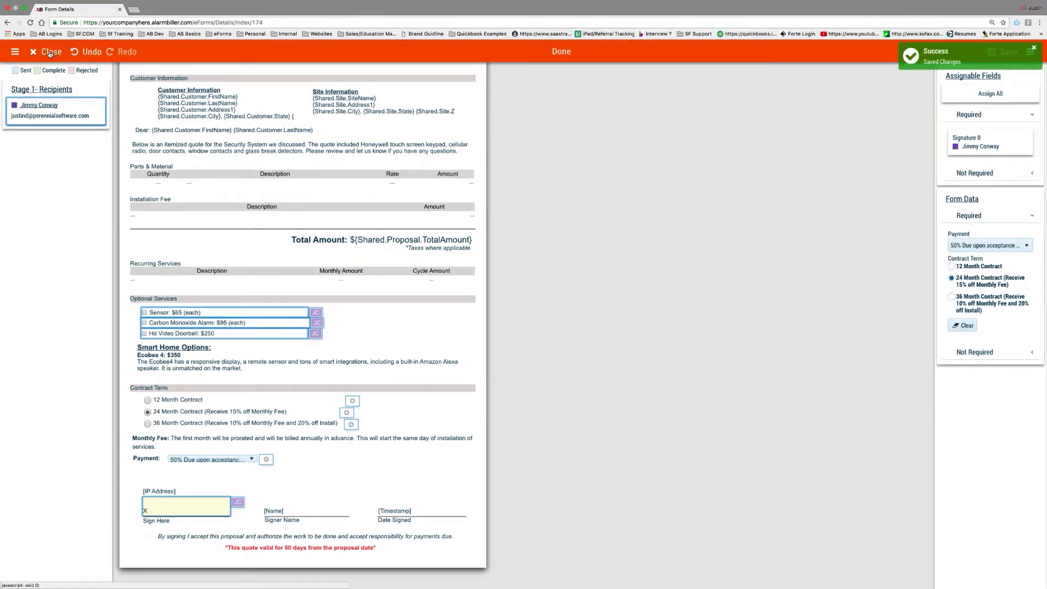
pyautogui.click(1017, 89)
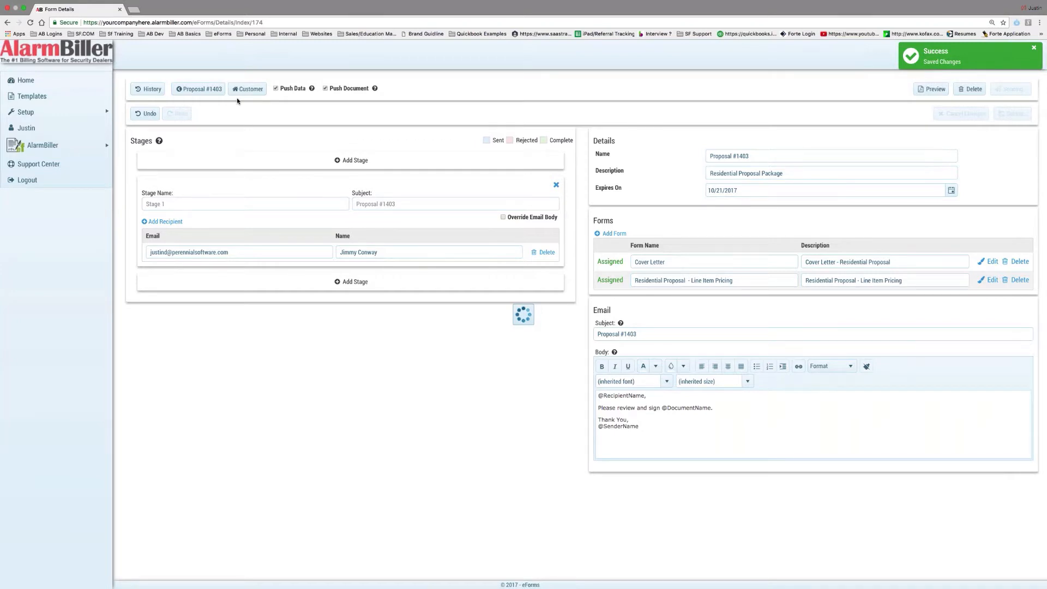
# Go back to Proposal #1403 and confirm eForm 174 is listed as sent
pyautogui.click(201, 90)
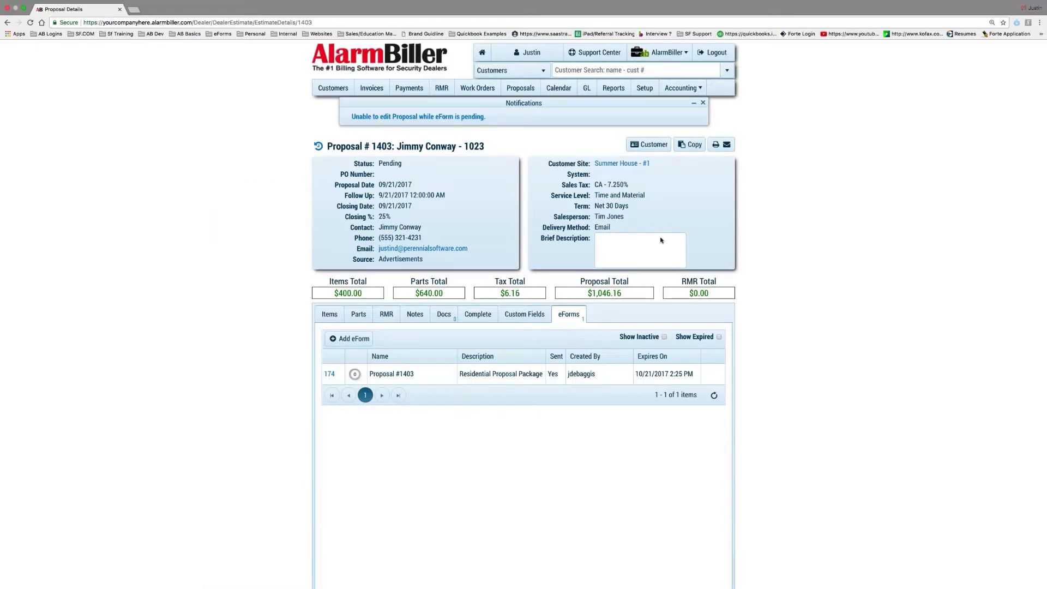
pyautogui.scroll(-1, 661, 240)
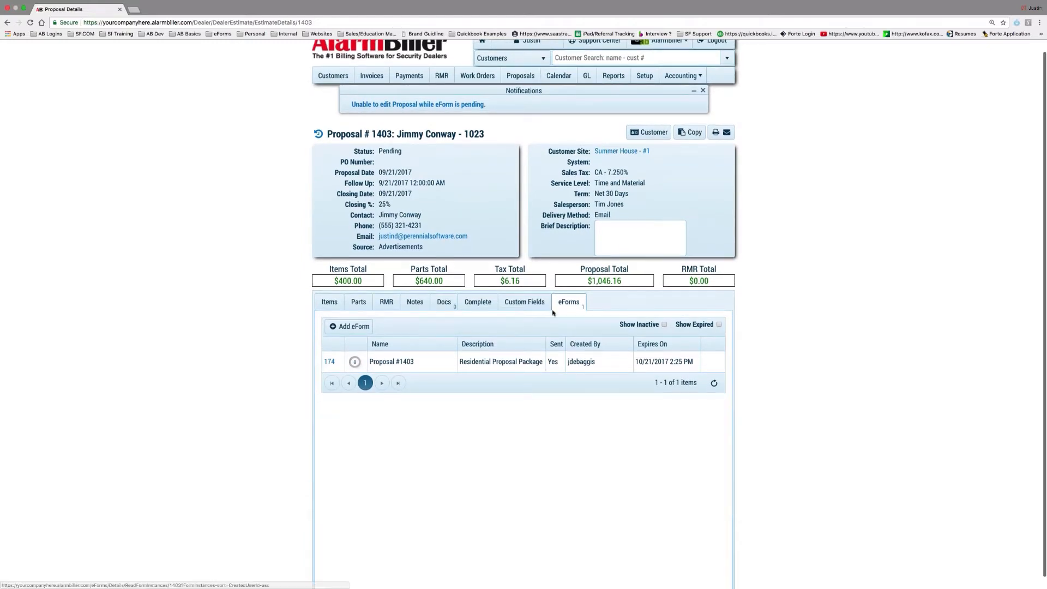